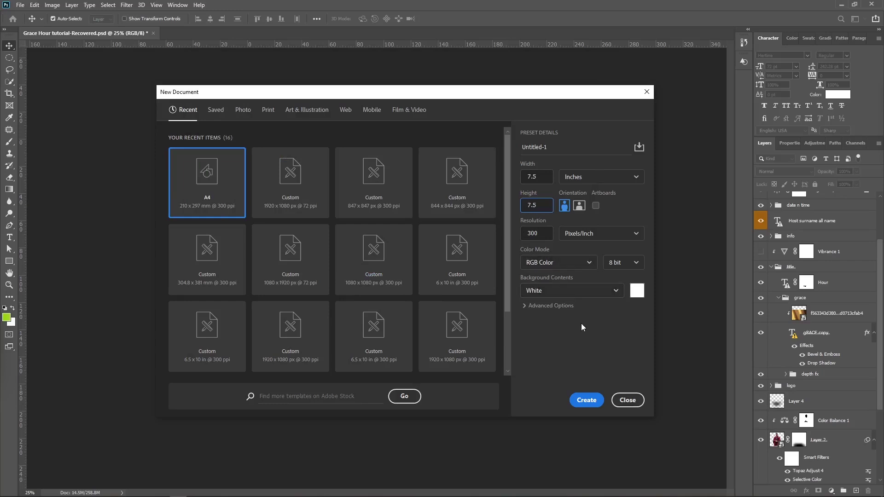
# Hide the kjhg and FUNDO PARA CARTAZ layers and draw a rectangle of about 2283 × 2286 px covering the whole canvas.
pyautogui.hotkey('alt', 'Tab')
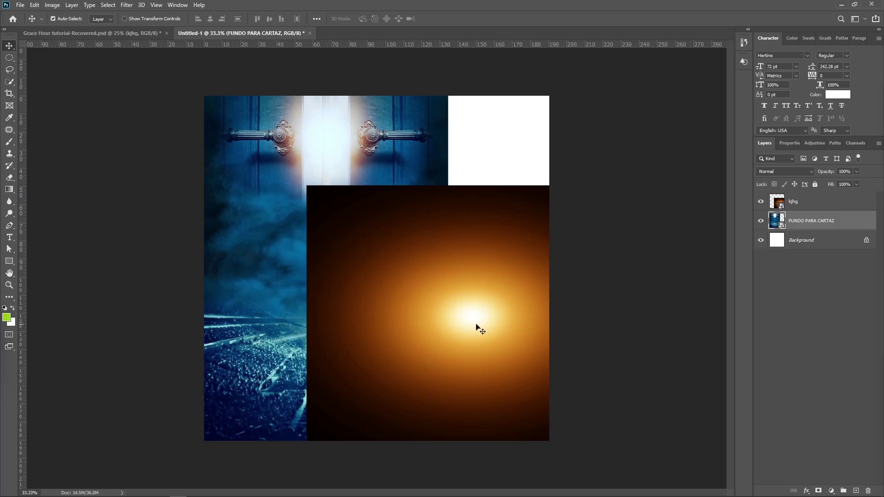
pyautogui.click(761, 201)
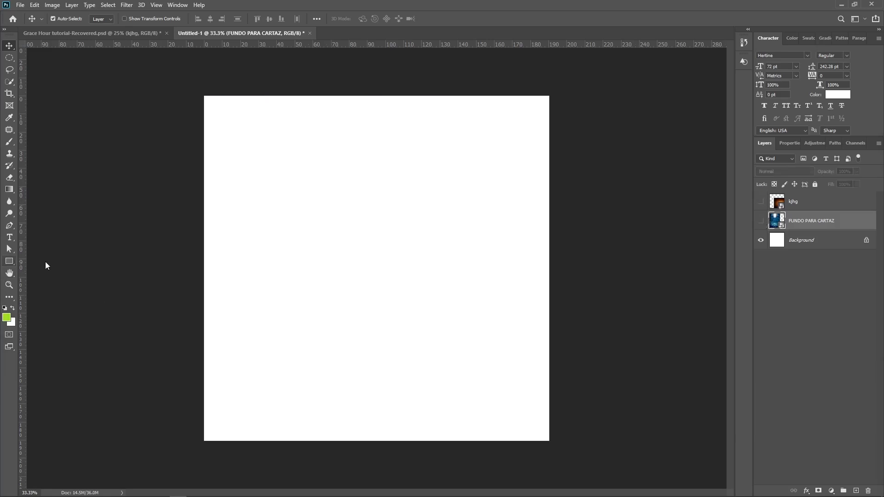
pyautogui.rightClick(10, 261)
pyautogui.moveTo(201, 93); pyautogui.dragTo(551, 444)
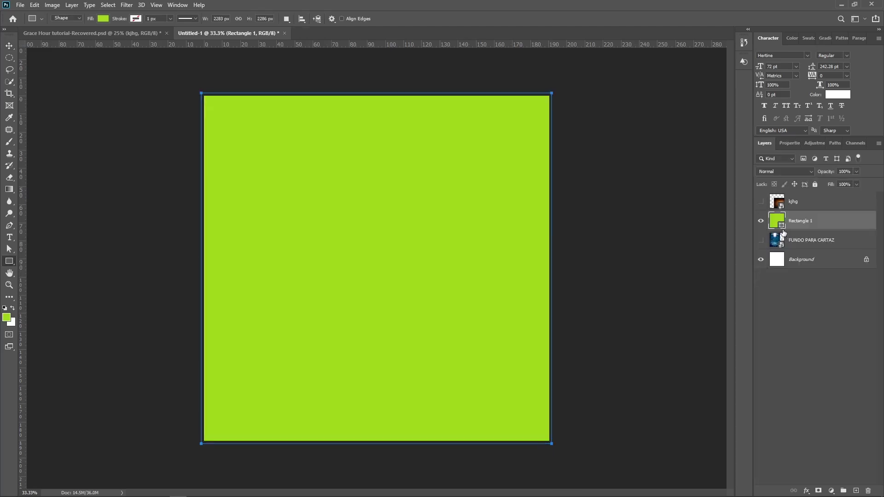
# Set the rectangle's fill colour to black, 000000.
pyautogui.doubleClick(781, 227)
pyautogui.write('000000')
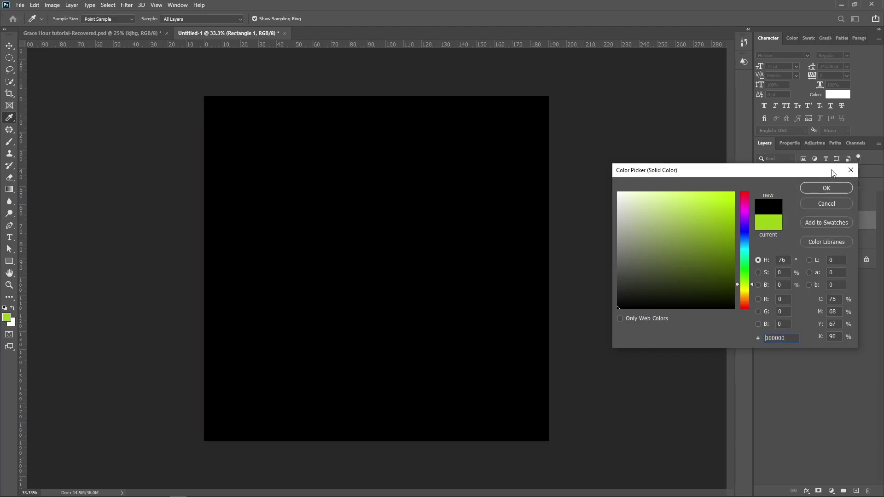
pyautogui.click(825, 188)
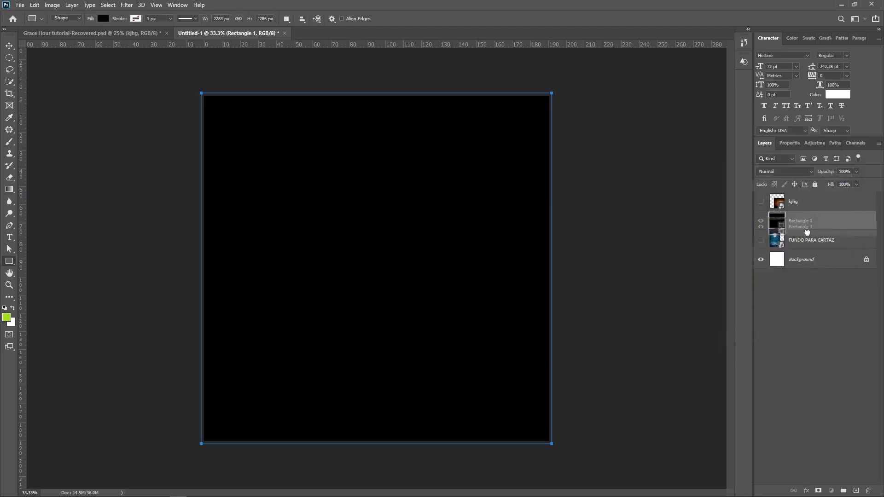
# Place the black rectangle beneath the FUNDO PARA CARTAZ layer, and show that image centred horizontally on the canvas.
pyautogui.moveTo(809, 245); pyautogui.dragTo(804, 235)
pyautogui.click(803, 223)
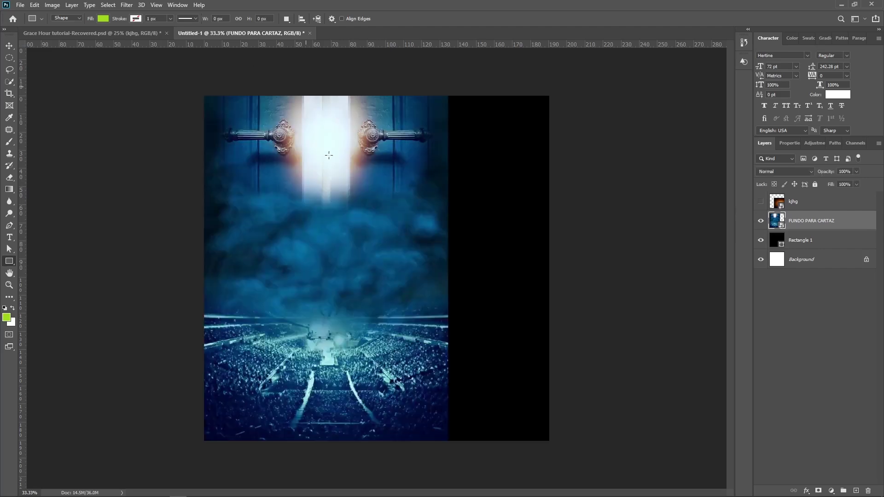
pyautogui.press('v')
pyautogui.moveTo(324, 209); pyautogui.dragTo(374, 201)
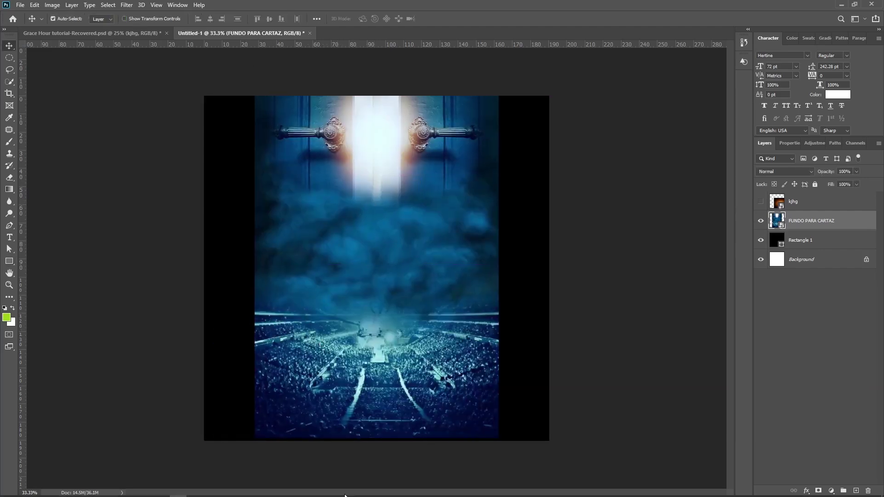
pyautogui.moveTo(332, 495)
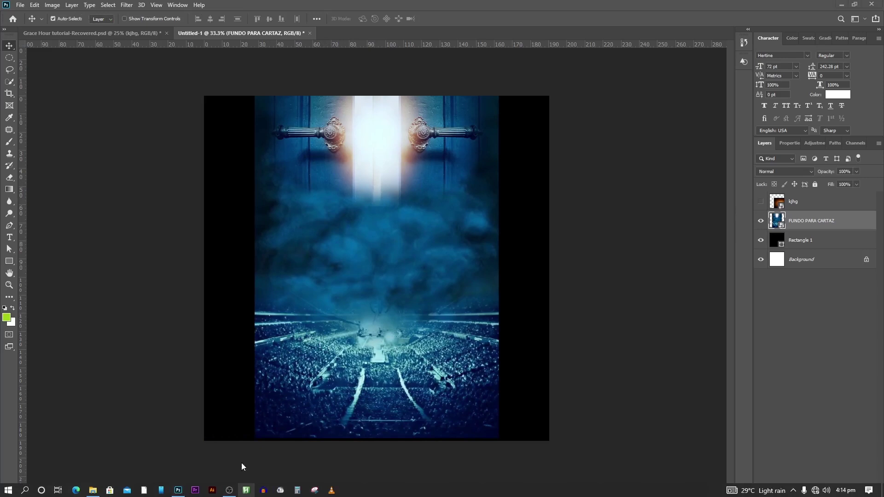
pyautogui.rightClick(244, 484)
pyautogui.click(241, 342)
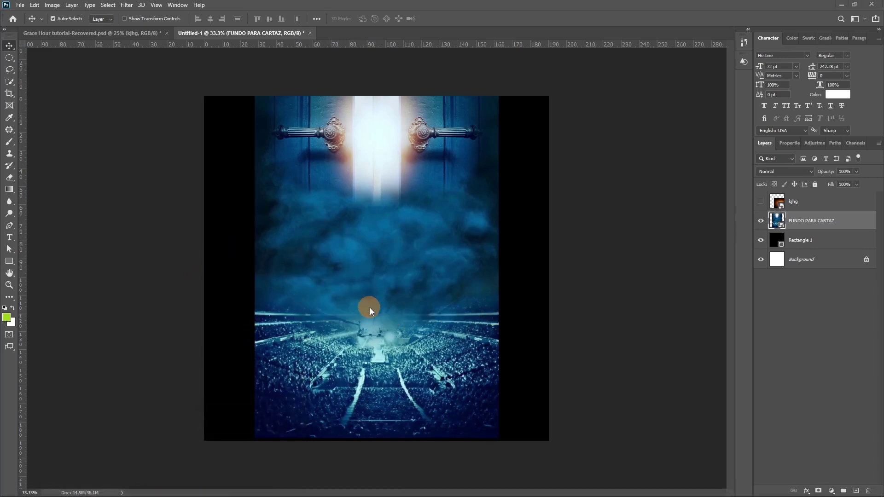
# Enlarge the FUNDO PARA CARTAZ image proportionally from its upper edge until it covers the full canvas width.
pyautogui.hotkey('ctrl', 't')
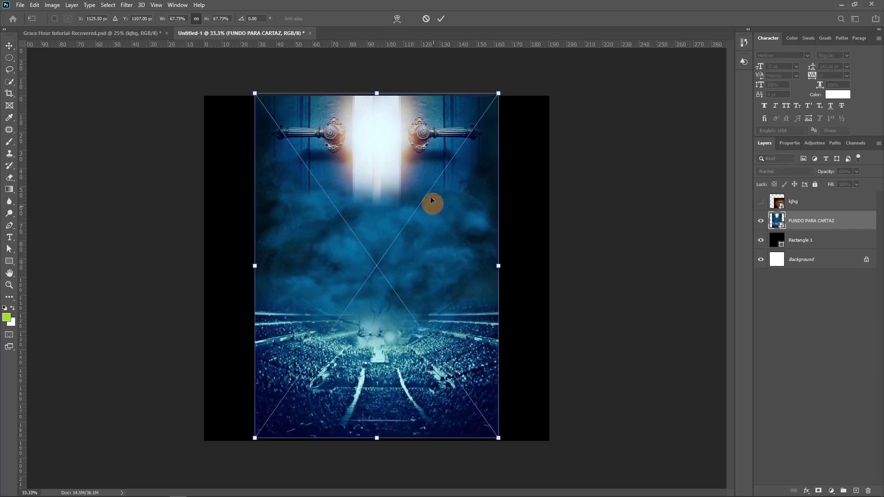
pyautogui.moveTo(379, 94); pyautogui.dragTo(379, 2)
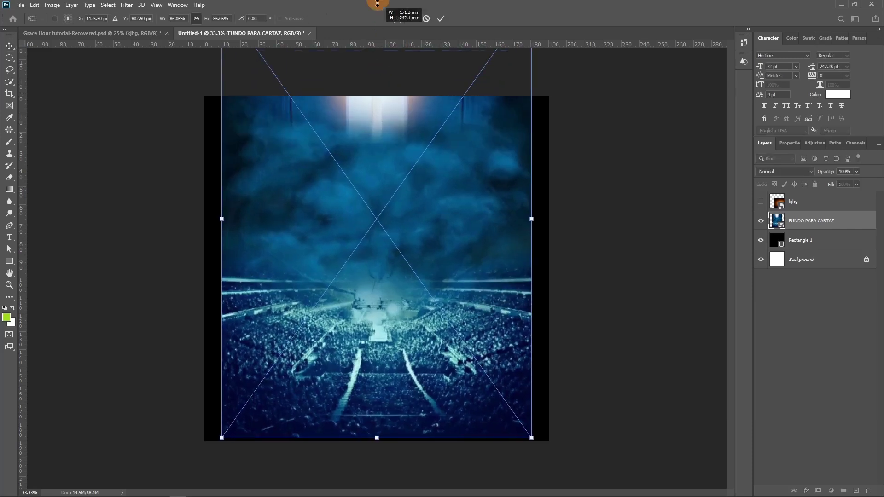
pyautogui.hotkey('ctrl', '-')
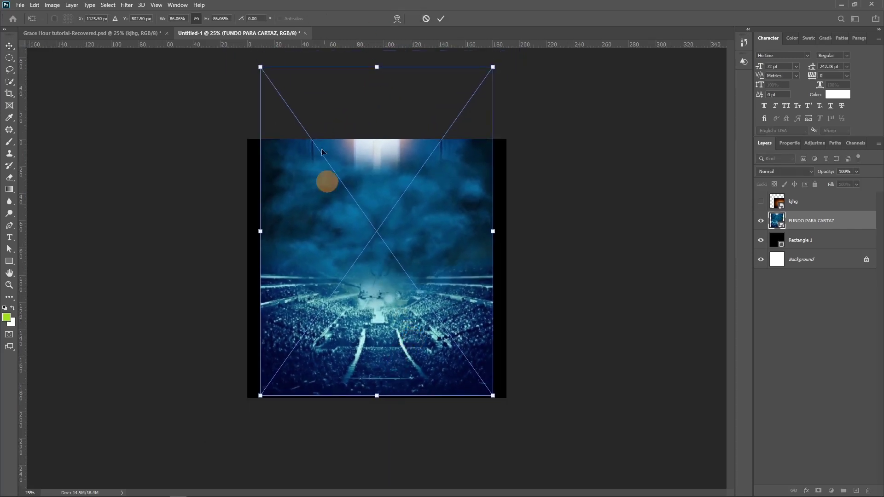
pyautogui.hotkey('ctrl', '-')
pyautogui.moveTo(375, 134); pyautogui.dragTo(380, 88)
pyautogui.press('Return')
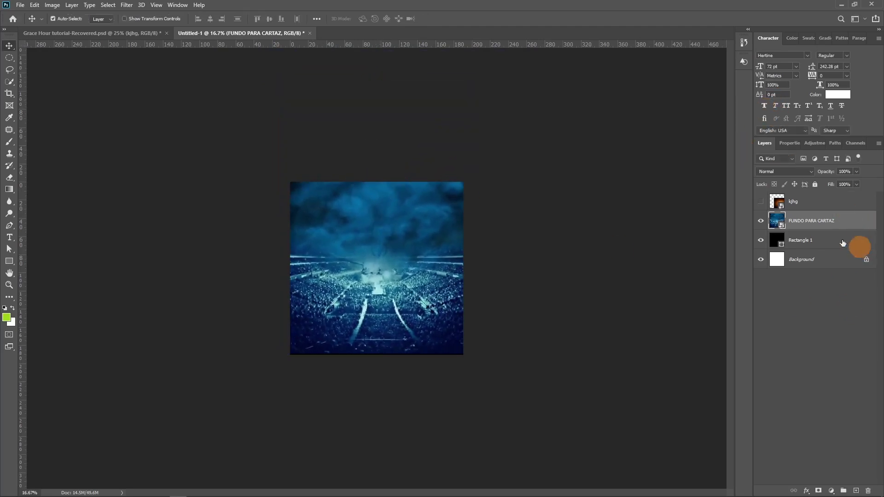
# Set the FUNDO PARA CARTAZ layer to Luminosity blend mode with 63% opacity.
pyautogui.click(772, 171)
pyautogui.click(767, 394)
pyautogui.moveTo(813, 173); pyautogui.dragTo(810, 173)
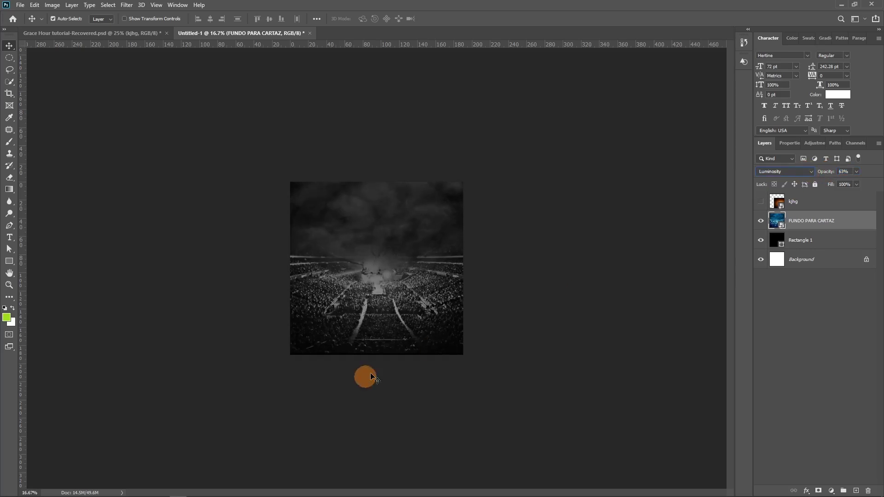
# Apply a Surface Blur to the FUNDO PARA CARTAZ layer with a radius of 16 pixels and a threshold of 255 levels.
pyautogui.hotkey('ctrl', '+')
pyautogui.hotkey('ctrl', '+')
pyautogui.hotkey('ctrl', '+')
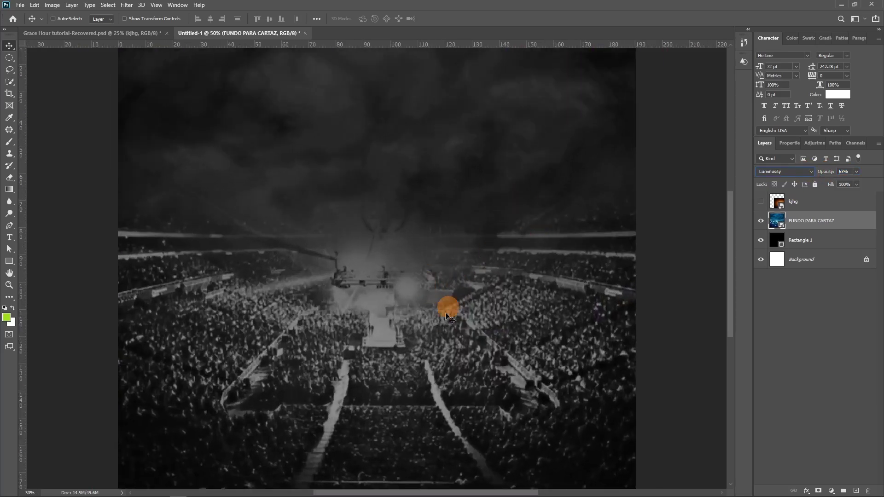
pyautogui.moveTo(447, 317); pyautogui.dragTo(456, 203)
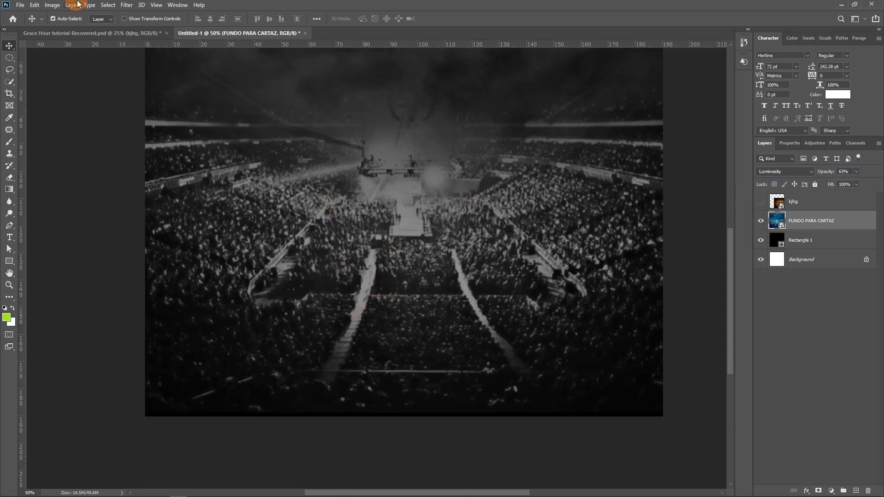
pyautogui.click(130, 7)
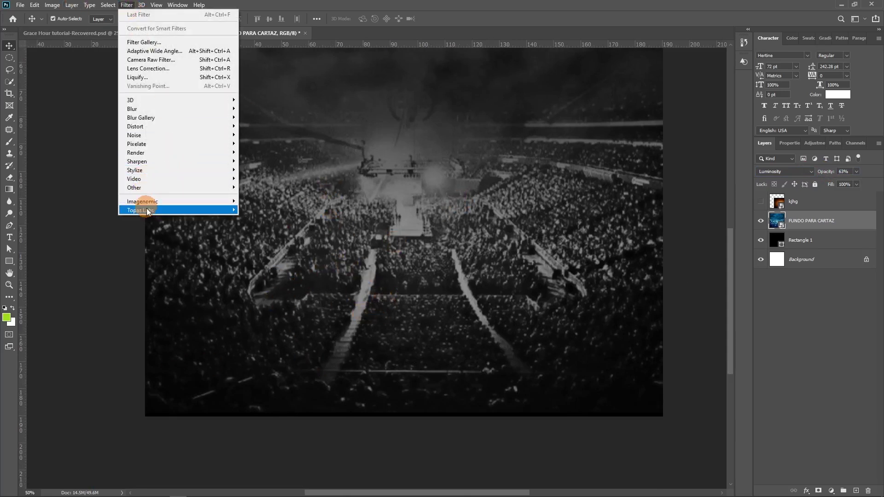
pyautogui.moveTo(132, 127)
pyautogui.moveTo(168, 108)
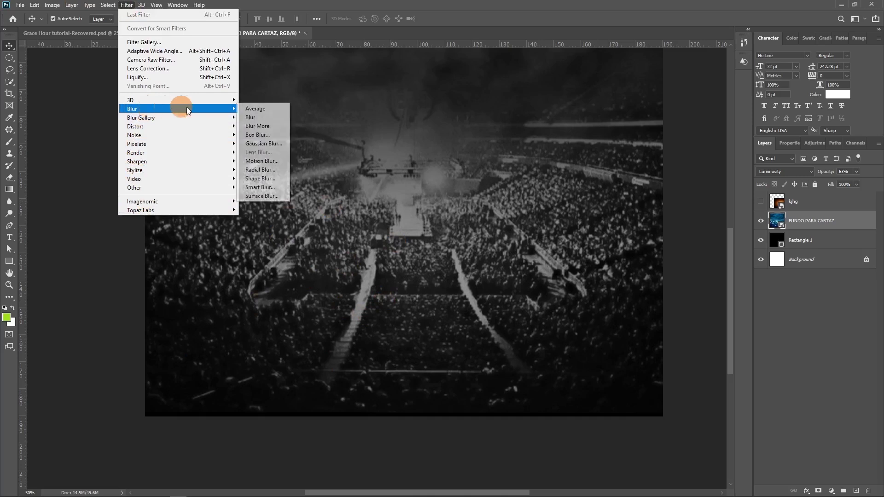
pyautogui.click(261, 196)
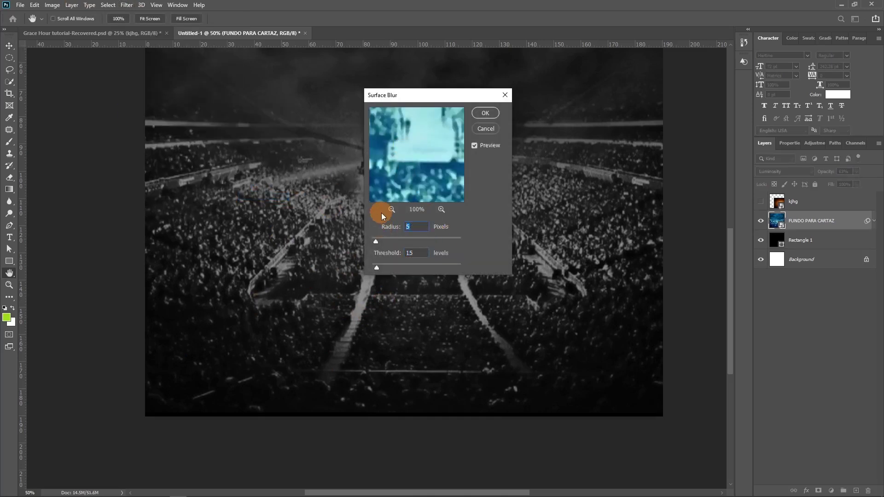
pyautogui.write('16')
pyautogui.press('Tab')
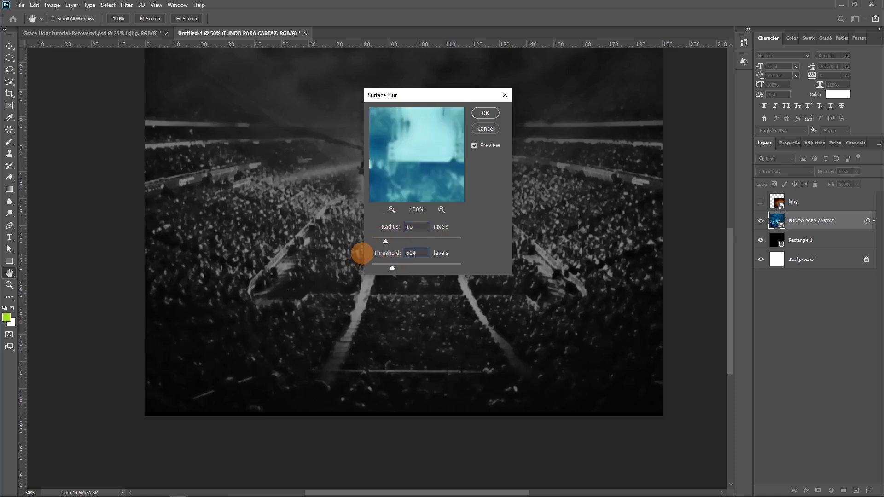
pyautogui.click(485, 112)
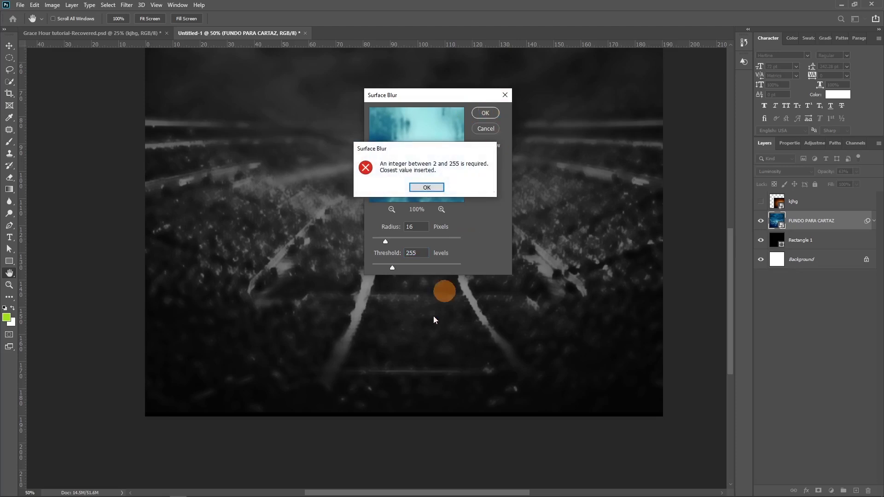
pyautogui.click(432, 190)
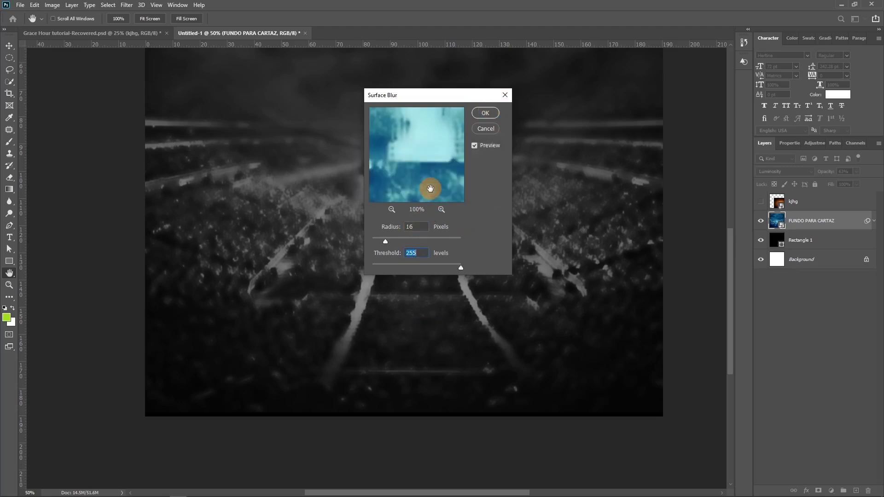
pyautogui.click(486, 113)
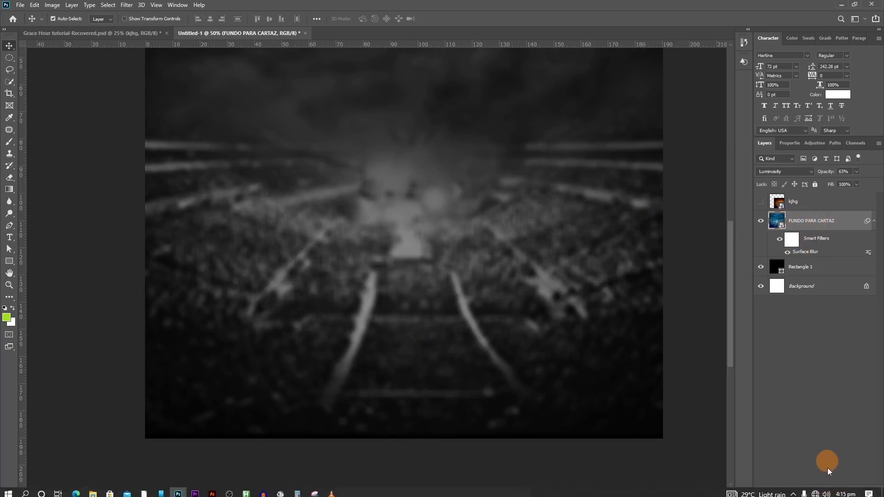
# Add a layer mask to the FUNDO PARA CARTAZ layer and enlarge the brush to 1300 px.
pyautogui.click(815, 491)
pyautogui.press('b')
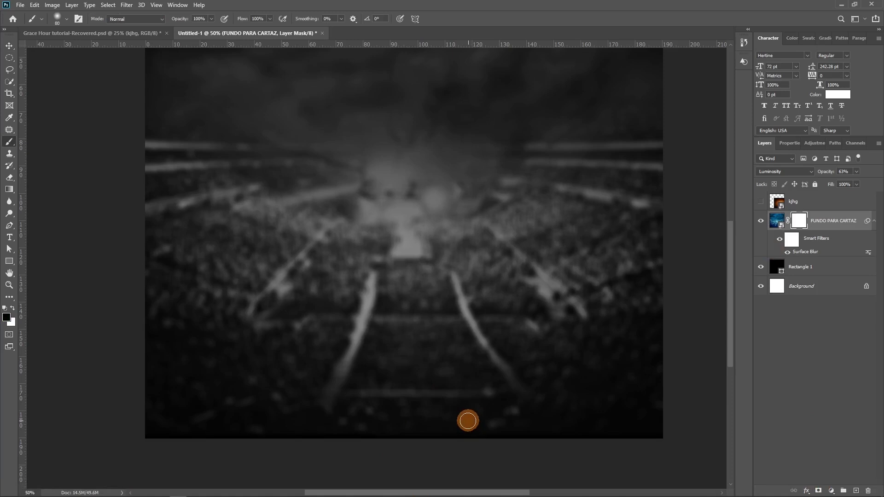
pyautogui.press(']')
pyautogui.press(']')
pyautogui.press(']')
pyautogui.press(']')
pyautogui.press(']')
pyautogui.press(']')
pyautogui.press(']')
pyautogui.press(']')
pyautogui.press(']')
pyautogui.press(']')
pyautogui.press(']')
pyautogui.press(']')
pyautogui.press(']')
pyautogui.press(']')
pyautogui.press(']')
pyautogui.press(']')
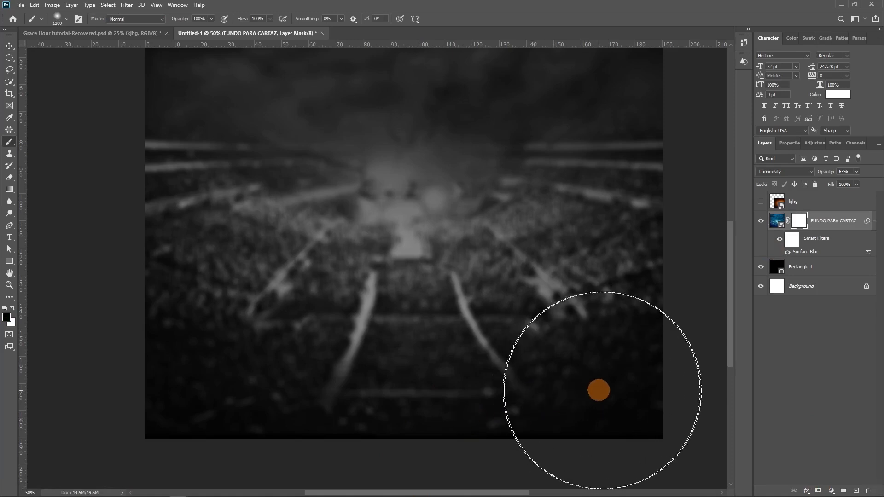
pyautogui.press(']')
pyautogui.press(']')
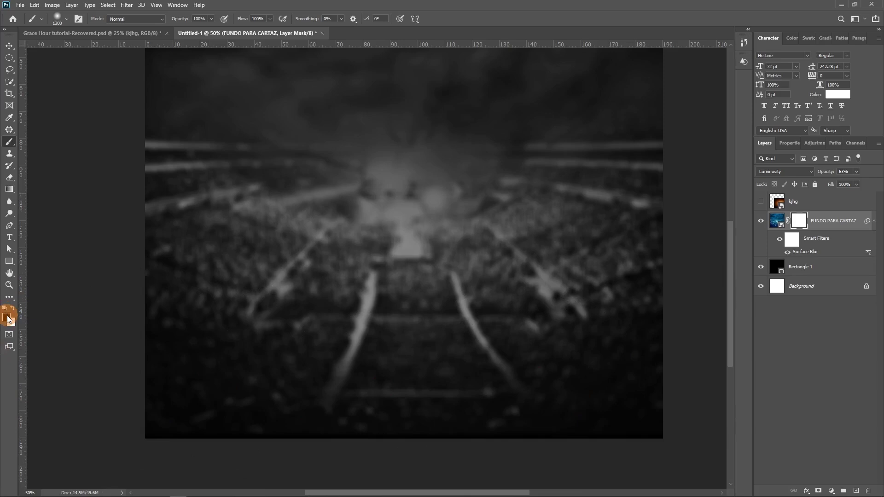
pyautogui.press('d')
pyautogui.moveTo(184, 383)
pyautogui.mouseDown()
pyautogui.moveTo(362, 437)
pyautogui.moveTo(339, 473)
pyautogui.mouseUp()
pyautogui.hotkey('ctrl', 'z')
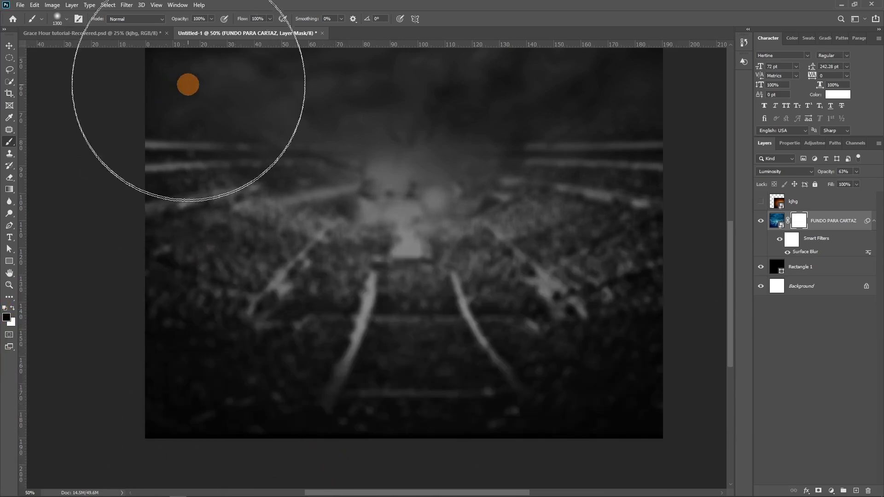
# Set the brush opacity to 39% and paint black on the mask to fade the lower part of the stadium image.
pyautogui.moveTo(176, 19); pyautogui.dragTo(156, 22)
pyautogui.click(189, 20)
pyautogui.moveTo(184, 22); pyautogui.dragTo(196, 22)
pyautogui.moveTo(212, 444)
pyautogui.mouseDown()
pyautogui.moveTo(424, 468)
pyautogui.moveTo(142, 460)
pyautogui.moveTo(571, 394)
pyautogui.moveTo(608, 358)
pyautogui.mouseUp()
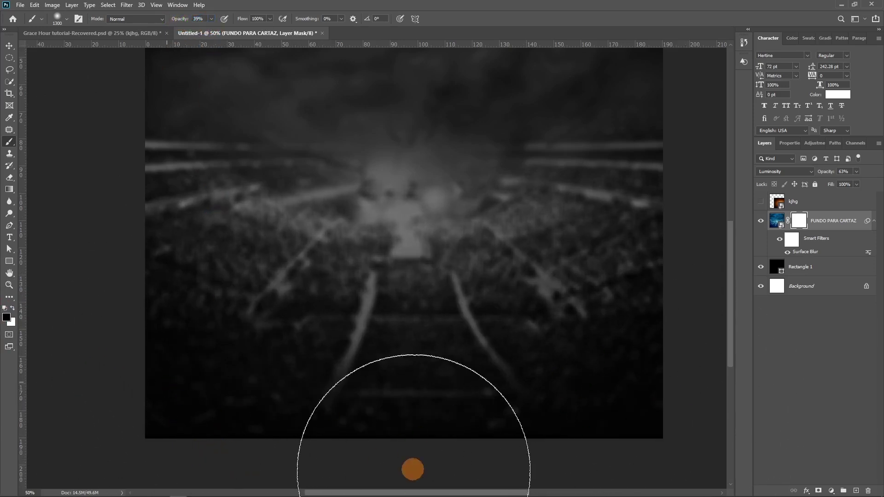
pyautogui.press('v')
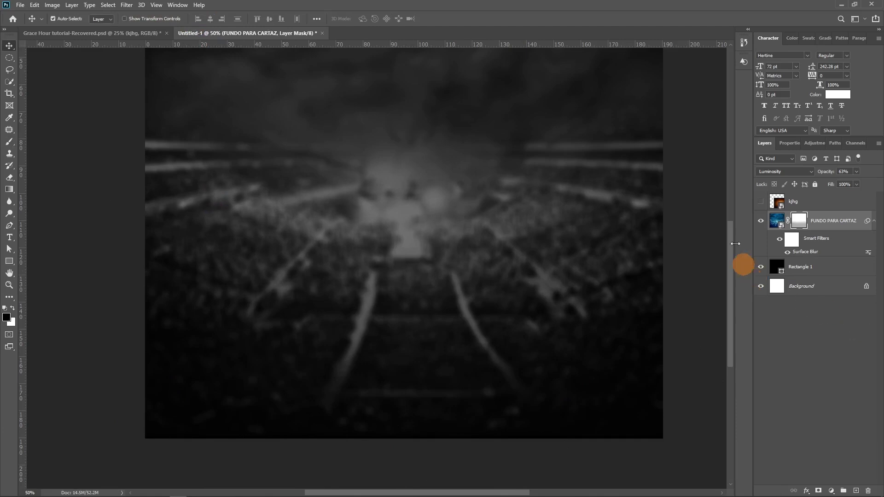
# Show the kjhg layer and move its orange glow to the upper centre of the canvas.
pyautogui.click(759, 203)
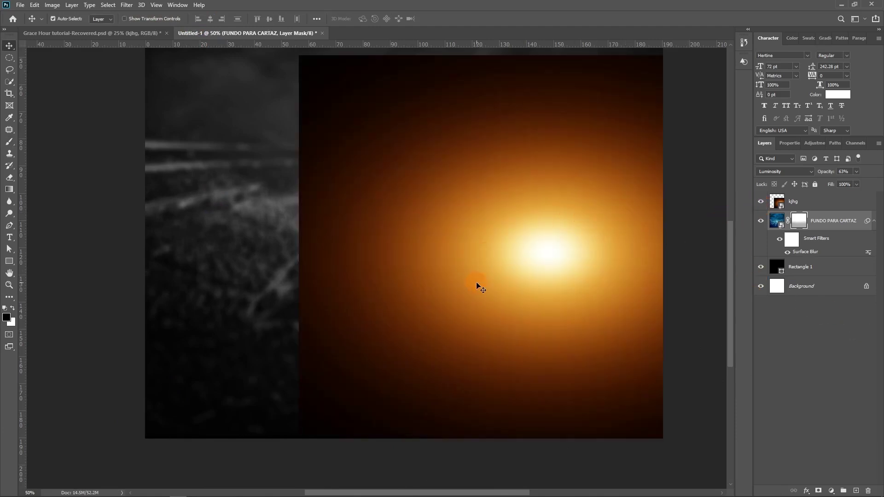
pyautogui.hotkey('ctrl', '-')
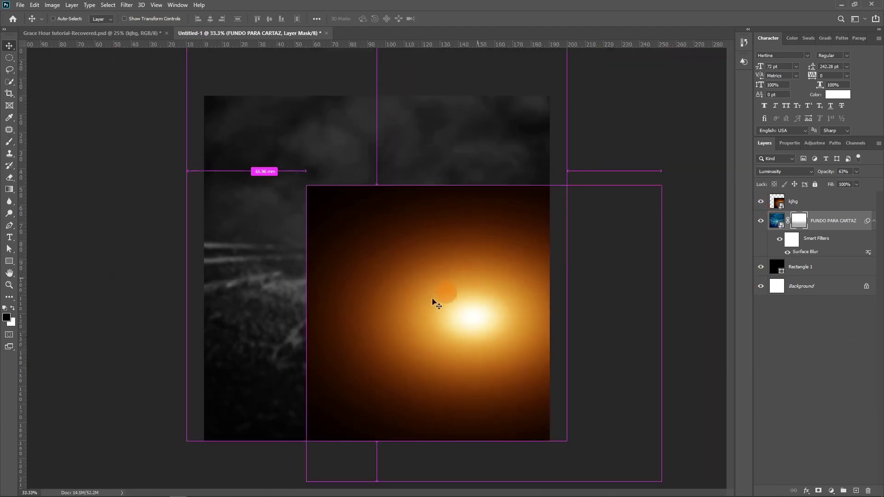
pyautogui.moveTo(435, 217); pyautogui.dragTo(357, 169)
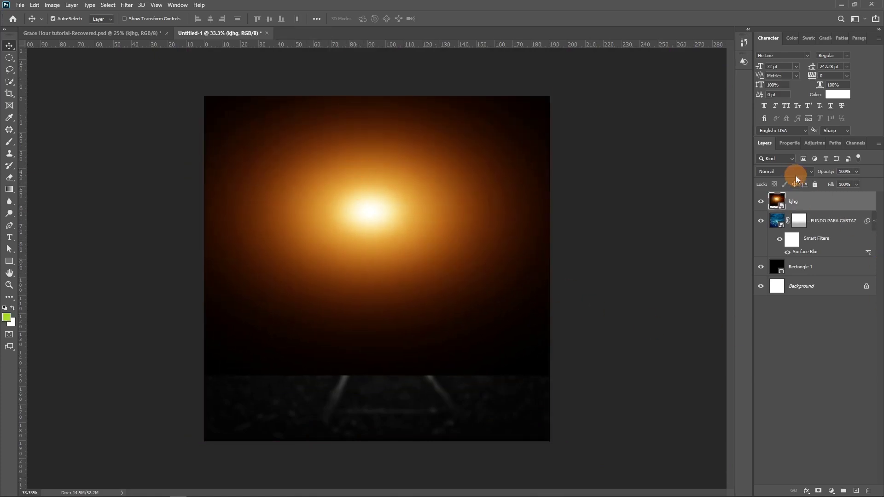
# Set the kjhg layer's blend mode to Screen and shift the glow slightly down, above the stadium stage.
pyautogui.click(771, 172)
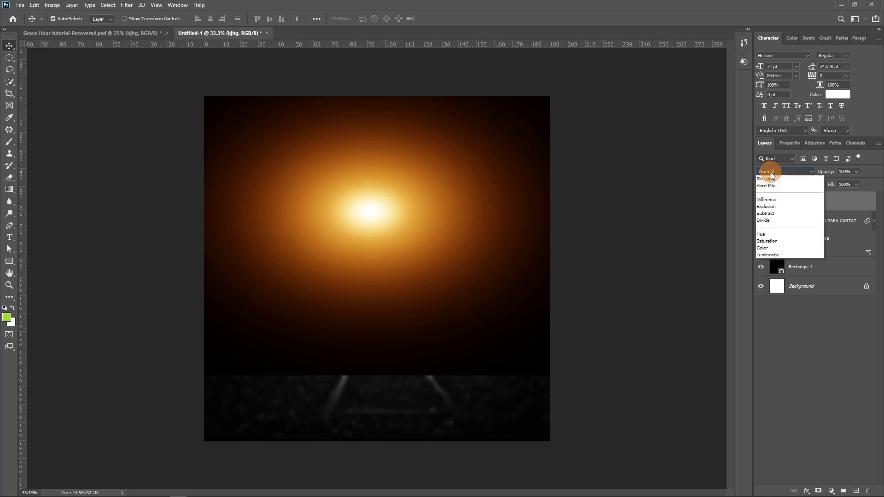
pyautogui.click(770, 249)
pyautogui.moveTo(404, 227); pyautogui.dragTo(403, 242)
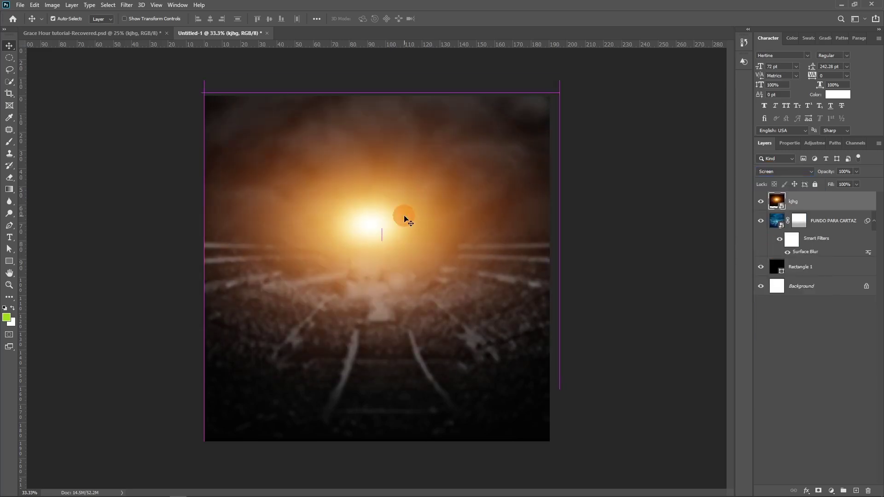
# Group the kjhg, FUNDO PARA CARTAZ and Rectangle 1 layers into a locked group named background.
pyautogui.keyDown('shift'); pyautogui.click(813, 267); pyautogui.keyUp('shift')
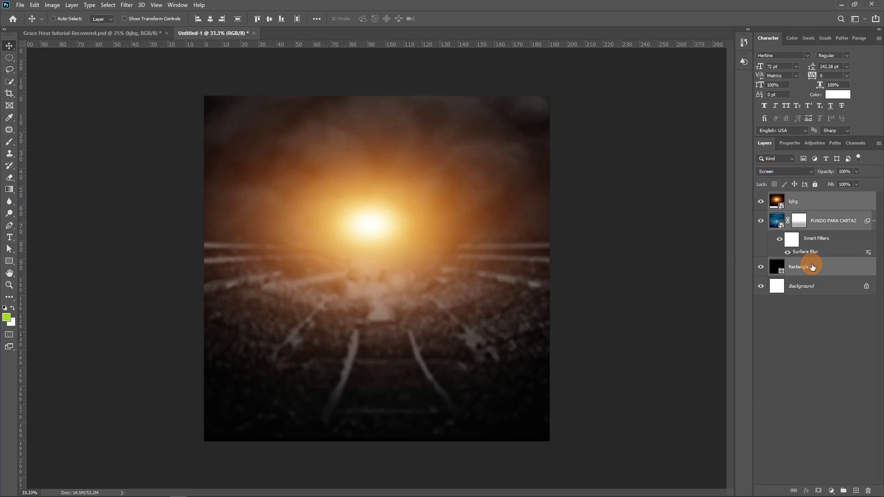
pyautogui.hotkey('ctrl', 'g')
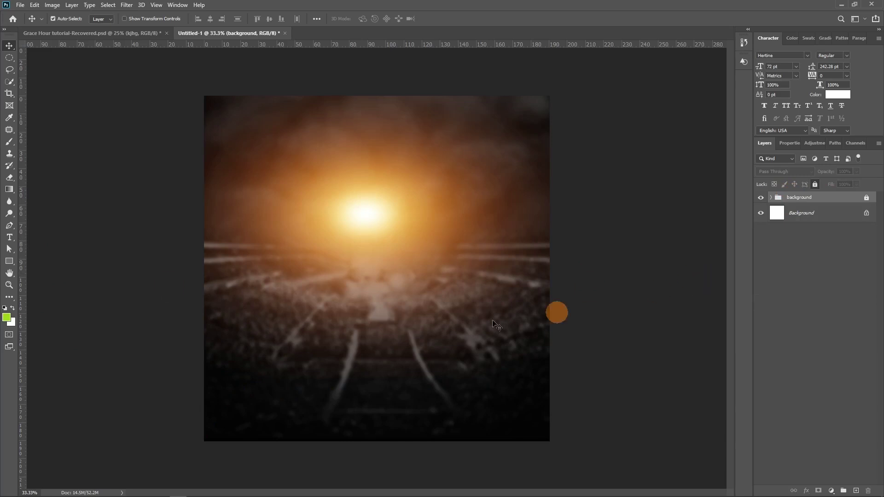
# Add the text GRACE across the middle of the canvas, below the orange glow.
pyautogui.click(9, 238)
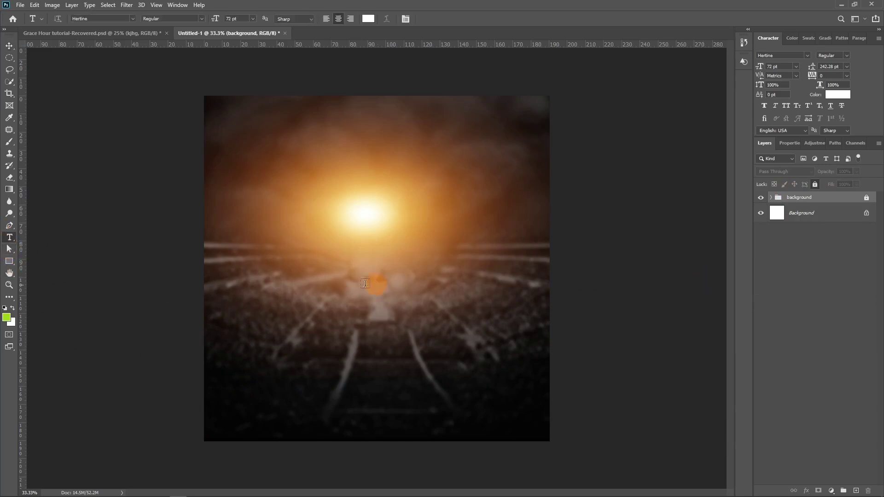
pyautogui.click(340, 298)
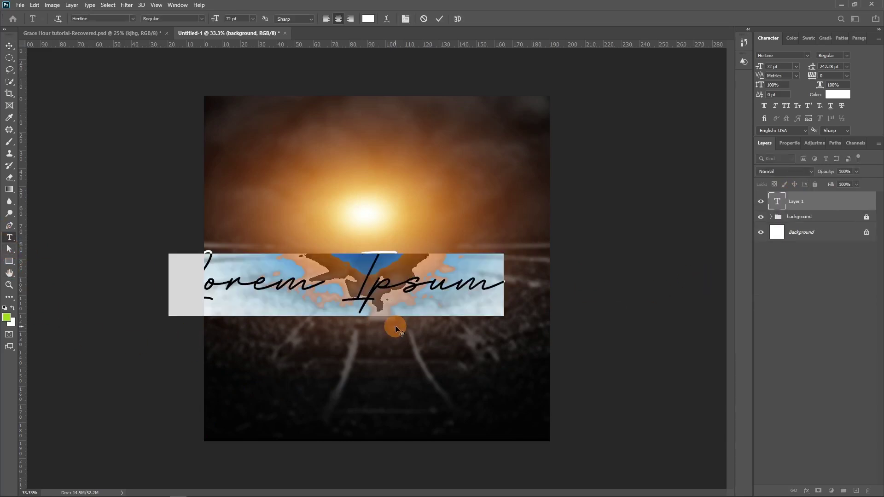
pyautogui.write('GRA')
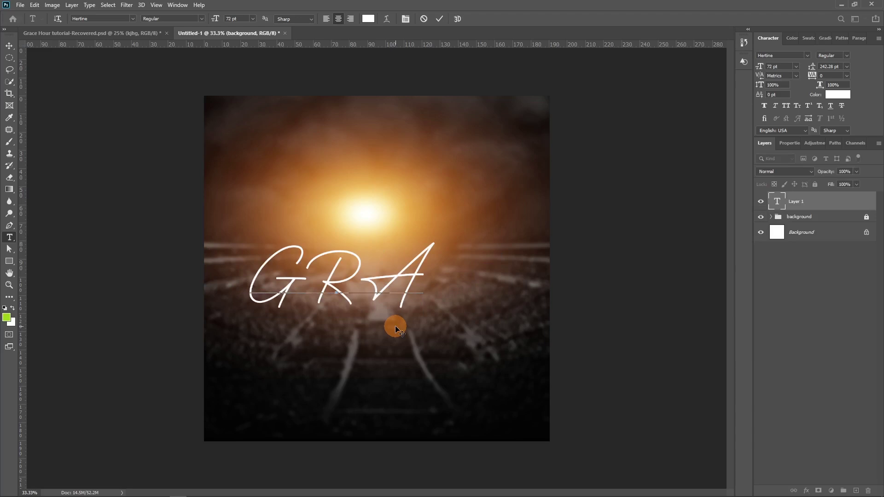
pyautogui.write('E')
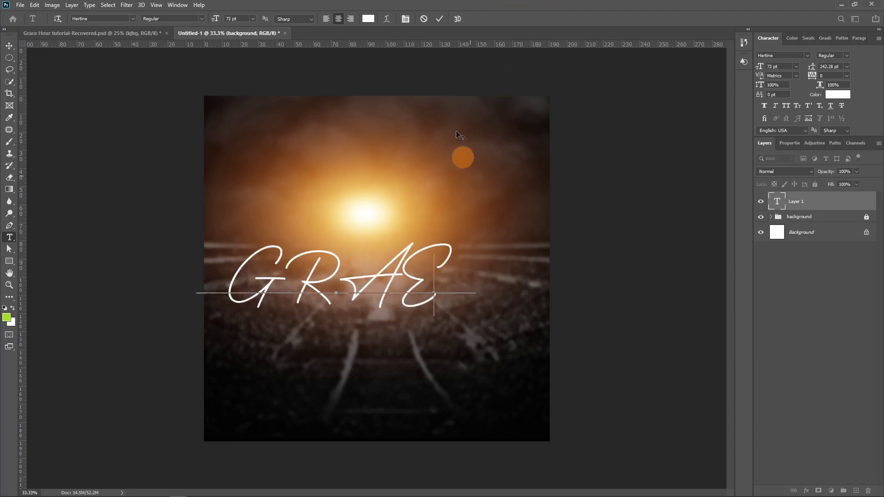
pyautogui.press('BackSpace')
pyautogui.write('CE')
pyautogui.click(440, 21)
# Set the GRACE text's font to Trajan Pro Bold and its tracking to -100.
pyautogui.click(791, 55)
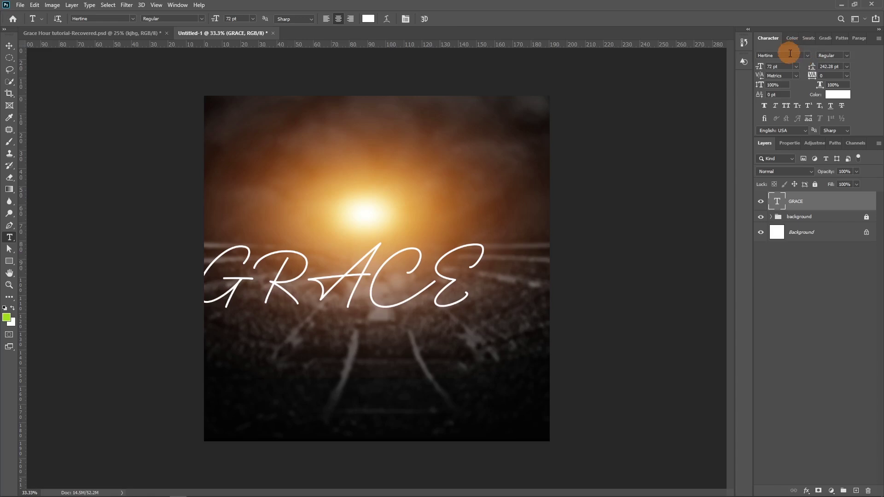
pyautogui.write('TR')
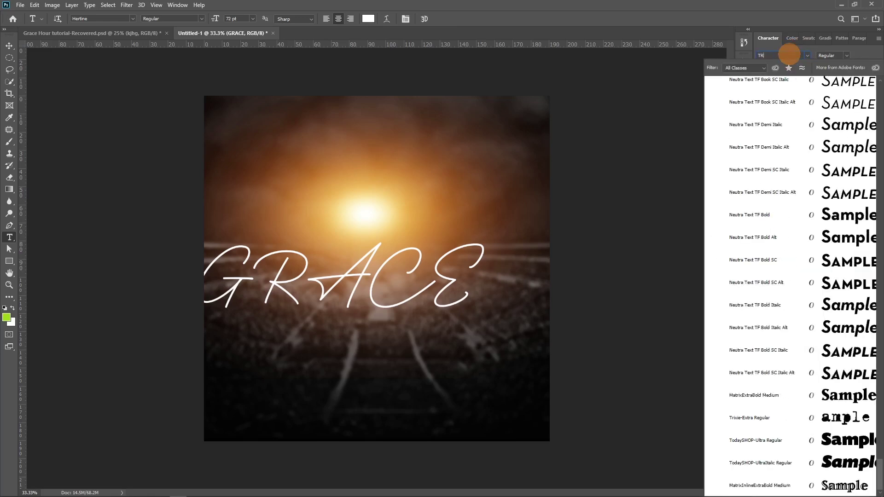
pyautogui.write('AJAN ')
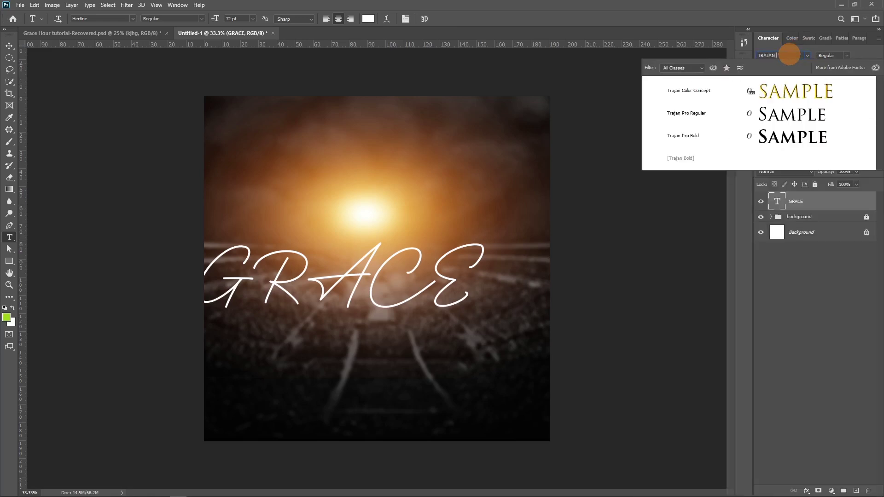
pyautogui.write('Pro')
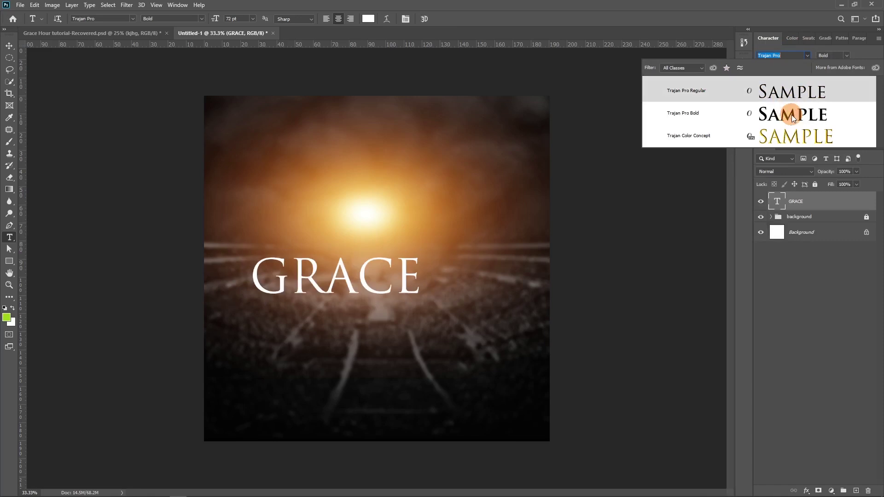
pyautogui.click(788, 111)
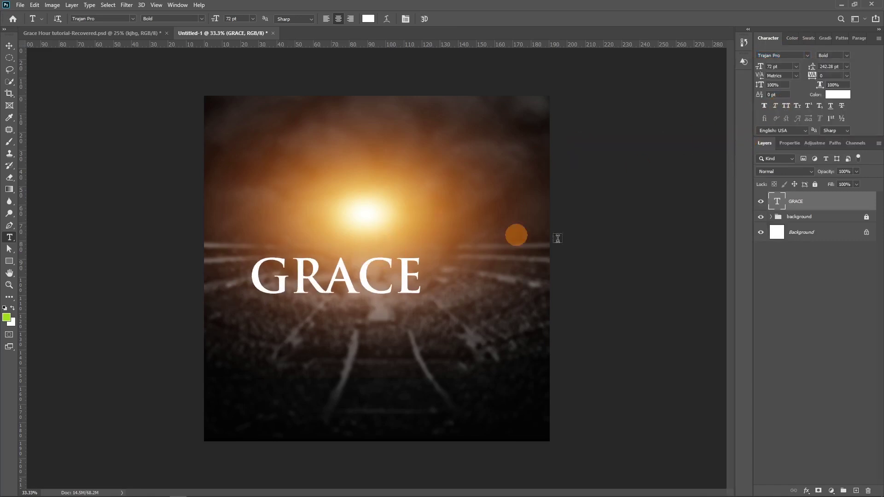
pyautogui.press('v')
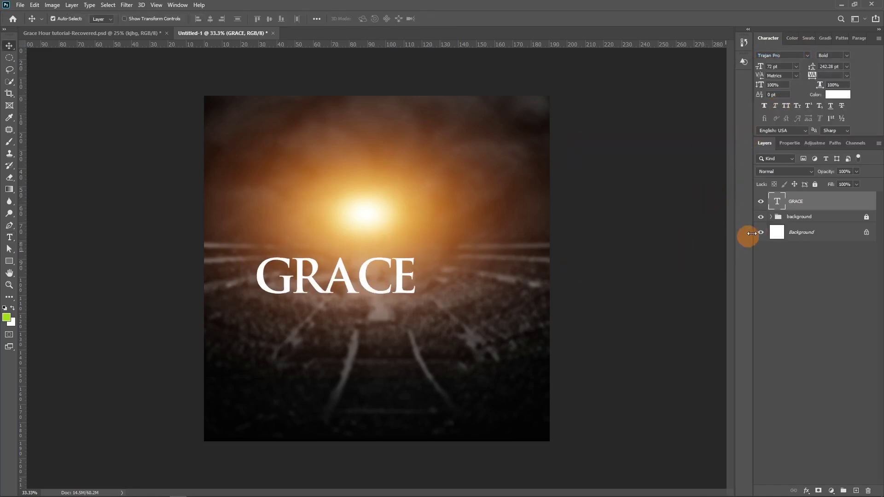
# Colour the GRACE text black (000000) and scale it up to about 100 pt.
pyautogui.click(838, 94)
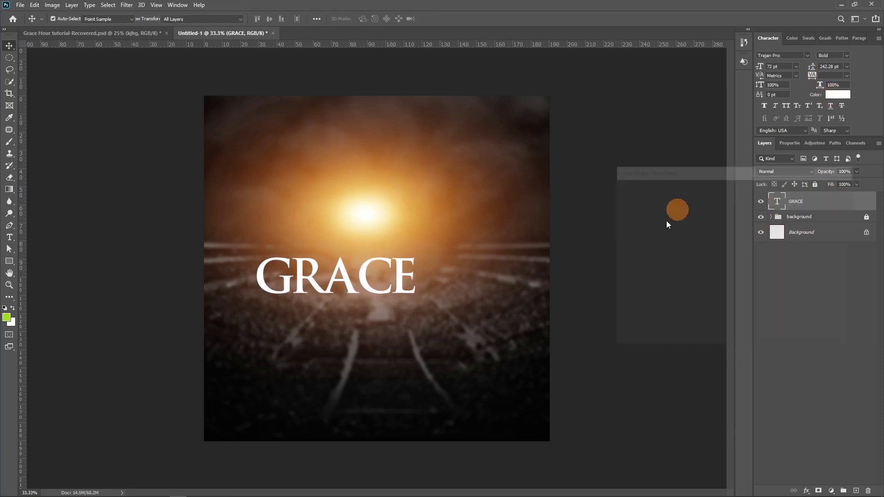
pyautogui.moveTo(672, 271); pyautogui.dragTo(618, 309)
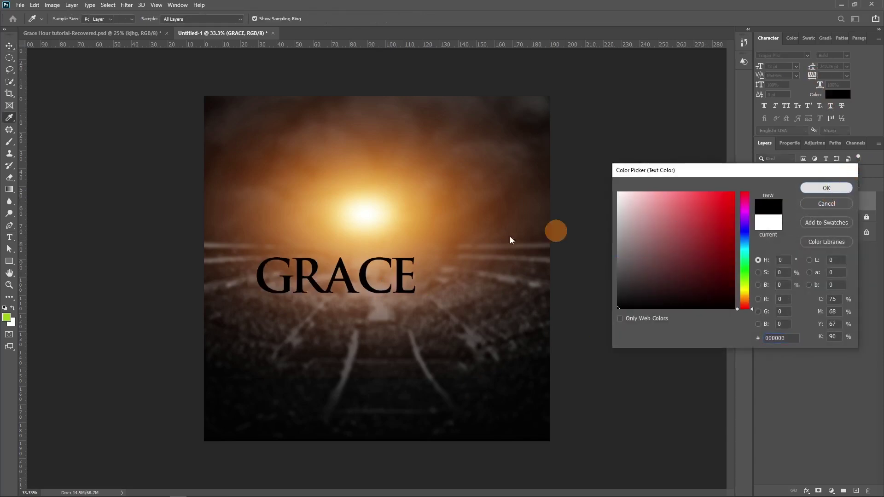
pyautogui.press('Return')
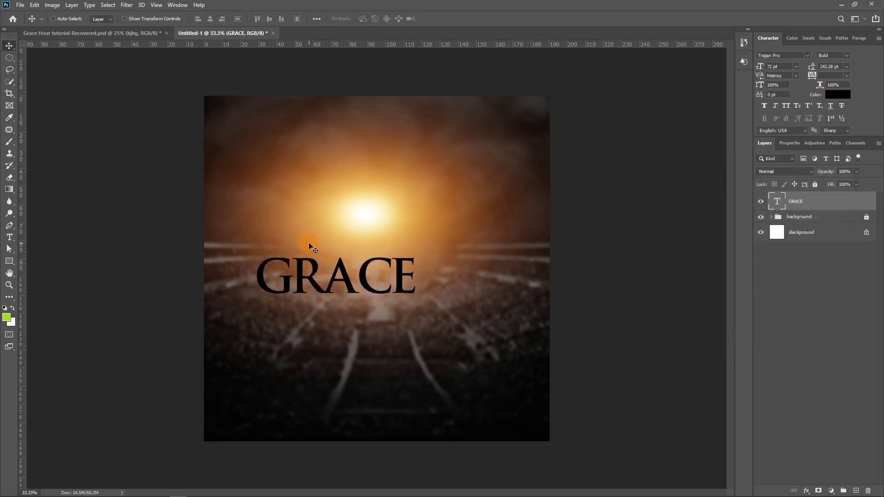
pyautogui.hotkey('ctrl', 't')
pyautogui.moveTo(416, 279); pyautogui.dragTo(479, 281)
pyautogui.press('Return')
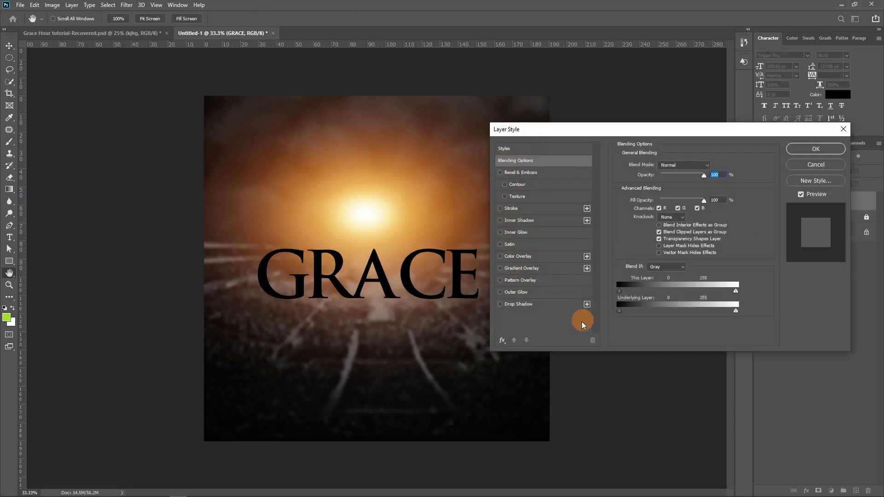
# Add a Bevel & Emboss effect to the GRACE layer with Inner Bevel style and Chisel Hard technique.
pyautogui.click(502, 175)
pyautogui.click(520, 174)
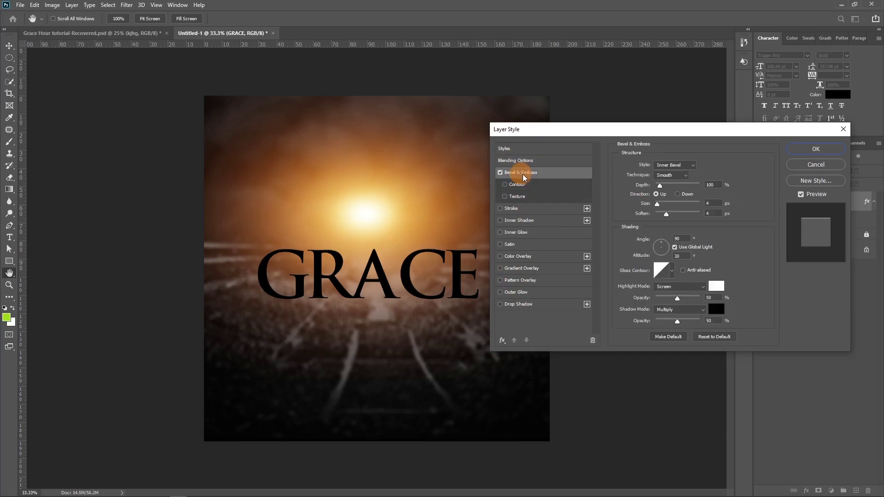
pyautogui.click(690, 166)
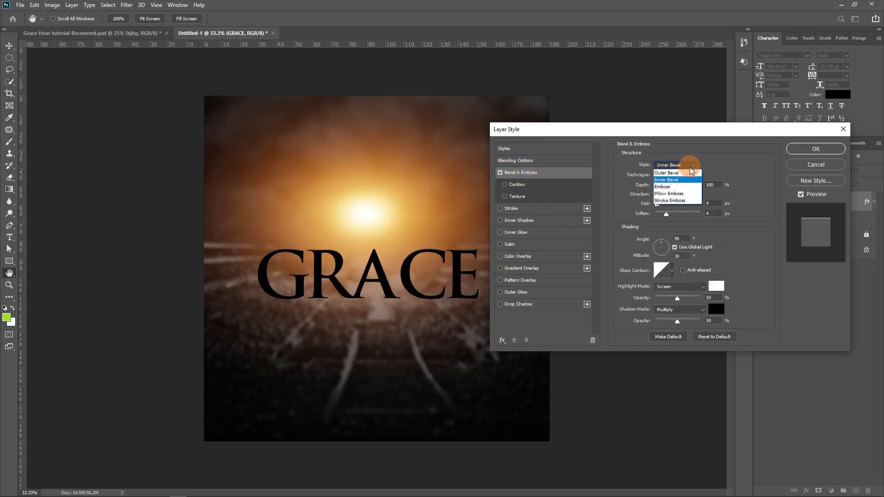
pyautogui.click(687, 176)
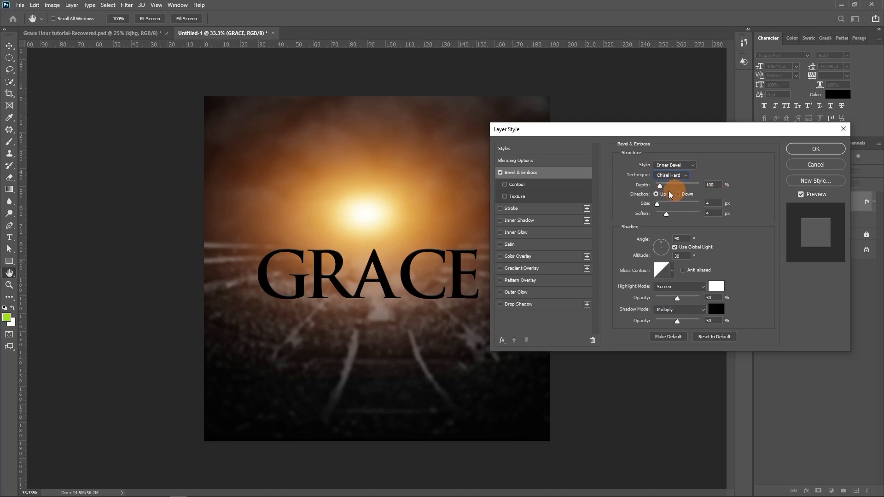
# Set the bevel's depth to 677%, size to 250 px and soften to 0 px.
pyautogui.hotkey('ctrl', '+')
pyautogui.hotkey('ctrl', '+')
pyautogui.hotkey('ctrl', '+')
pyautogui.hotkey('ctrl', '+')
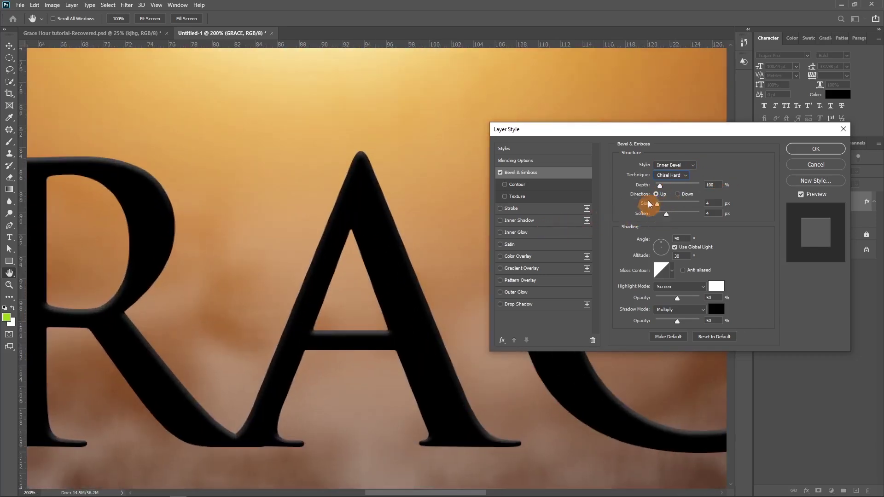
pyautogui.moveTo(660, 187); pyautogui.dragTo(680, 183)
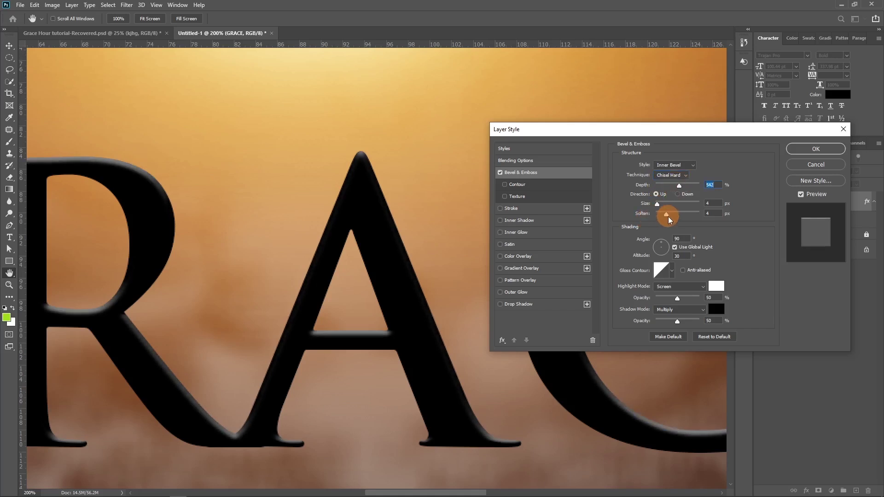
pyautogui.moveTo(667, 213); pyautogui.dragTo(600, 229)
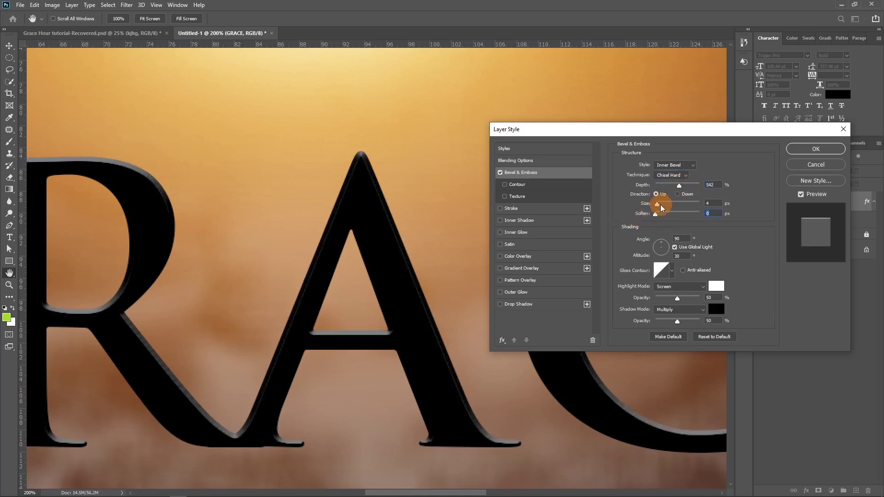
pyautogui.moveTo(660, 204); pyautogui.dragTo(689, 187)
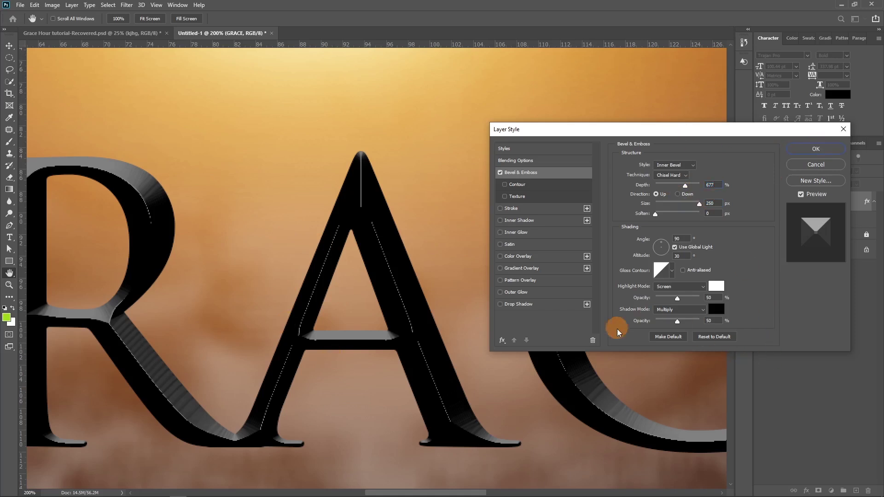
# Change the bevel's shadow colour to dark brown (4a1e01), starting from a brown sampled in the background.
pyautogui.click(716, 309)
pyautogui.click(134, 406)
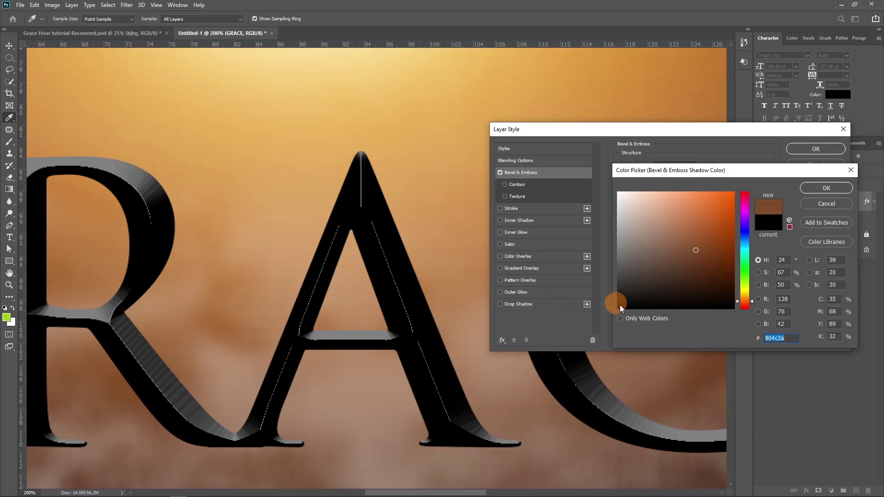
pyautogui.moveTo(721, 281); pyautogui.dragTo(732, 275)
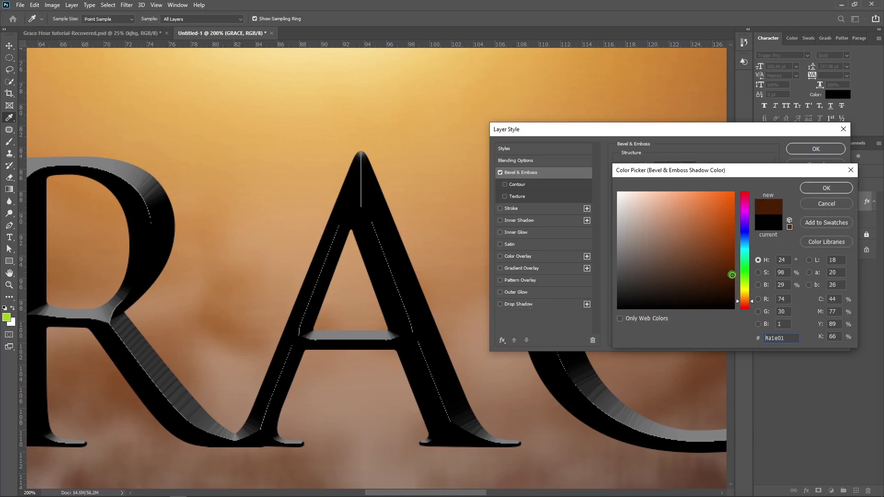
pyautogui.click(807, 189)
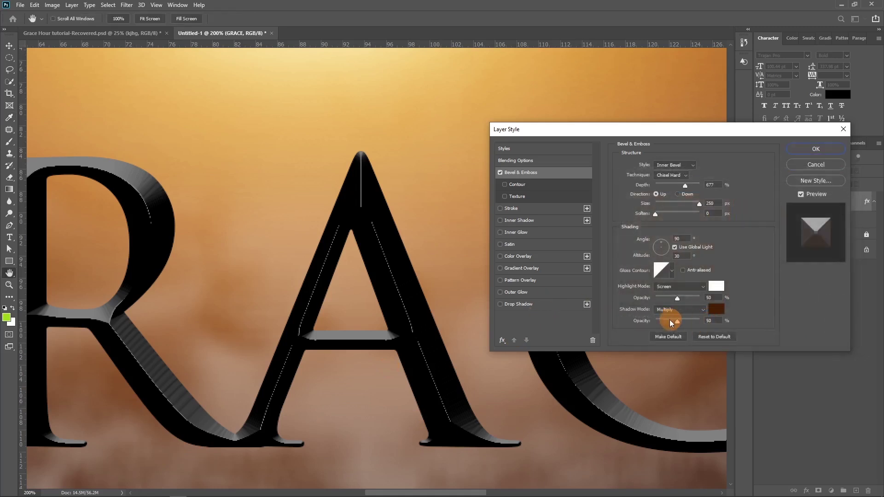
# Set the bevel's highlight colour to the golden tone efbb61 sampled from the glow and apply the layer style.
pyautogui.click(717, 289)
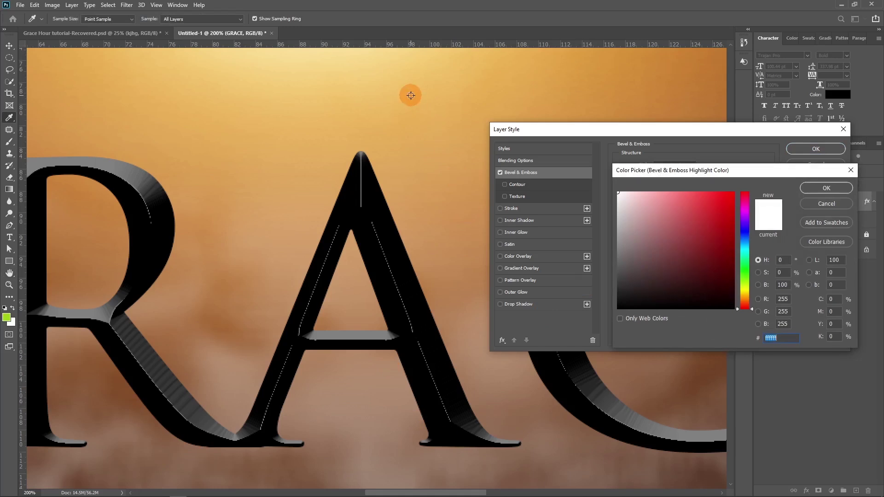
pyautogui.click(415, 95)
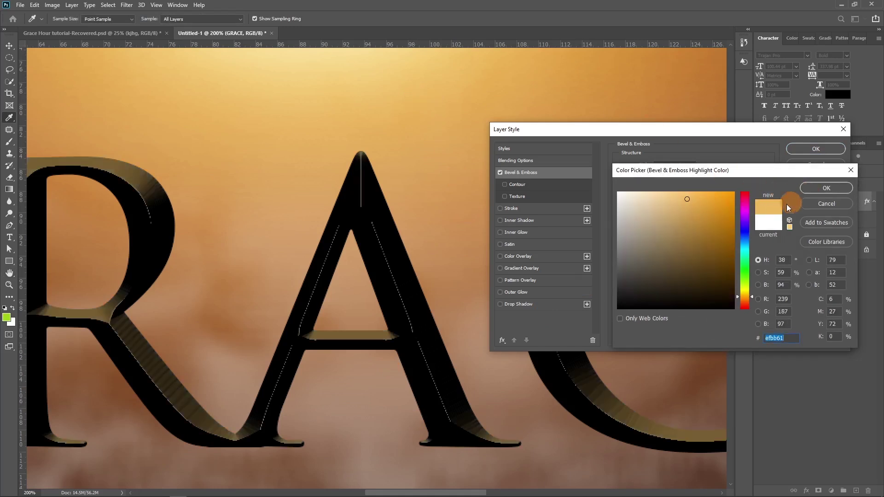
pyautogui.click(827, 189)
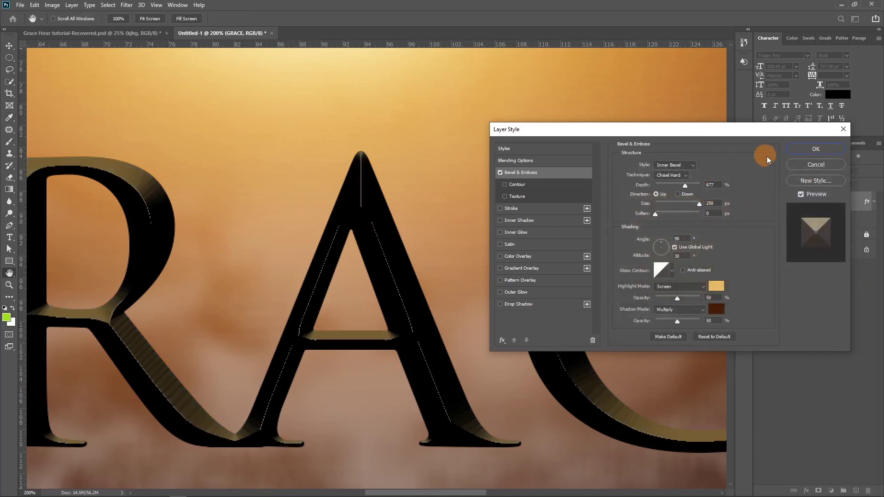
pyautogui.click(815, 149)
# Place the gold brushed-metal texture above the GRACE layer, enlarged to cover the text, and clip it to the lettering.
pyautogui.moveTo(568, 250); pyautogui.dragTo(372, 214)
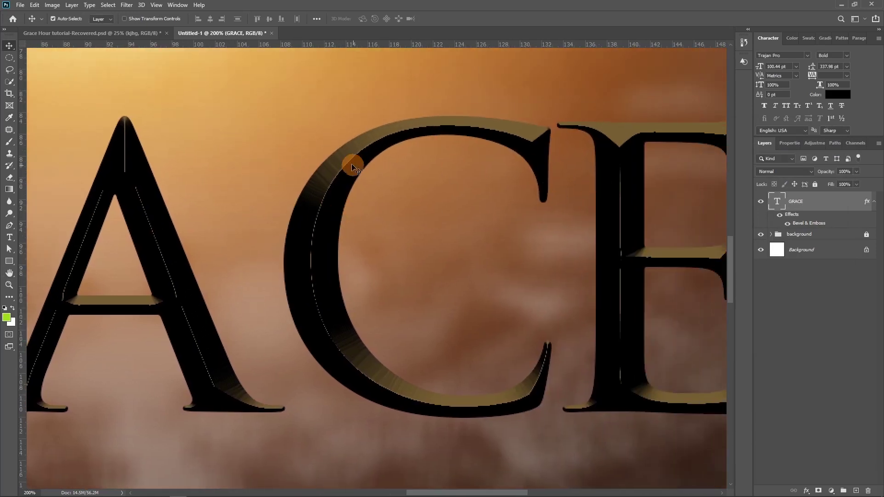
pyautogui.moveTo(270, 189); pyautogui.dragTo(355, 214)
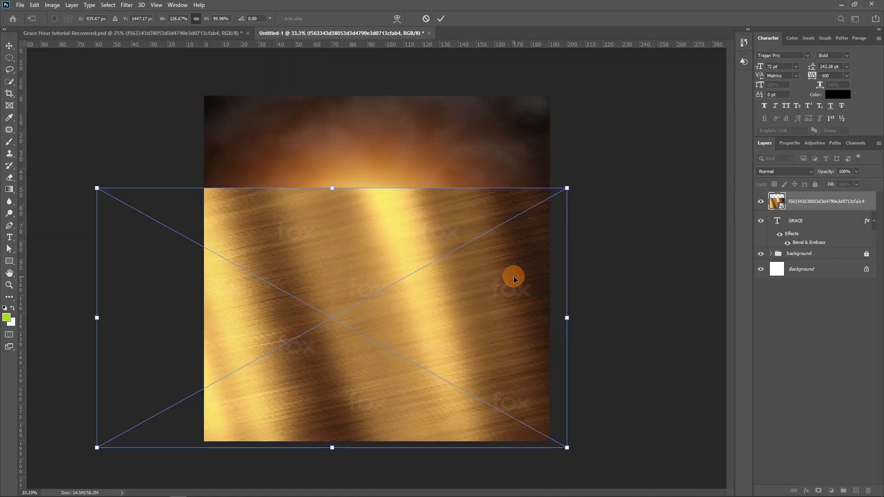
pyautogui.moveTo(791, 233)
pyautogui.mouseDown()
pyautogui.moveTo(823, 232)
pyautogui.moveTo(779, 209)
pyautogui.moveTo(768, 222)
pyautogui.mouseUp()
pyautogui.hotkey('ctrl', 'alt', 'g')
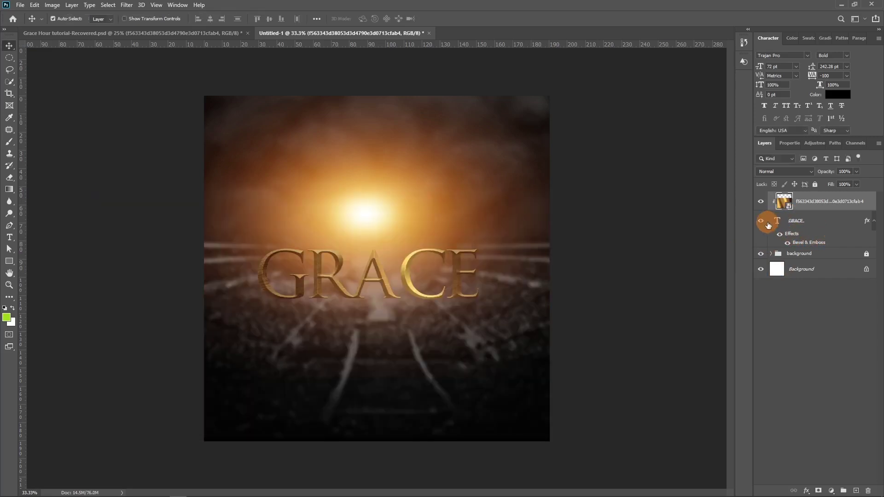
# Compare the GRACE lettering with the gold texture hidden and shown, and select the GRACE text layer.
pyautogui.hotkey('ctrl', '+')
pyautogui.hotkey('ctrl', '+')
pyautogui.hotkey('ctrl', '+')
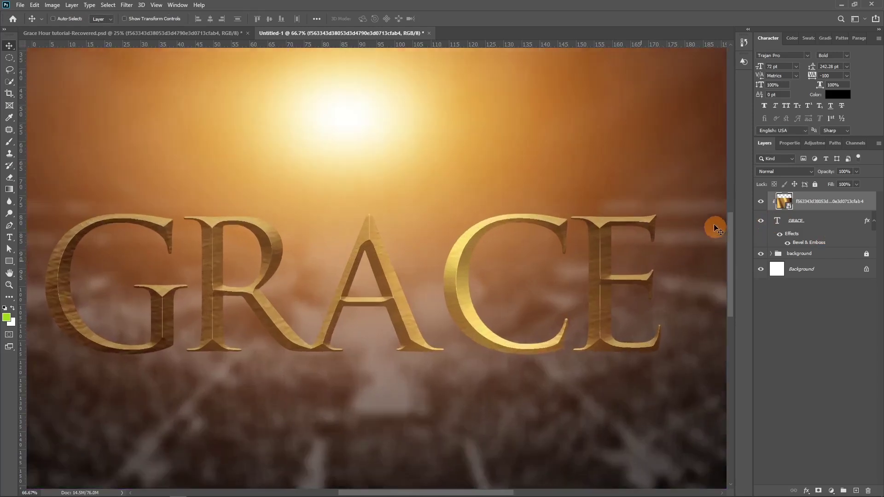
pyautogui.click(757, 207)
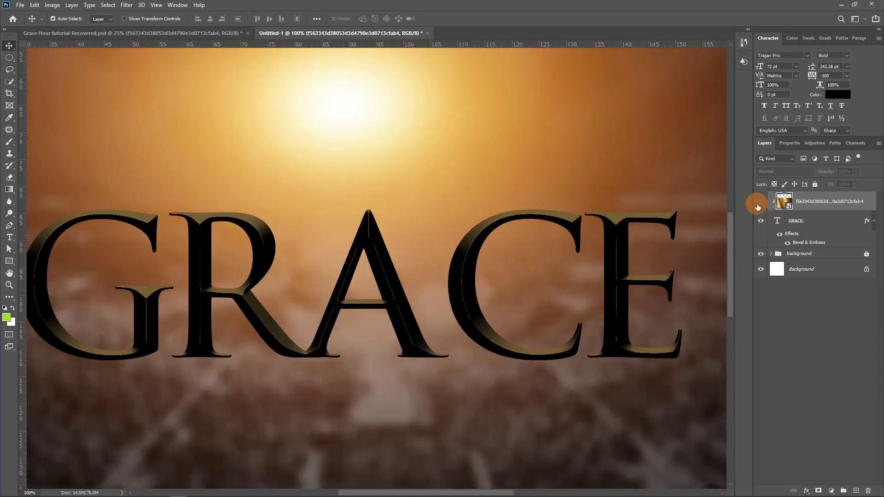
pyautogui.click(757, 207)
pyautogui.click(834, 222)
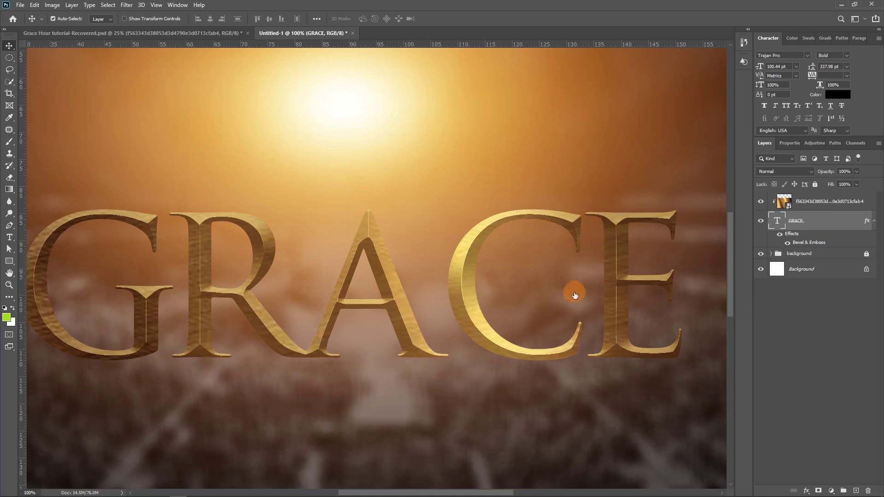
# Add a drop shadow to the GRACE text with 73% opacity and 155 px size, and apply the layer style.
pyautogui.click(517, 305)
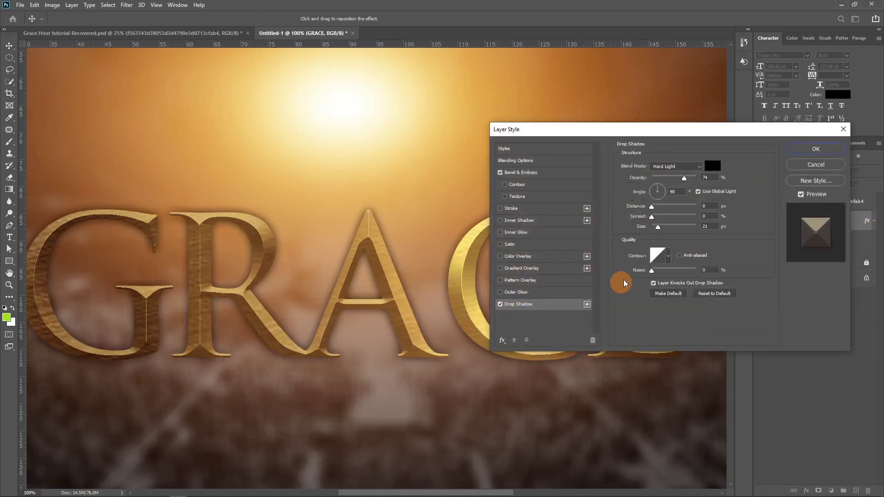
pyautogui.moveTo(657, 228); pyautogui.dragTo(681, 228)
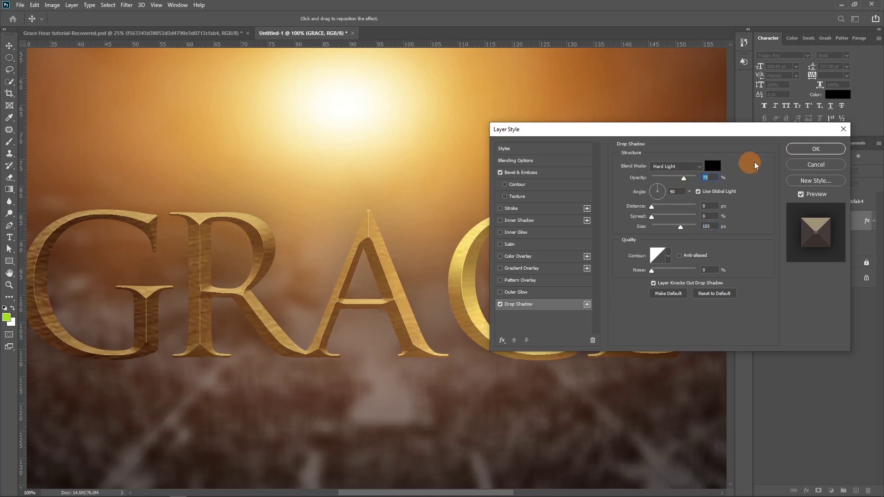
pyautogui.click(813, 149)
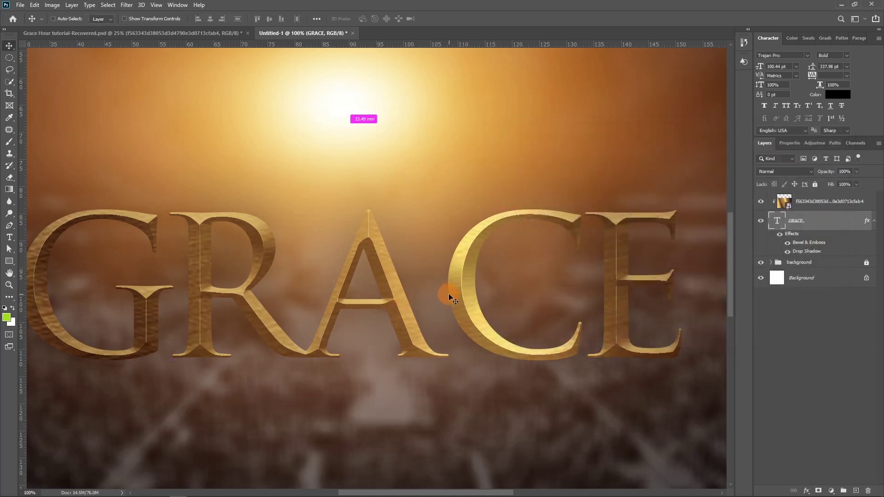
pyautogui.scroll(-3, 448, 299)
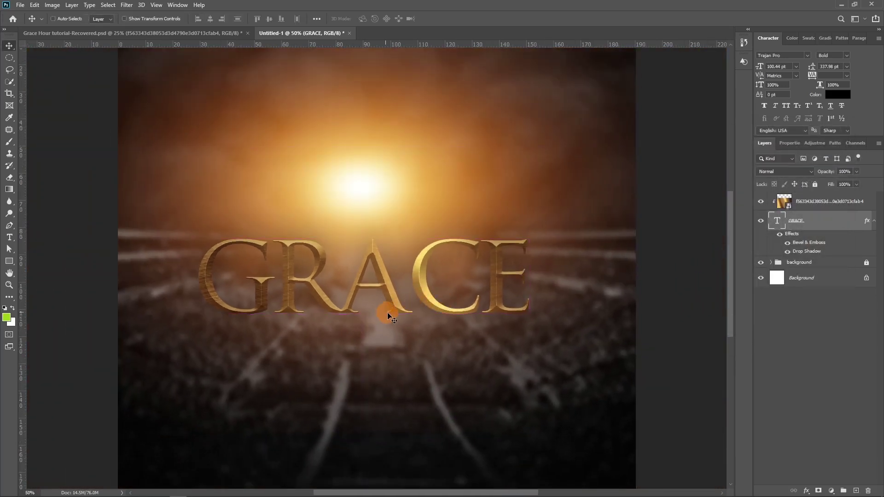
pyautogui.scroll(1, 379, 258)
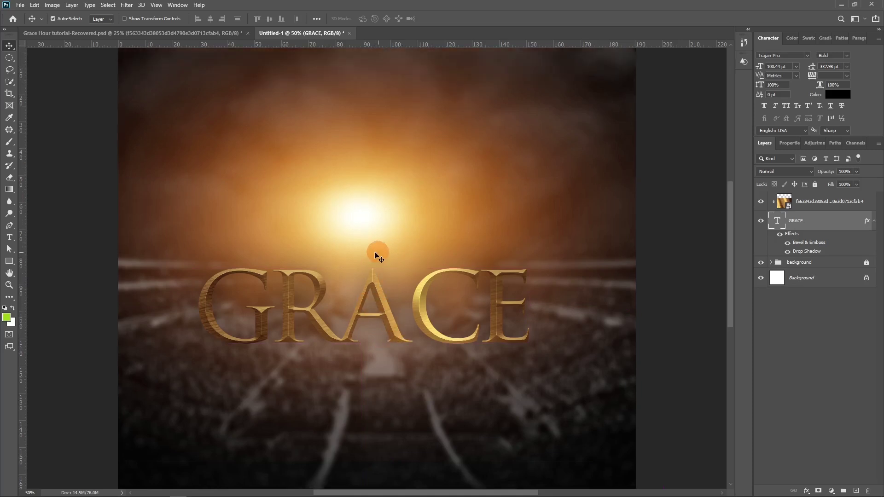
pyautogui.scroll(-2, 374, 260)
pyautogui.scroll(-1, 374, 259)
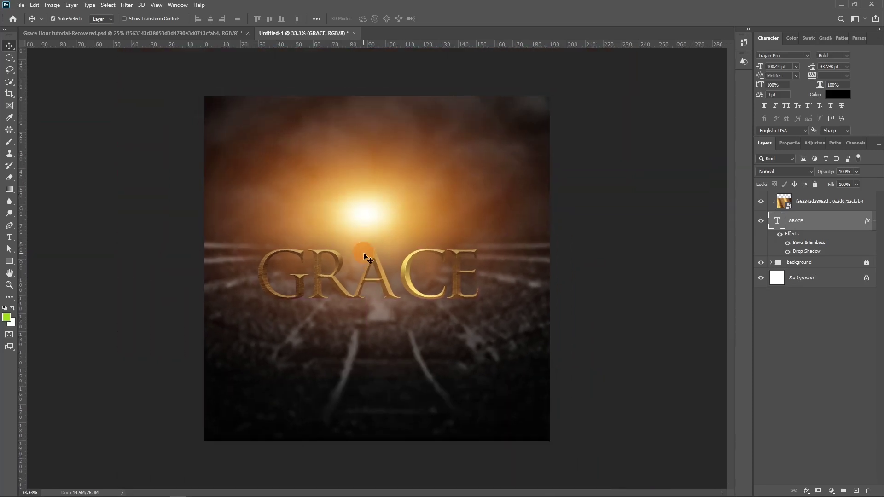
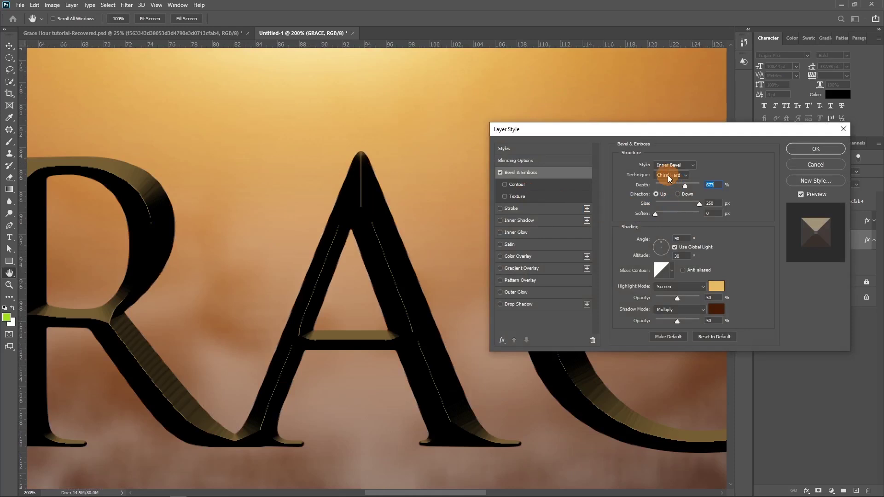
# Change the lower GRACE layer's bevel to the Smooth technique with 220% depth, 106 px size and 5 px soften.
pyautogui.click(662, 184)
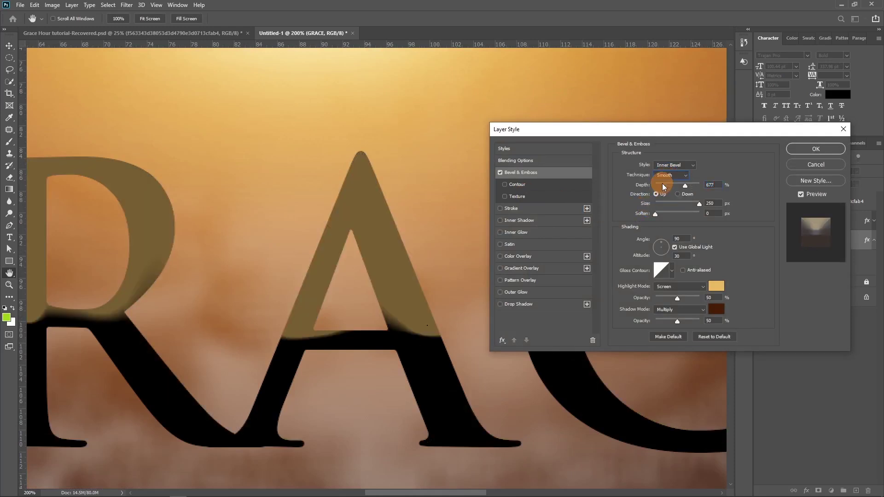
pyautogui.click(660, 209)
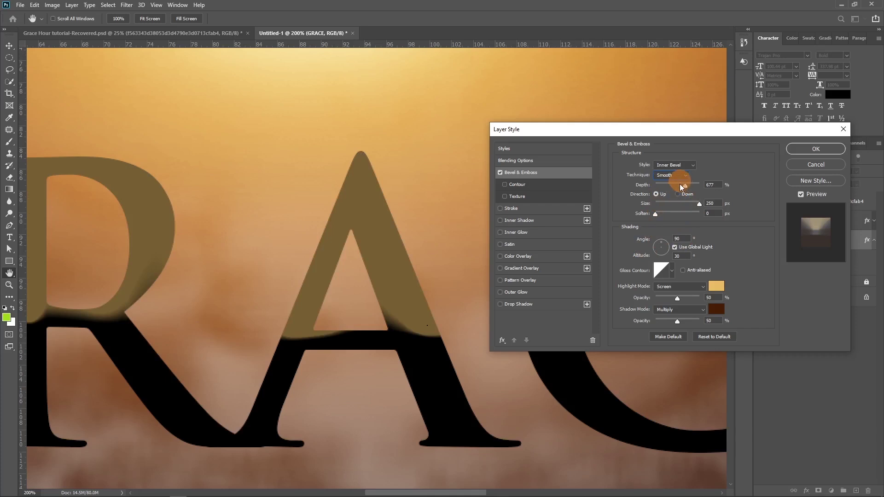
pyautogui.click(675, 215)
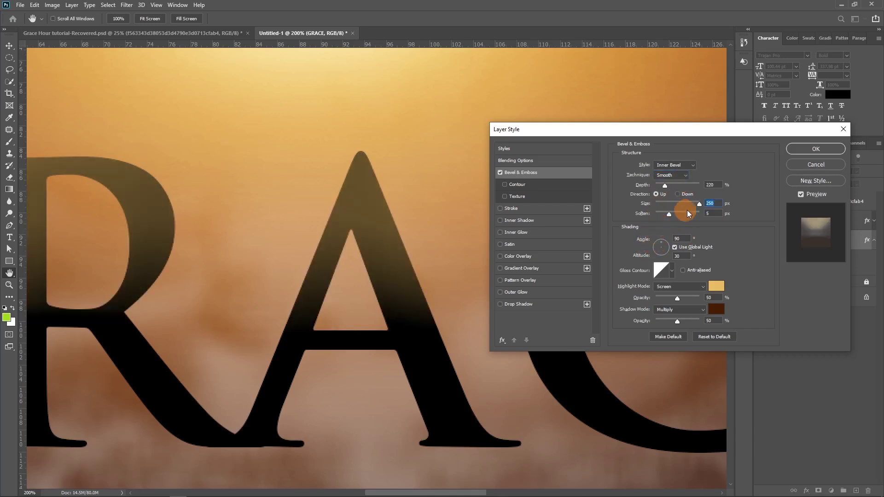
pyautogui.moveTo(700, 206); pyautogui.dragTo(676, 211)
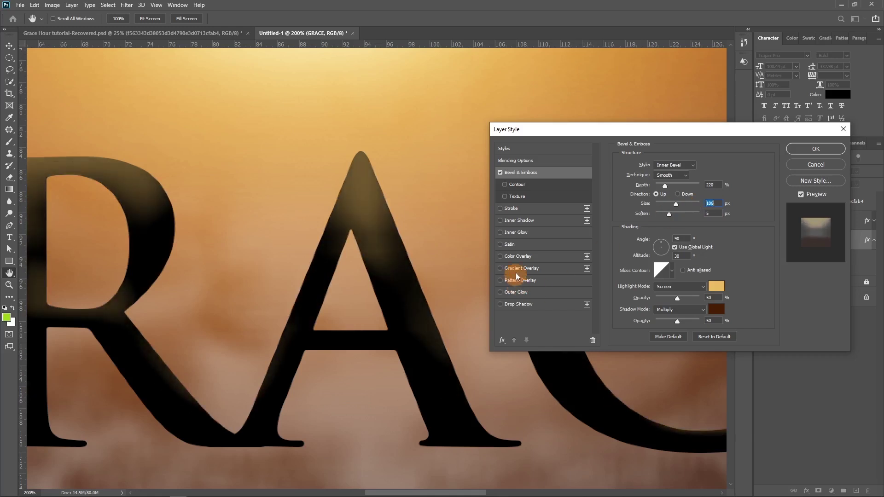
# Enable a gradient overlay on the lower GRACE text and change the gradient's orange end stop to dark brown.
pyautogui.click(518, 270)
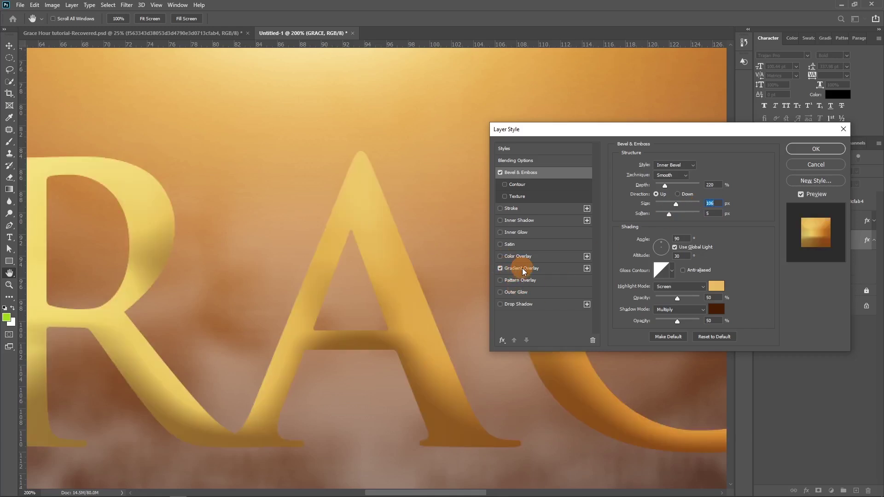
pyautogui.click(522, 268)
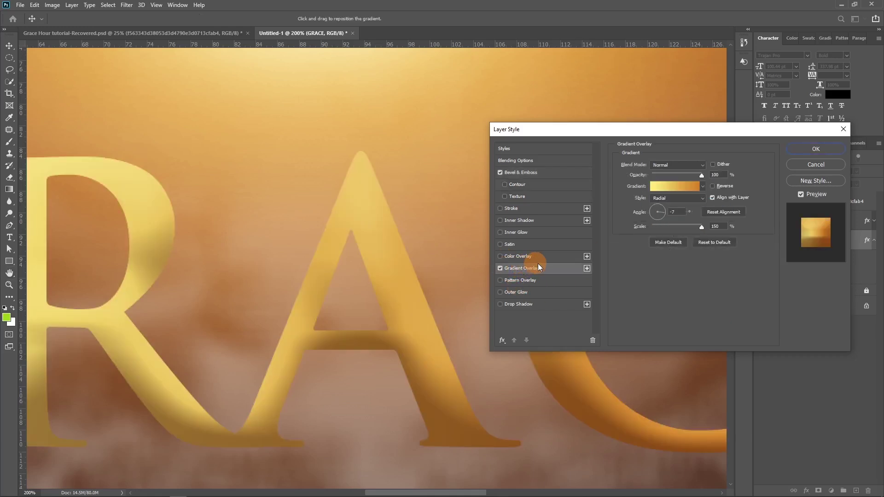
pyautogui.click(692, 187)
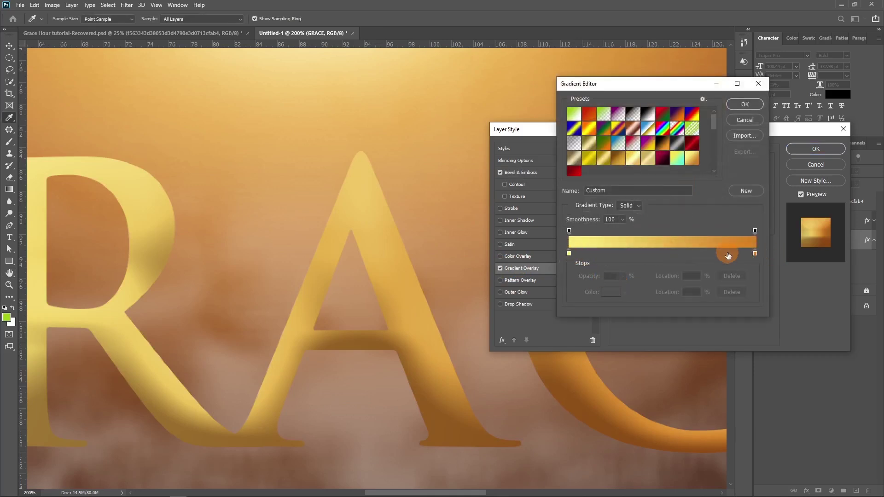
pyautogui.click(755, 253)
pyautogui.click(606, 294)
pyautogui.click(717, 244)
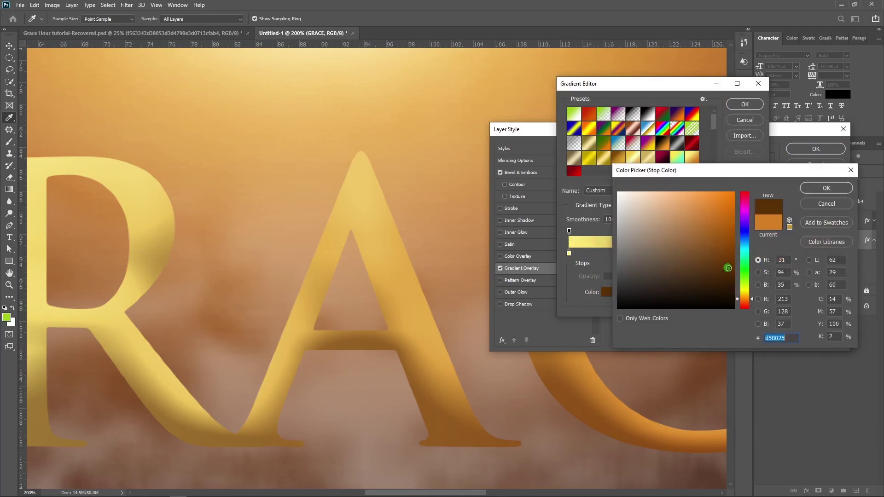
pyautogui.click(827, 188)
# Set the gradient's start stop to golden yellow ffcc31 and accept the edited gradient.
pyautogui.click(569, 253)
pyautogui.click(608, 292)
pyautogui.moveTo(695, 200); pyautogui.dragTo(708, 190)
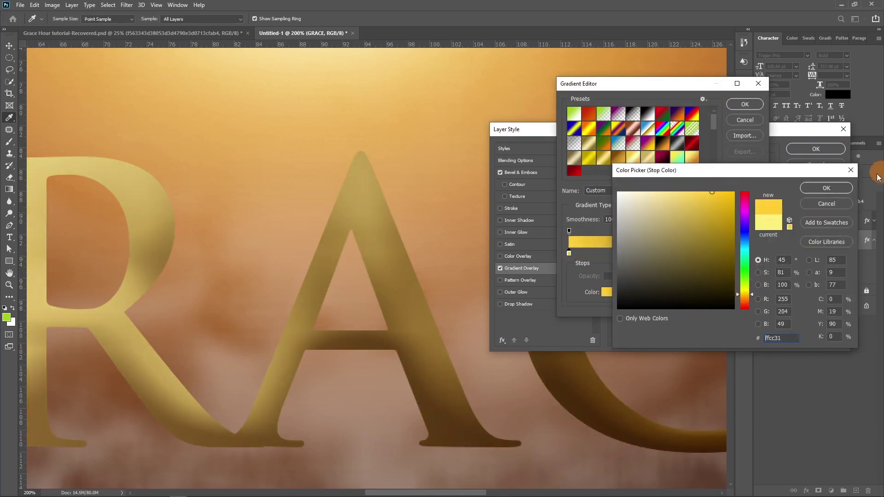
pyautogui.click(827, 188)
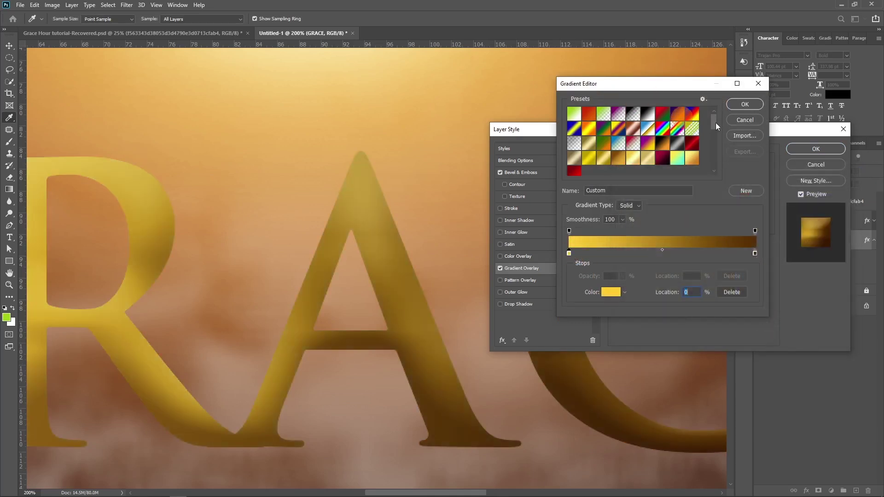
pyautogui.click(745, 104)
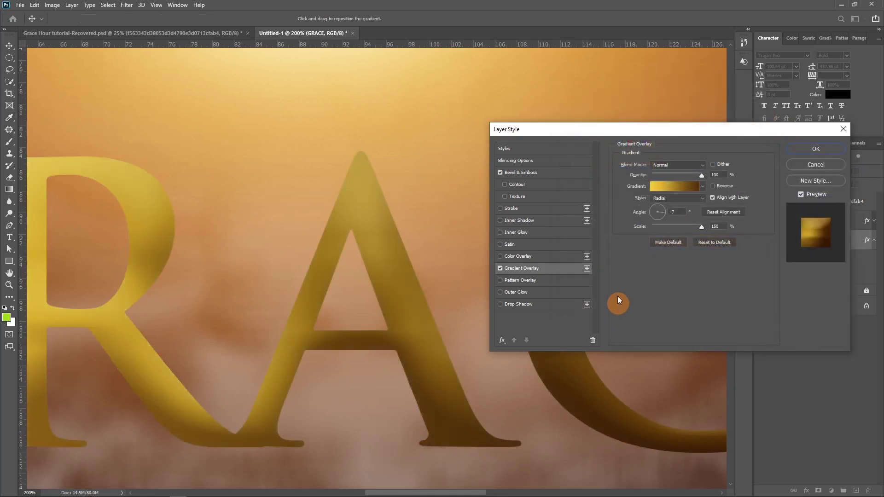
# Make the gradient overlay linear and apply the layer style to the lower GRACE text.
pyautogui.click(702, 199)
pyautogui.click(662, 207)
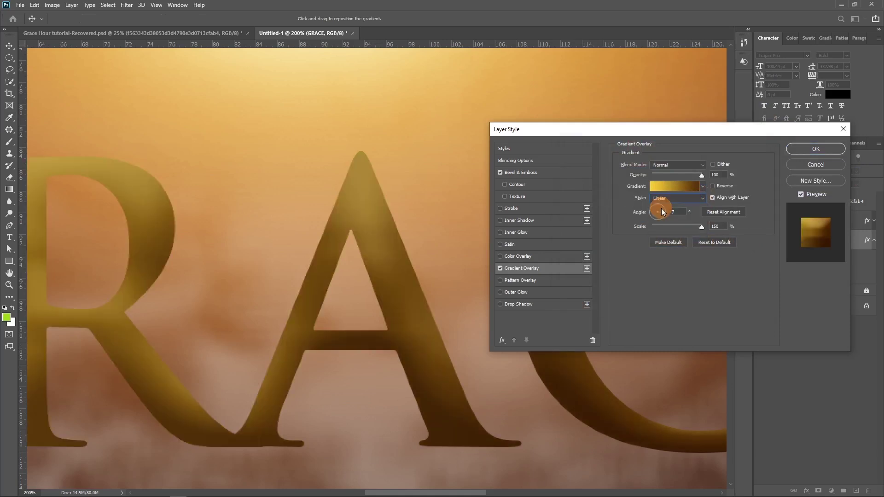
pyautogui.click(801, 153)
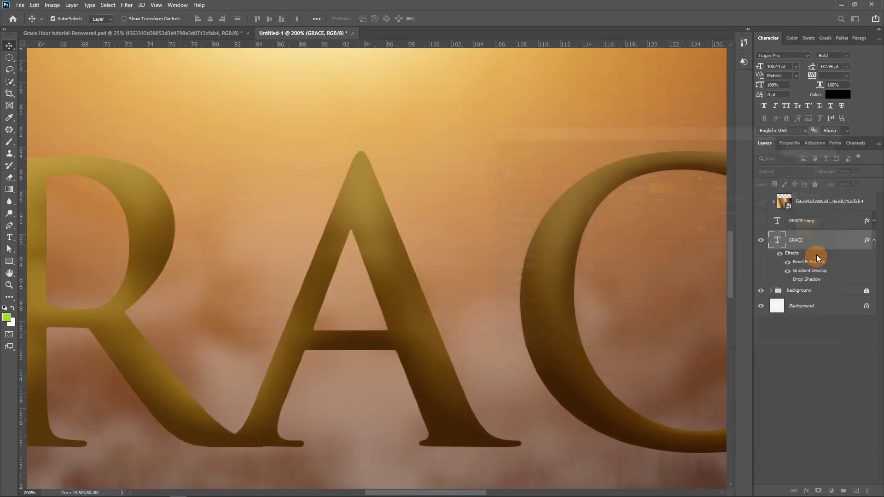
# Show the textured GRACE copy again, then duplicate the gradient GRACE layer beneath it and select the lower original.
pyautogui.click(761, 212)
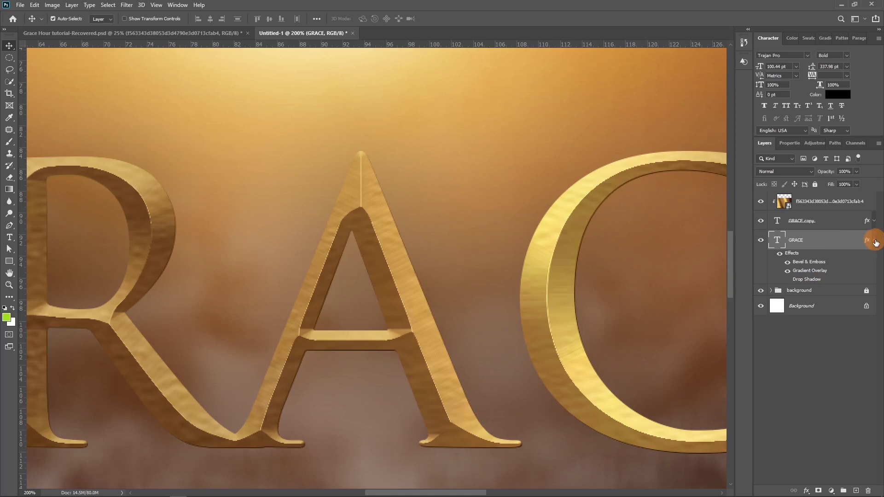
pyautogui.click(820, 253)
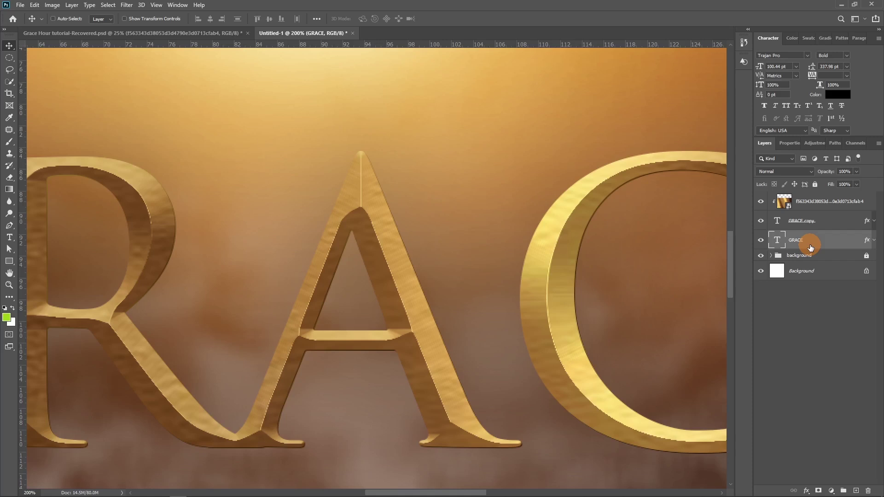
pyautogui.hotkey('ctrl', 'j')
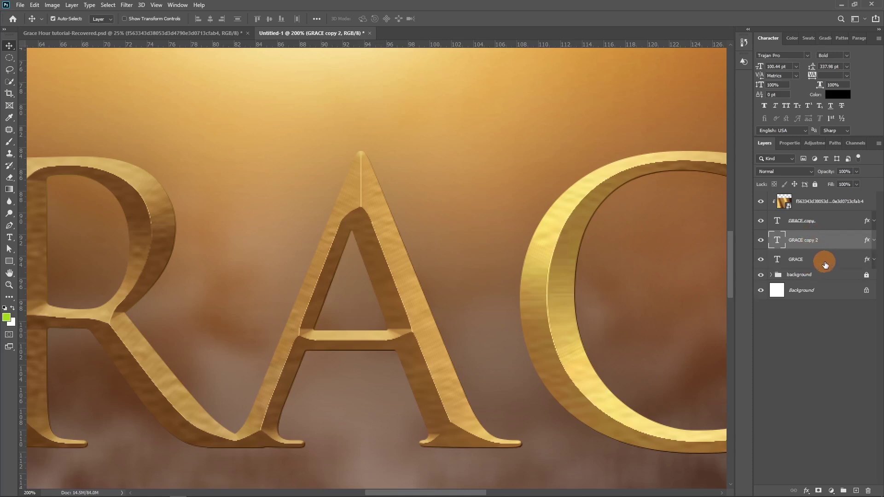
pyautogui.click(825, 262)
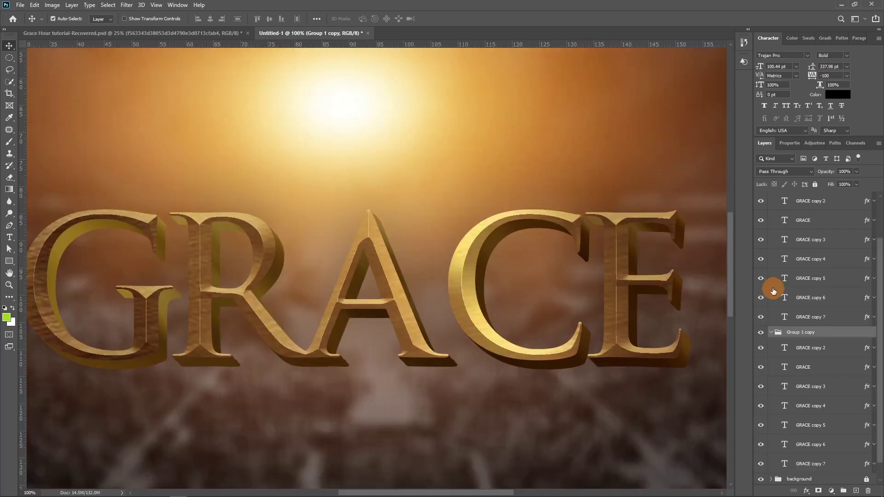
# Collapse Group 1 and Group 1 copy, and check the 3D depth of the lettering by hiding and showing the groups.
pyautogui.scroll(2, 802, 232)
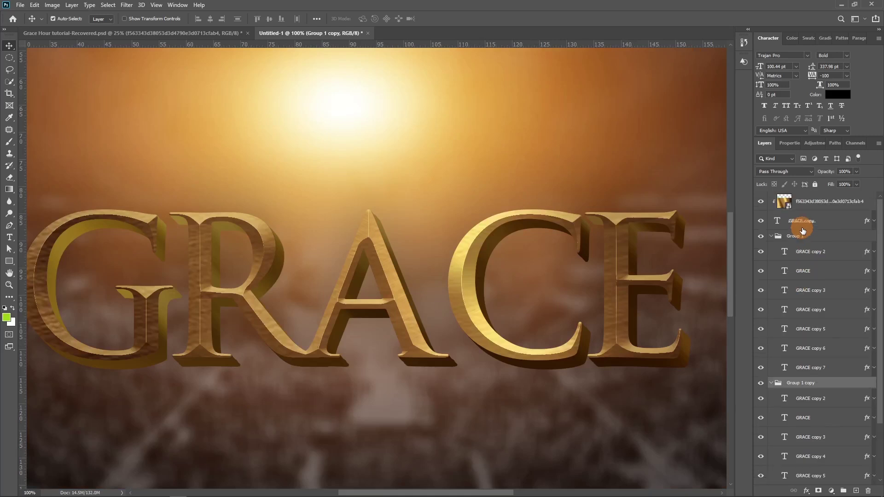
pyautogui.scroll(-3, 805, 264)
pyautogui.scroll(3, 808, 382)
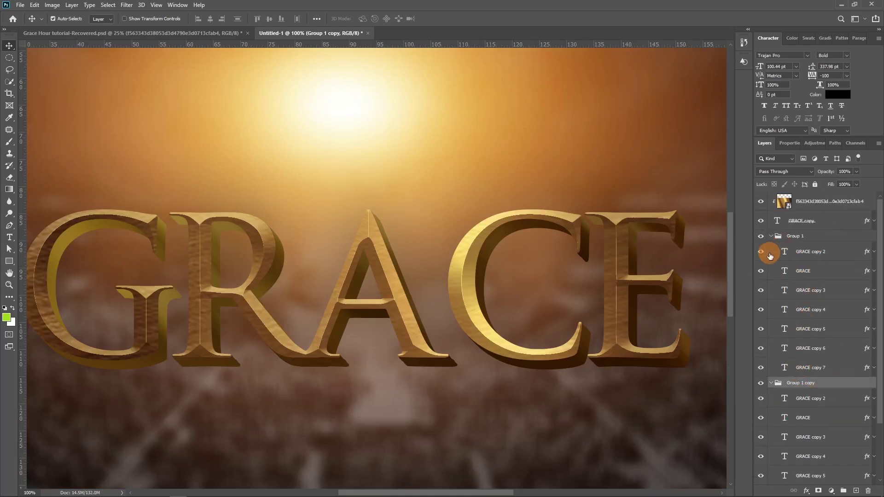
pyautogui.click(772, 237)
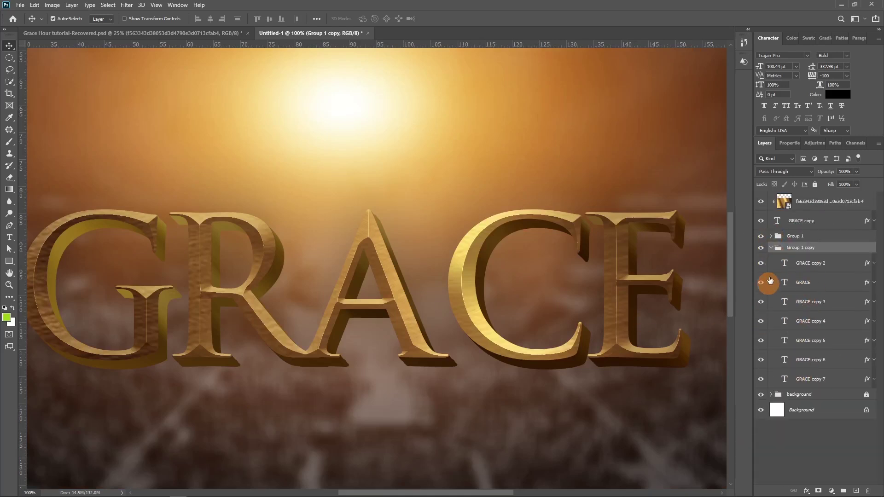
pyautogui.click(771, 248)
pyautogui.click(760, 247)
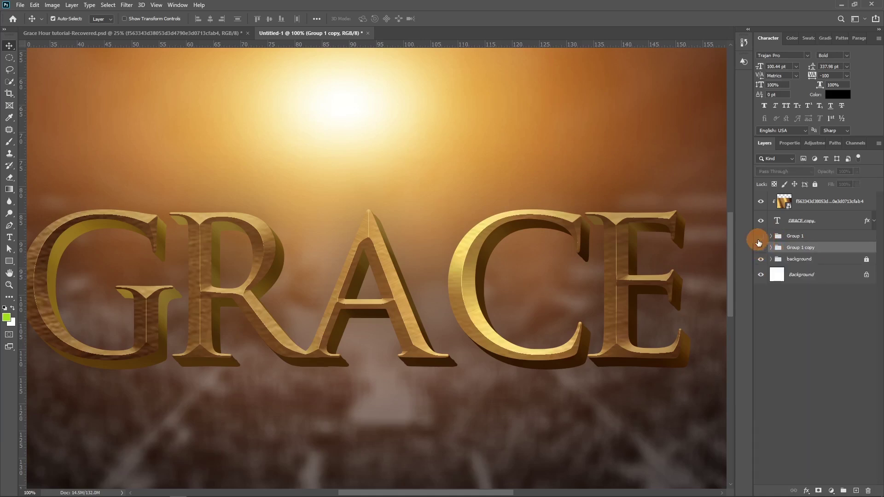
pyautogui.click(761, 248)
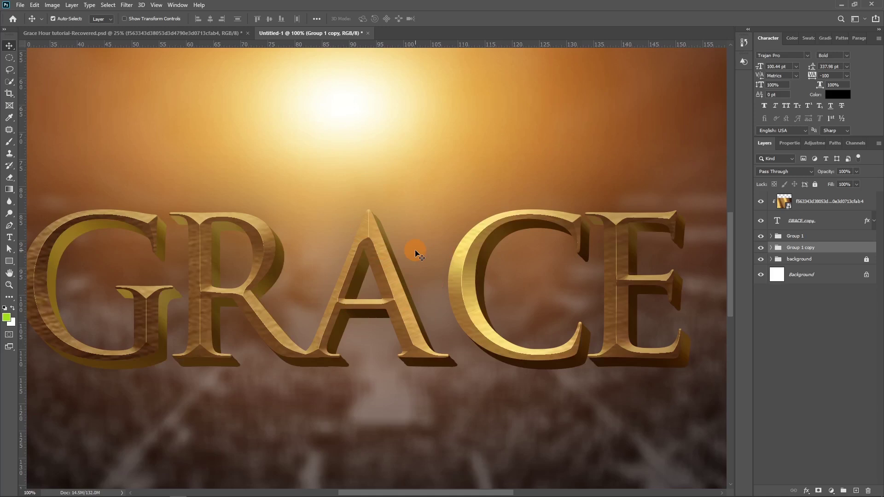
# Add the text "Hour" as a new layer below the GRACE lettering and set its font to Hertine.
pyautogui.press('t')
pyautogui.scroll(-2, 415, 258)
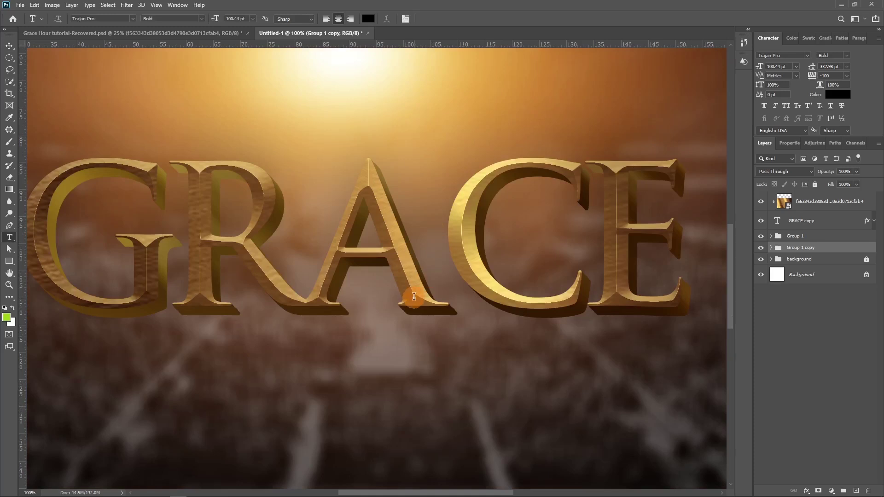
pyautogui.click(357, 331)
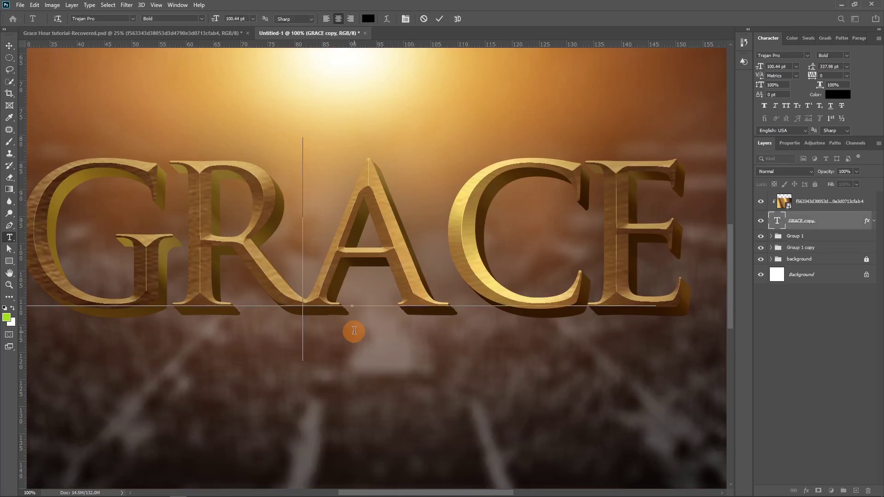
pyautogui.click(424, 18)
pyautogui.click(345, 396)
pyautogui.write('Hour')
pyautogui.hotkey('ctrl', 'Return')
pyautogui.click(784, 58)
pyautogui.write('Hertine')
pyautogui.press('Return')
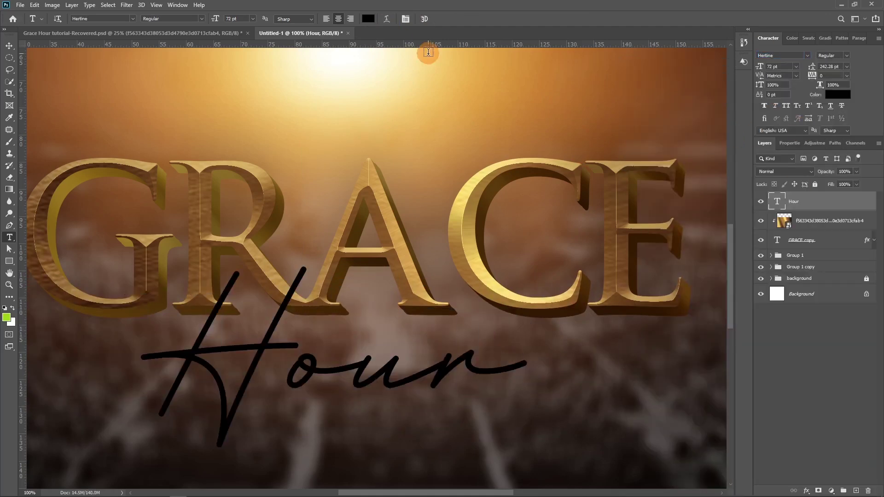
# Colour the Hour text white (ffffff) and move it up so it overlaps the bottom of the GRACE lettering.
pyautogui.click(838, 95)
pyautogui.click(635, 209)
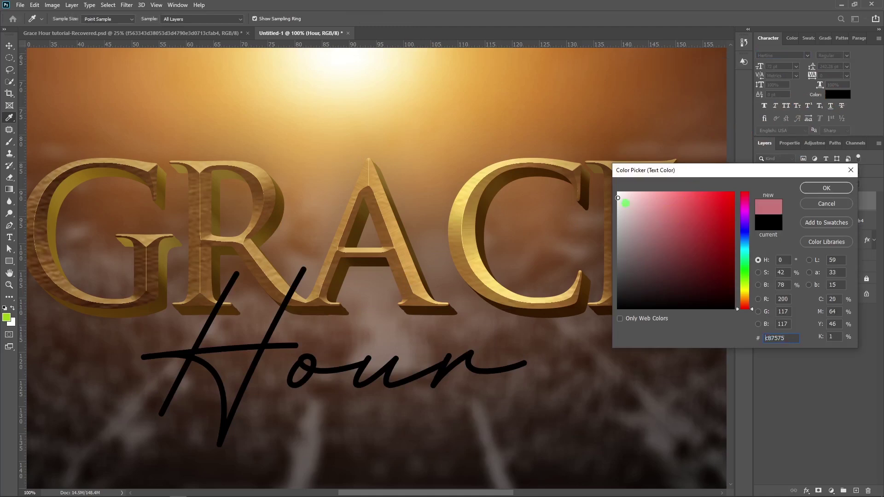
pyautogui.write('ffffff')
pyautogui.click(828, 188)
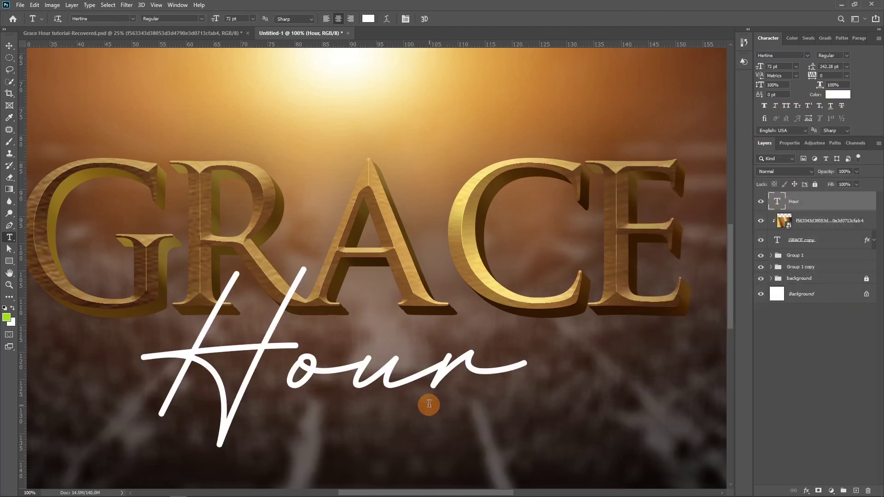
pyautogui.press('v')
pyautogui.moveTo(440, 388); pyautogui.dragTo(469, 361)
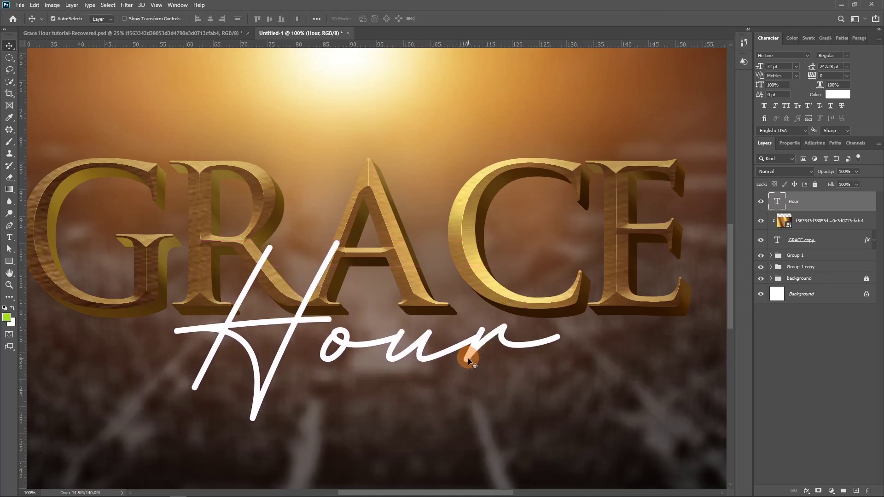
# Place the guy image centred on the flyer and move its layer beneath Group 1 copy, behind the title lettering.
pyautogui.hotkey('ctrl', '-')
pyautogui.hotkey('ctrl', '-')
pyautogui.hotkey('ctrl', '-')
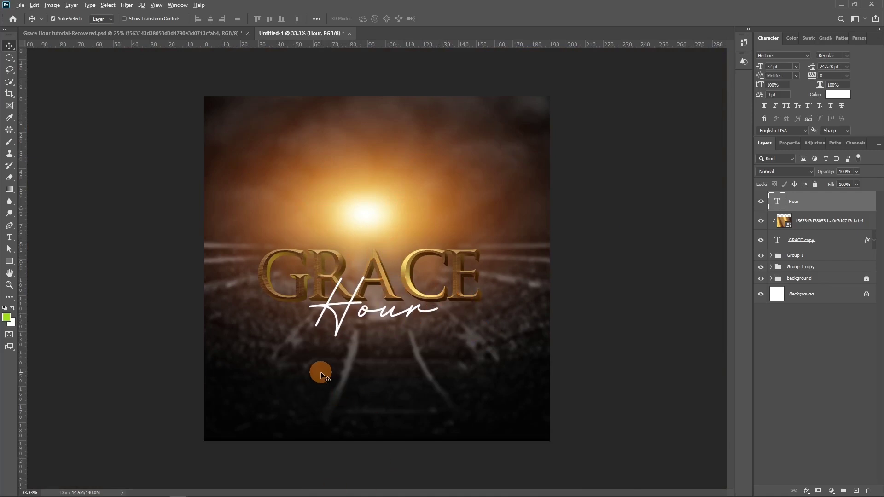
pyautogui.moveTo(321, 375); pyautogui.dragTo(321, 376)
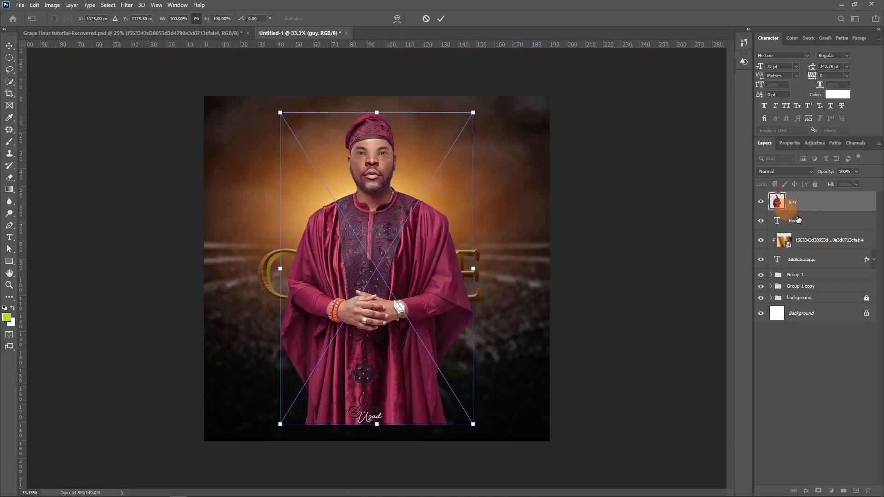
pyautogui.moveTo(823, 202); pyautogui.dragTo(812, 291)
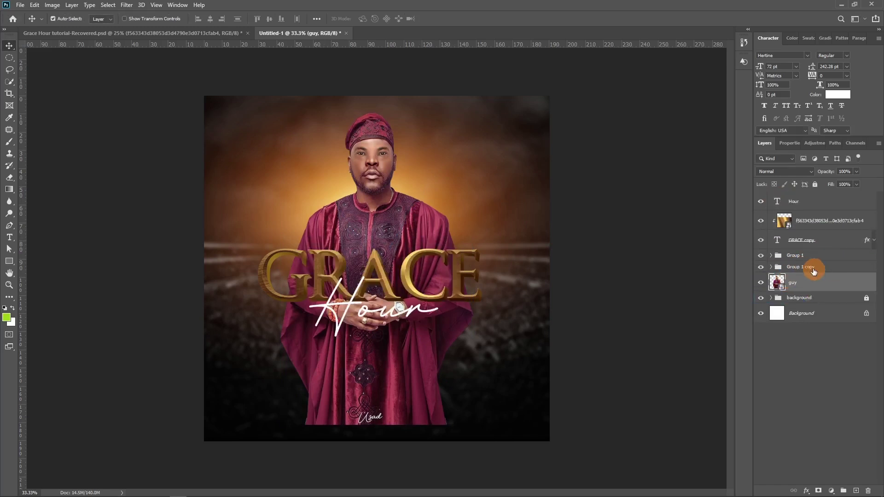
# Group all the GRACE and Hour layers as "title", collapse the group, and lower the title over the man's hands.
pyautogui.click(812, 271)
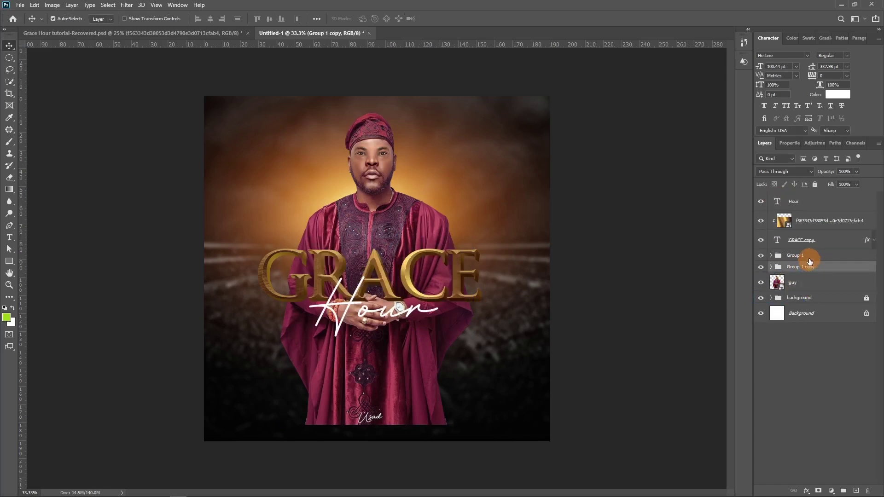
pyautogui.keyDown('shift'); pyautogui.click(806, 210); pyautogui.keyUp('shift')
pyautogui.hotkey('ctrl', 'g')
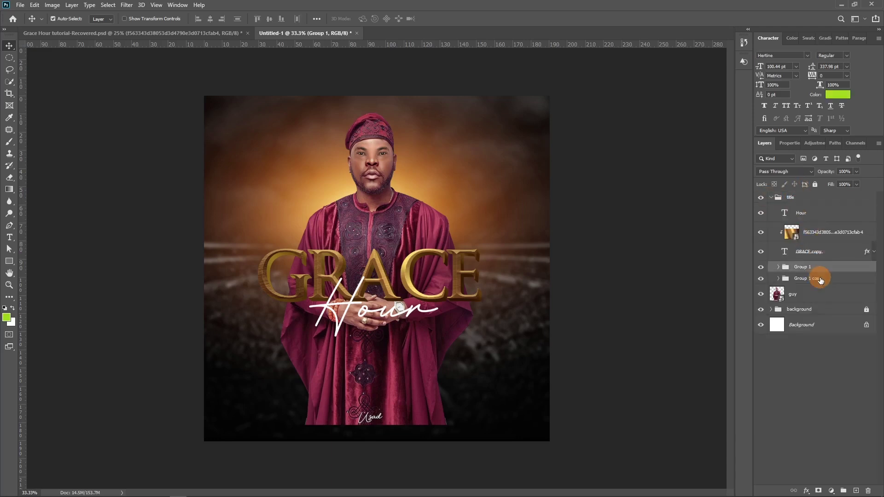
pyautogui.click(771, 197)
pyautogui.moveTo(501, 260); pyautogui.dragTo(502, 303)
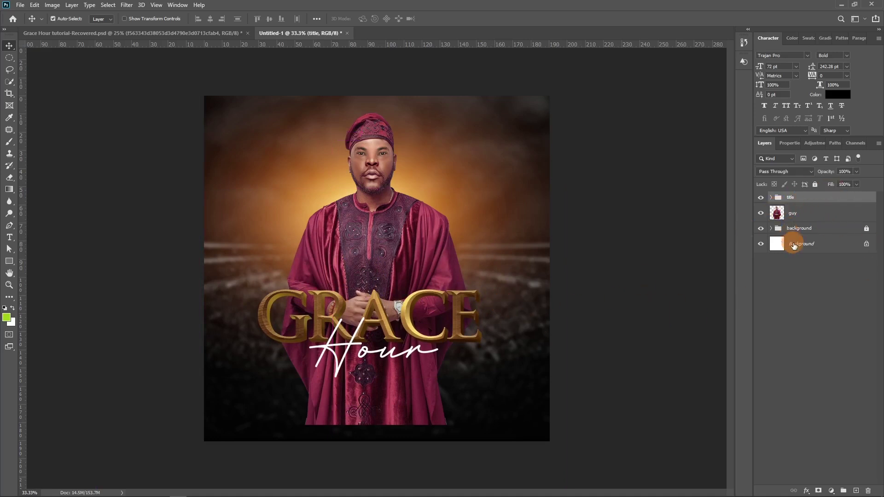
# Add a layer mask to the guy layer and fade out his lower body with a black 1300 px brush at 39% opacity.
pyautogui.press('ctrl')
pyautogui.hotkey('alt', '[')
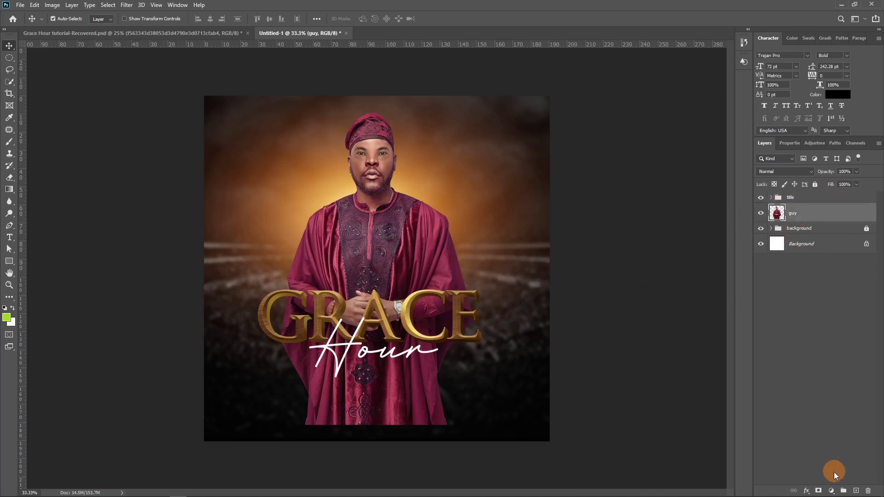
pyautogui.click(818, 491)
pyautogui.press('b')
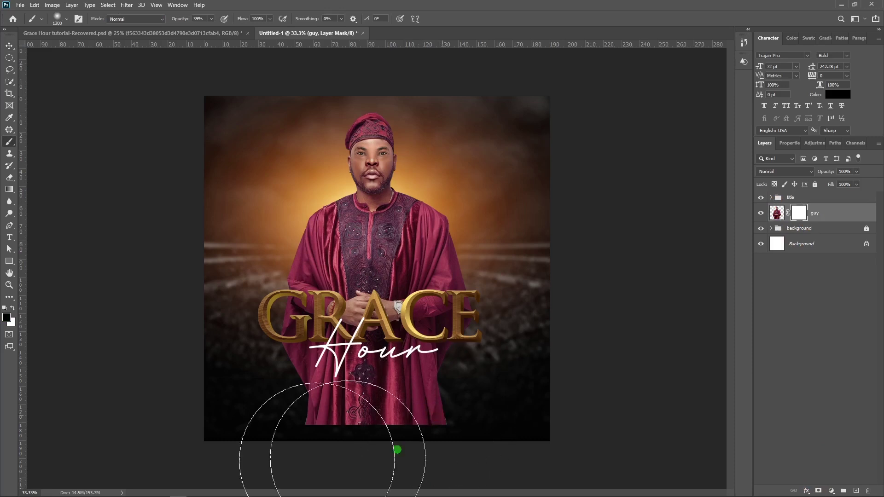
pyautogui.moveTo(322, 430)
pyautogui.mouseDown()
pyautogui.moveTo(197, 448)
pyautogui.moveTo(438, 404)
pyautogui.mouseUp()
pyautogui.moveTo(292, 405); pyautogui.dragTo(294, 406)
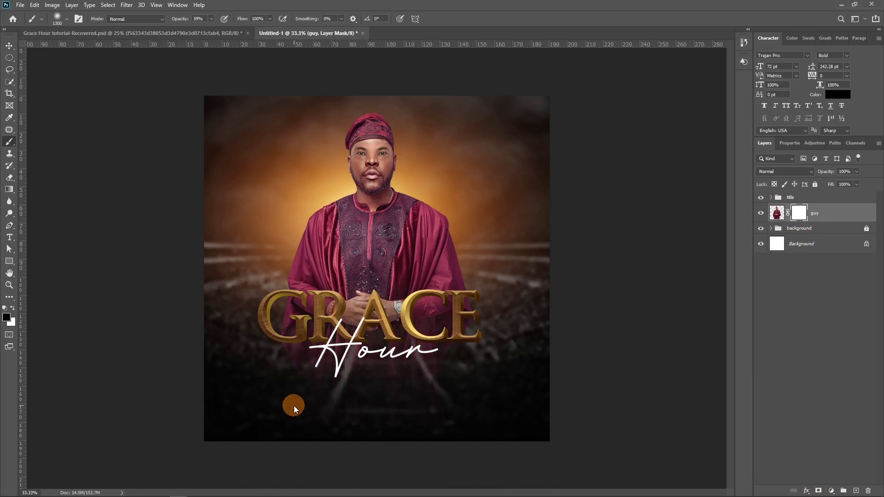
# Add a new layer above guy, paint soft black shading over the flyer's lower part, and compare with it hidden and shown.
pyautogui.click(857, 491)
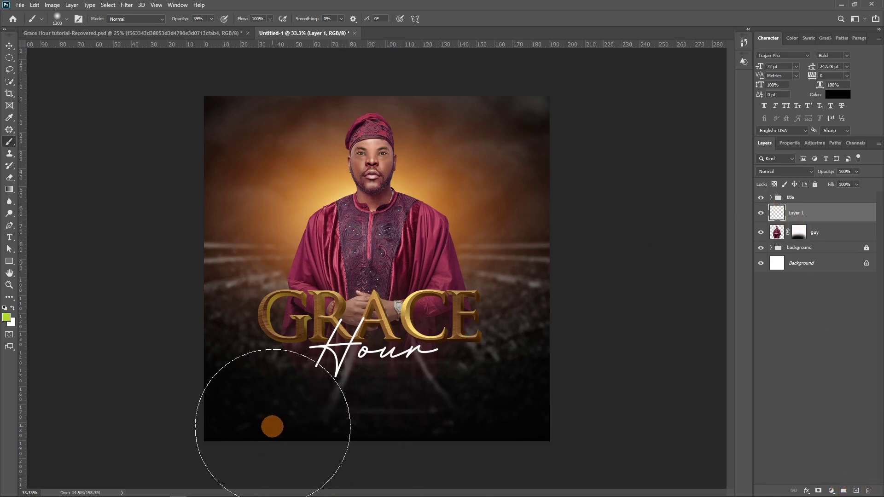
pyautogui.keyDown('alt'); pyautogui.click(267, 414); pyautogui.keyUp('alt')
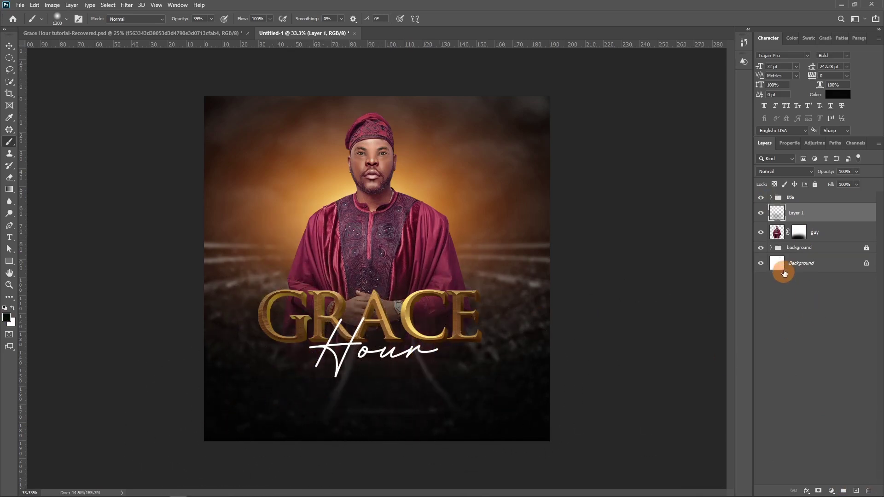
pyautogui.click(762, 216)
pyautogui.click(762, 216)
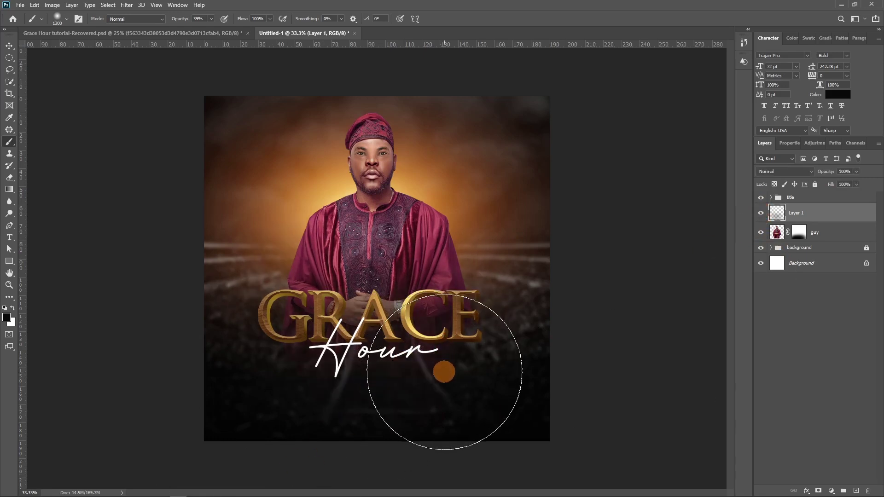
# Deepen the black shading behind the title with an 800 px brush at 16% opacity, and compare with the layer hidden and shown.
pyautogui.hotkey('ctrl', '+')
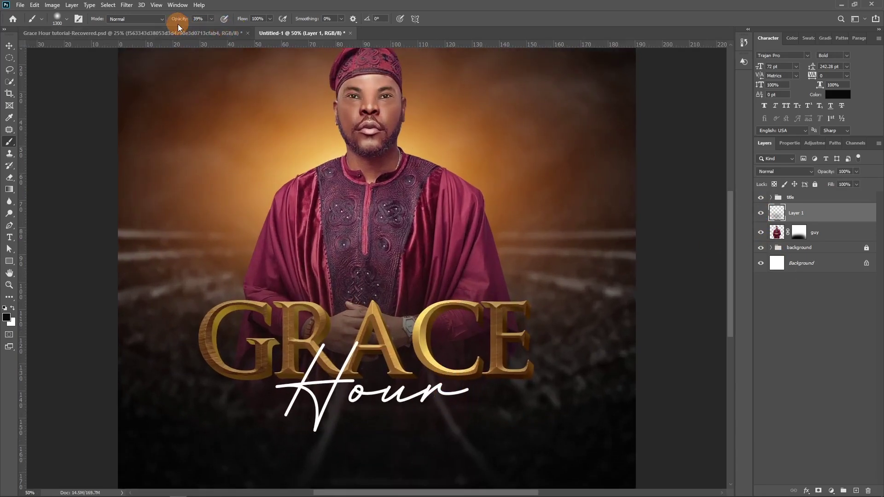
pyautogui.moveTo(178, 26); pyautogui.dragTo(169, 23)
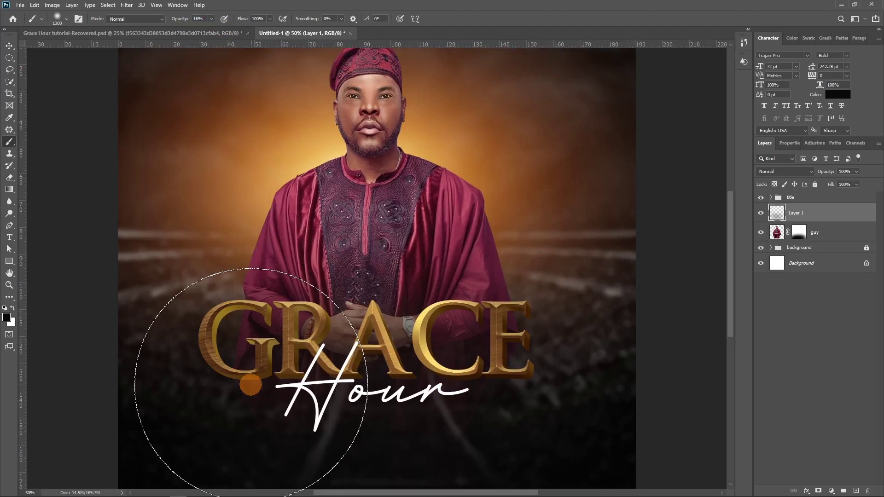
pyautogui.press('[')
pyautogui.press('[')
pyautogui.press('[')
pyautogui.press('[')
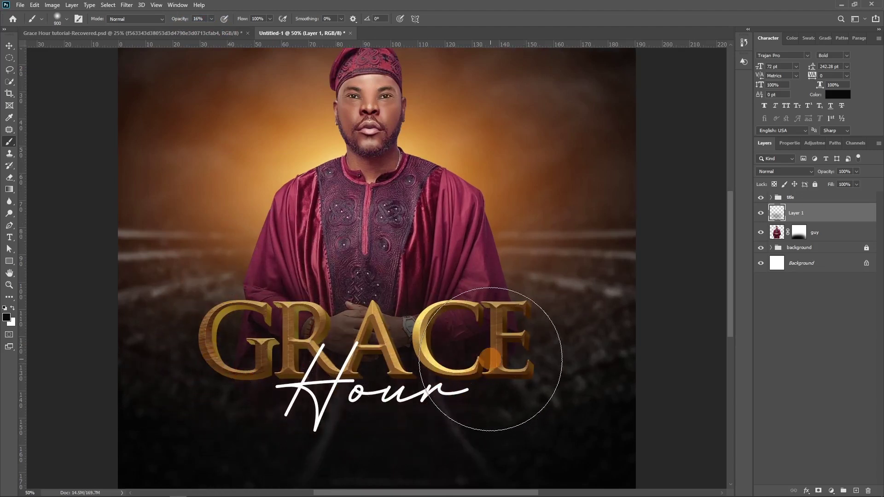
pyautogui.press('[')
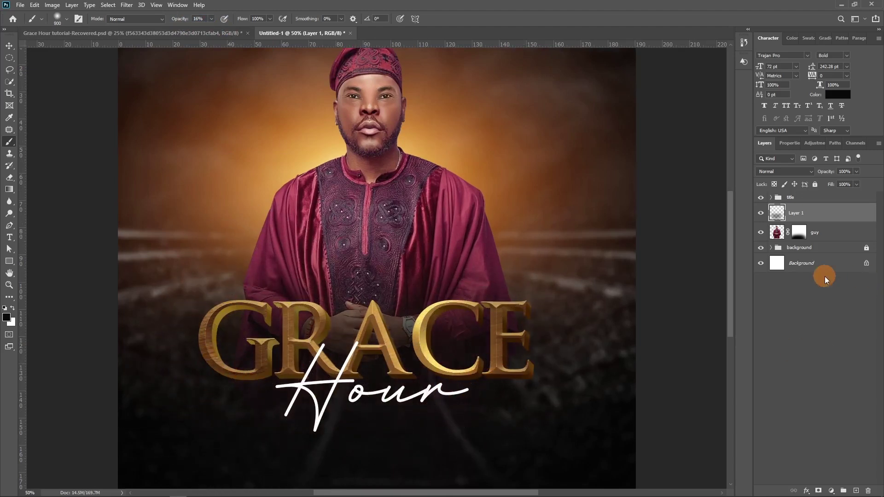
pyautogui.click(763, 215)
pyautogui.click(763, 216)
pyautogui.hotkey('ctrl', '-')
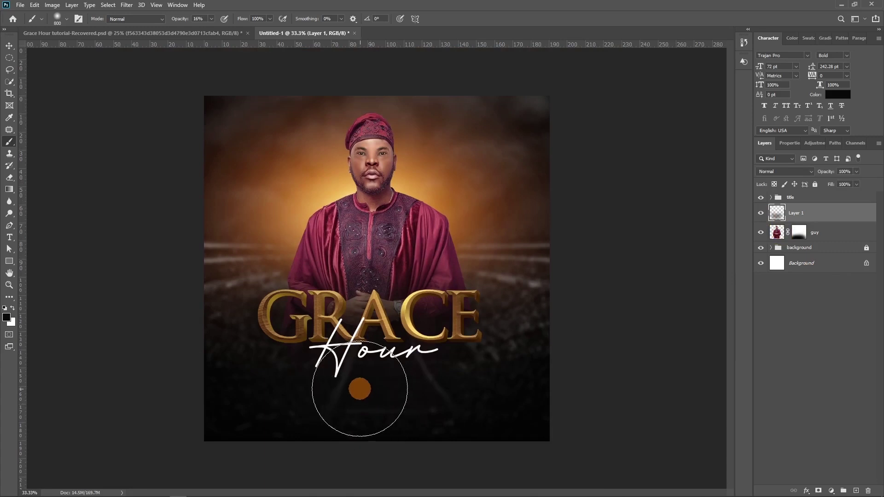
# Draw a 434 px circle with the Ellipse tool beside the man's head, over the upper right of the flyer.
pyautogui.press('v')
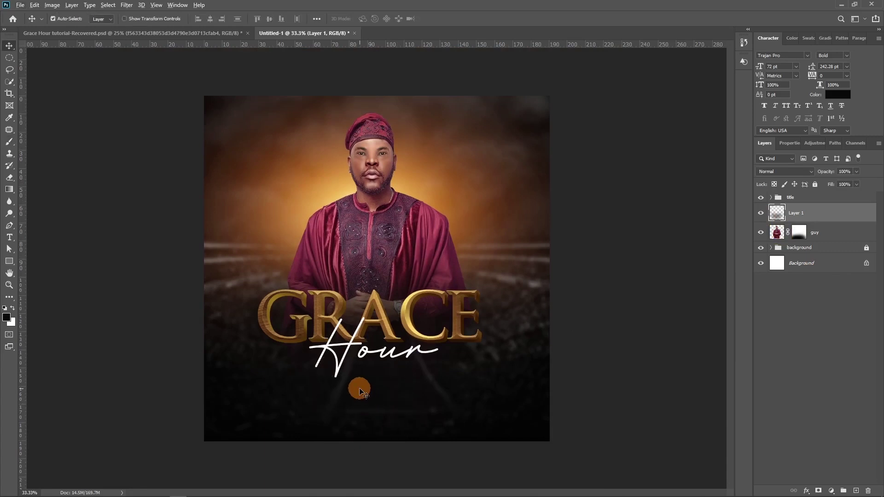
pyautogui.press('u')
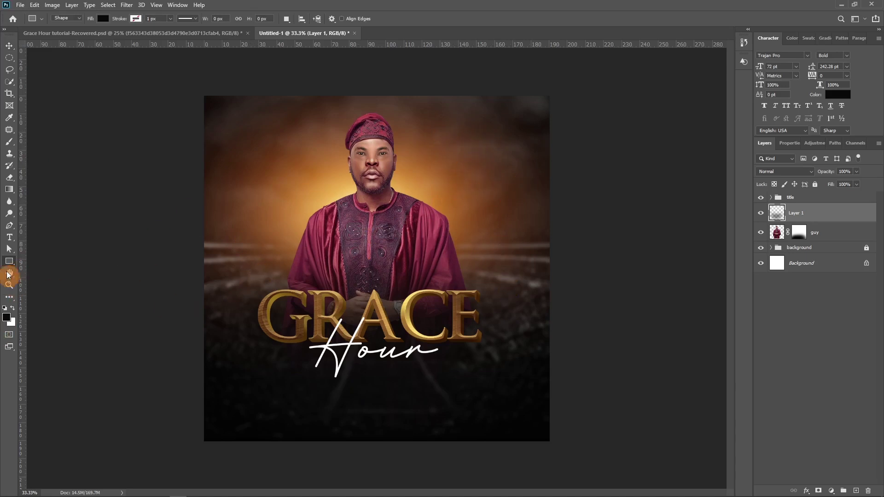
pyautogui.moveTo(10, 267); pyautogui.dragTo(38, 281)
pyautogui.moveTo(454, 148); pyautogui.dragTo(519, 239)
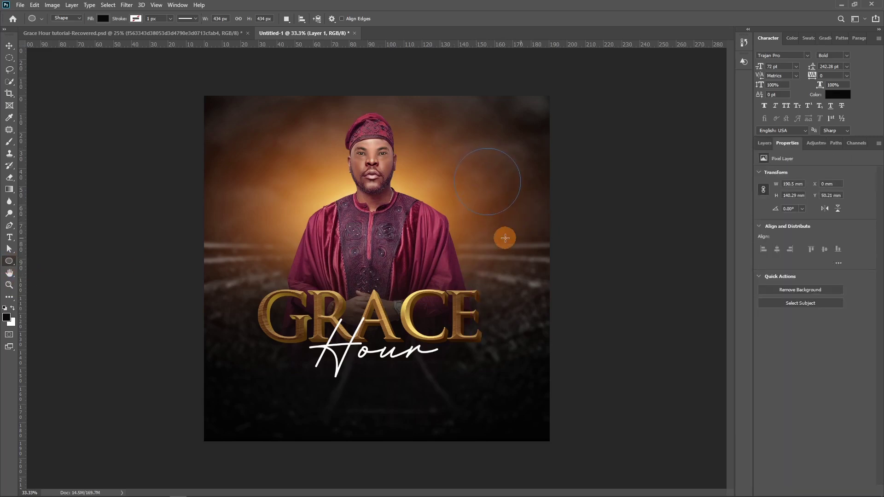
pyautogui.click(764, 144)
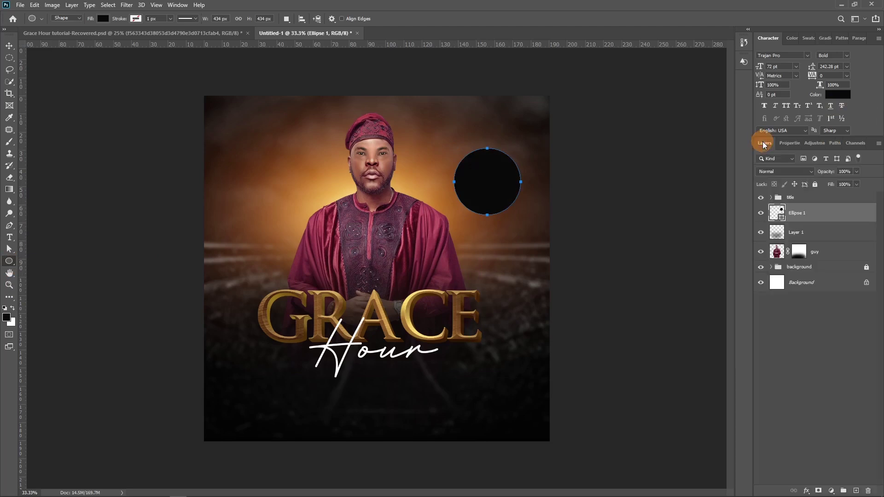
# Fill the circle with bright yellow (ffd254), starting from a gold tone sampled from the GRACE lettering.
pyautogui.doubleClick(782, 218)
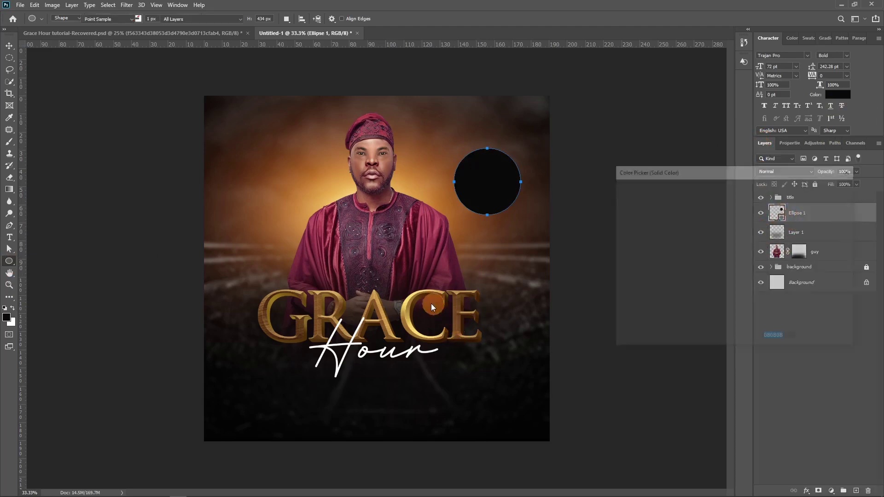
pyautogui.click(408, 305)
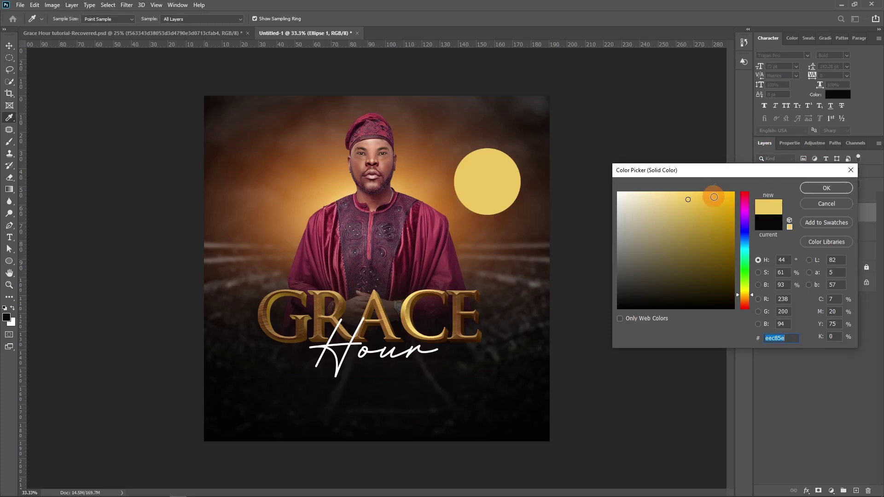
pyautogui.moveTo(707, 197); pyautogui.dragTo(702, 194)
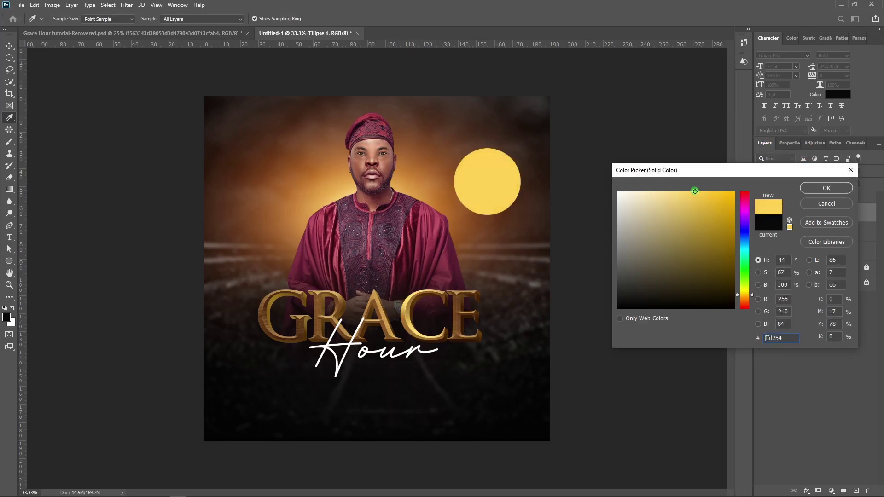
pyautogui.click(828, 188)
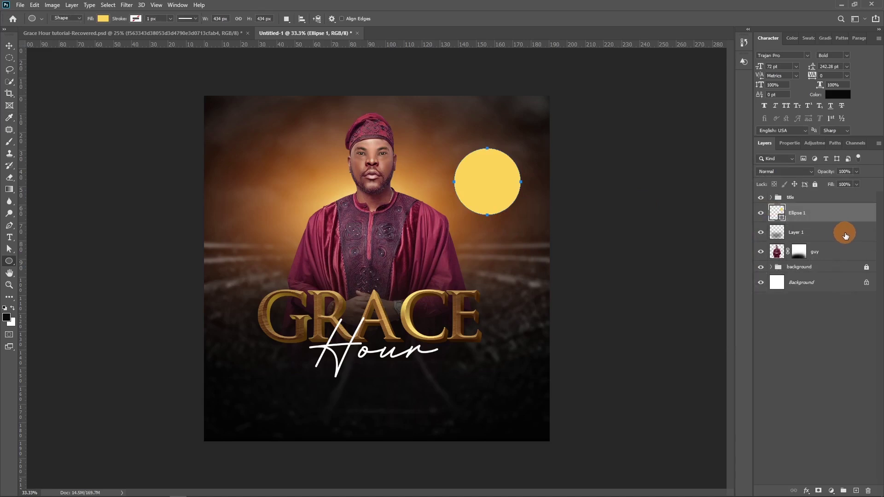
# Duplicate the yellow circle and enlarge the lower original evenly about its centre to about 115%.
pyautogui.hotkey('ctrl', 'j')
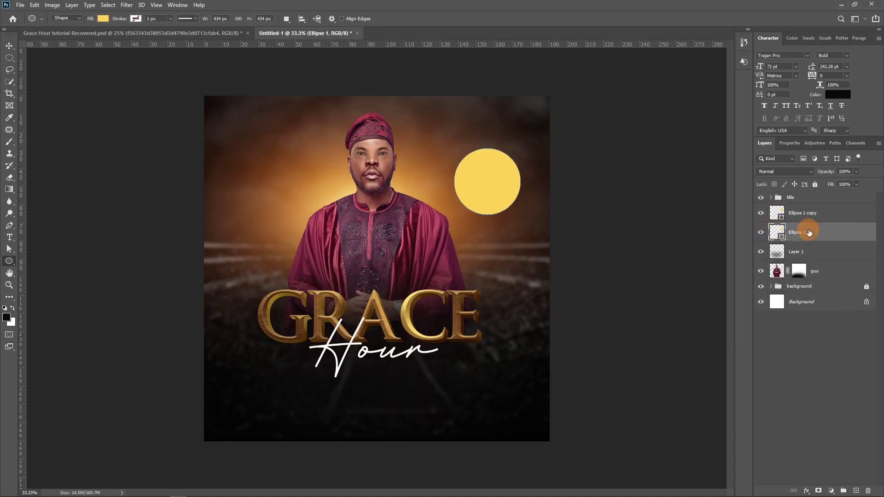
pyautogui.hotkey('ctrl', 't')
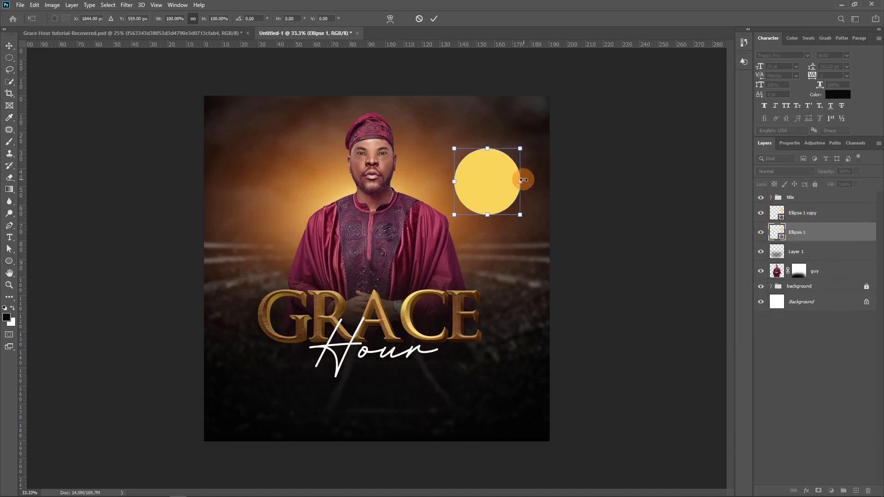
pyautogui.moveTo(527, 181); pyautogui.dragTo(528, 181)
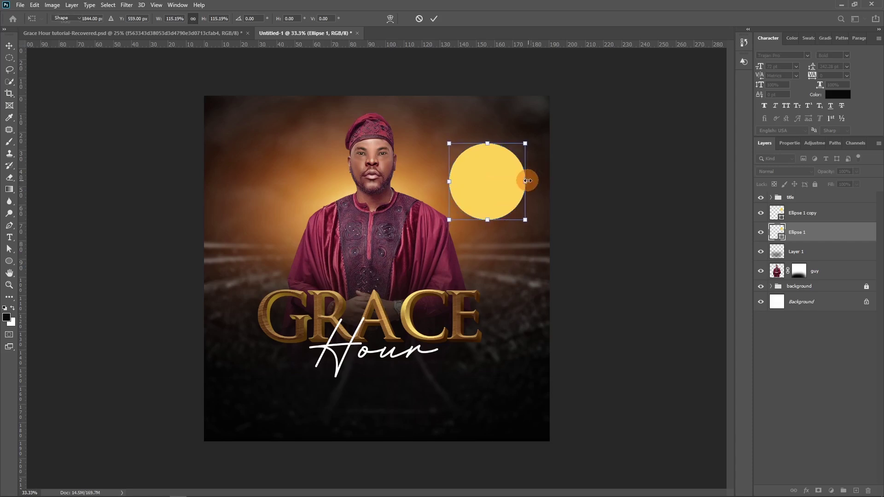
pyautogui.press('Return')
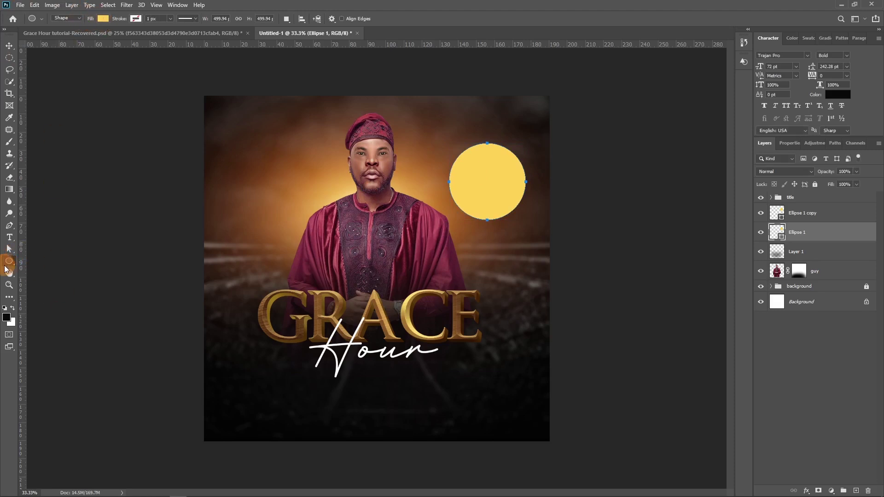
# Turn the larger circle into an outline ring with no fill and a 5 px white stroke.
pyautogui.click(103, 19)
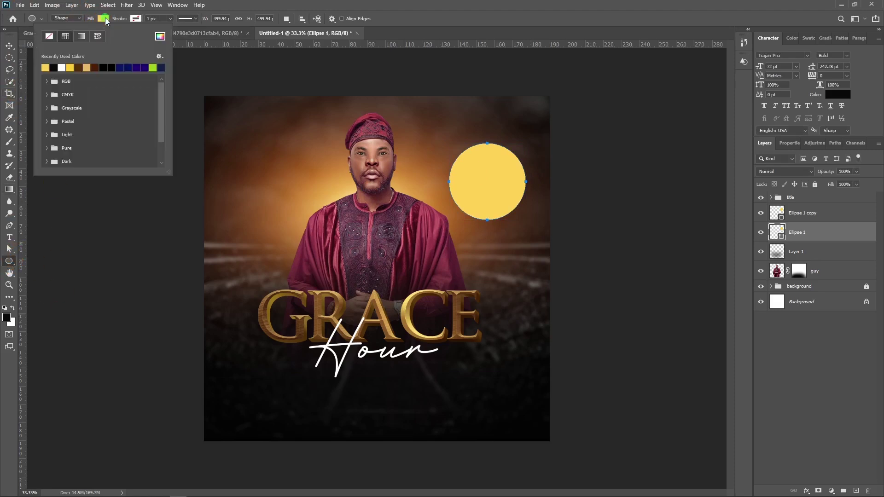
pyautogui.click(50, 37)
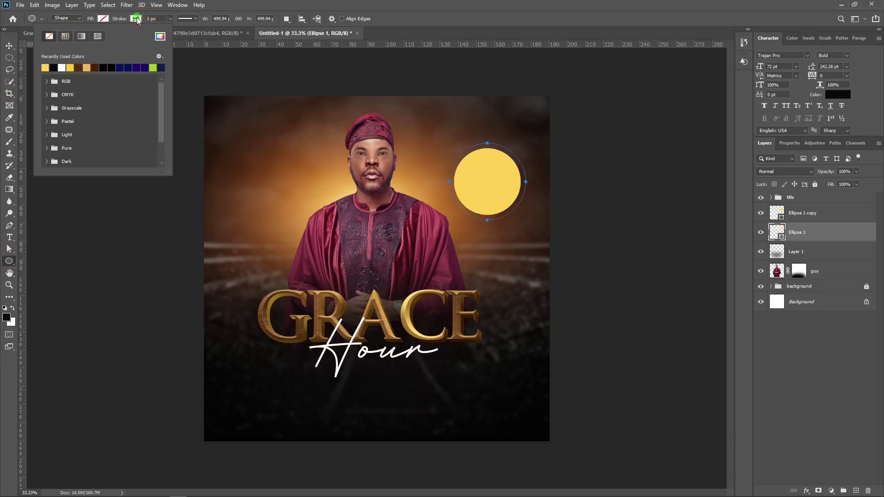
pyautogui.click(136, 18)
pyautogui.click(79, 66)
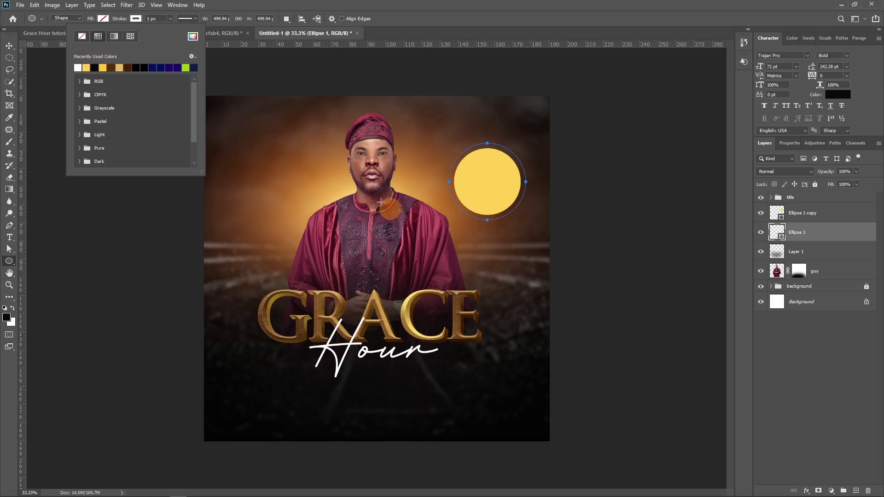
pyautogui.click(150, 19)
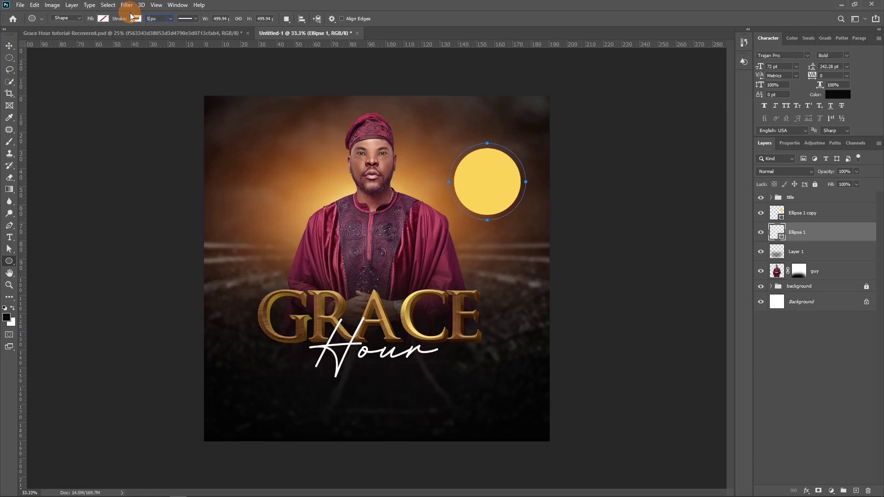
pyautogui.click(9, 45)
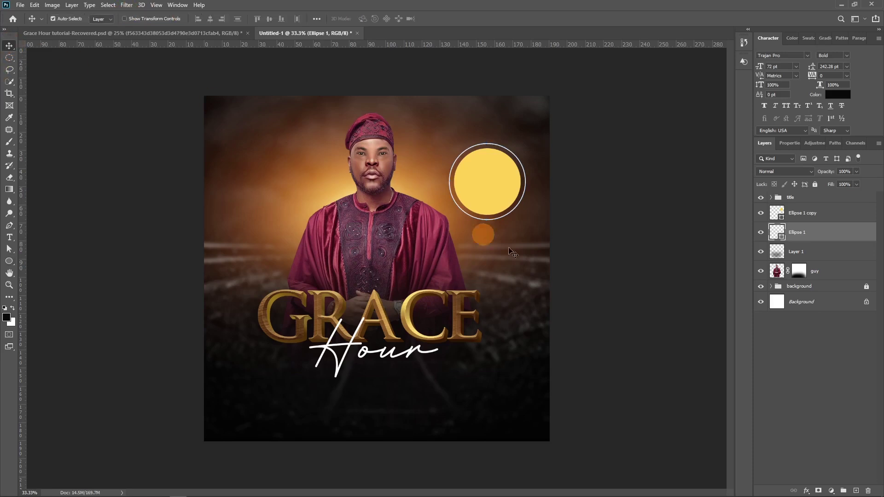
# Convert the white ring layer Ellipse 1 to a smart object and add a layer mask to it.
pyautogui.rightClick(838, 234)
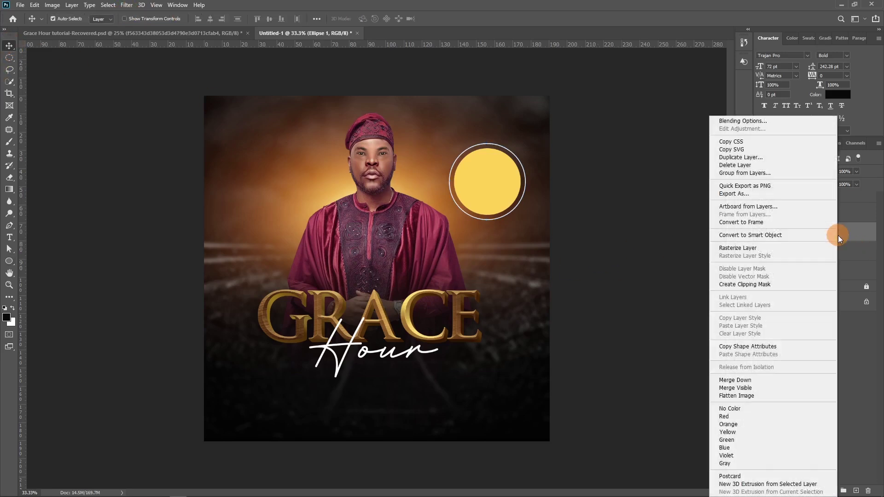
pyautogui.click(756, 235)
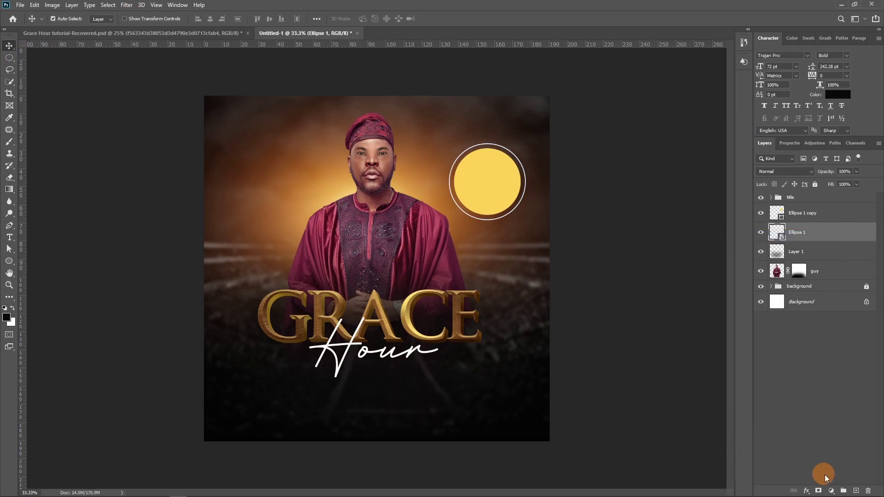
pyautogui.click(818, 491)
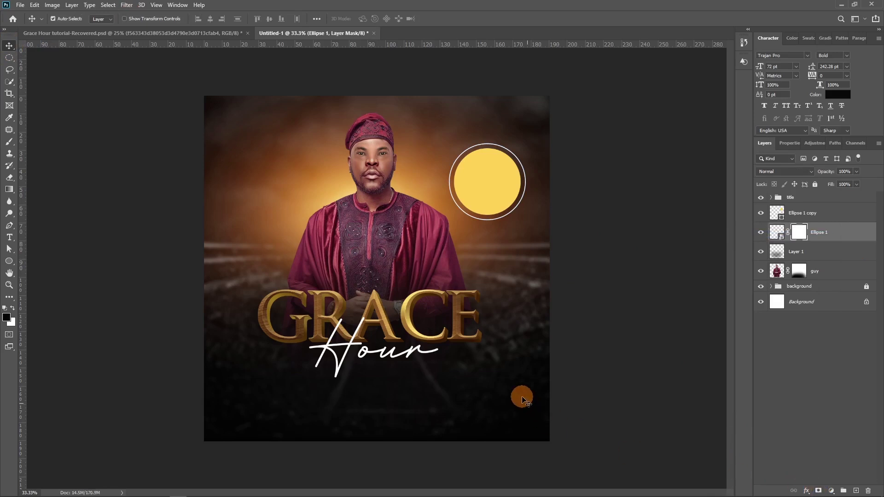
# Mask out the ring's middle band by painting black at 100% brush opacity inside a wide rectangular selection, then deselect.
pyautogui.press('m')
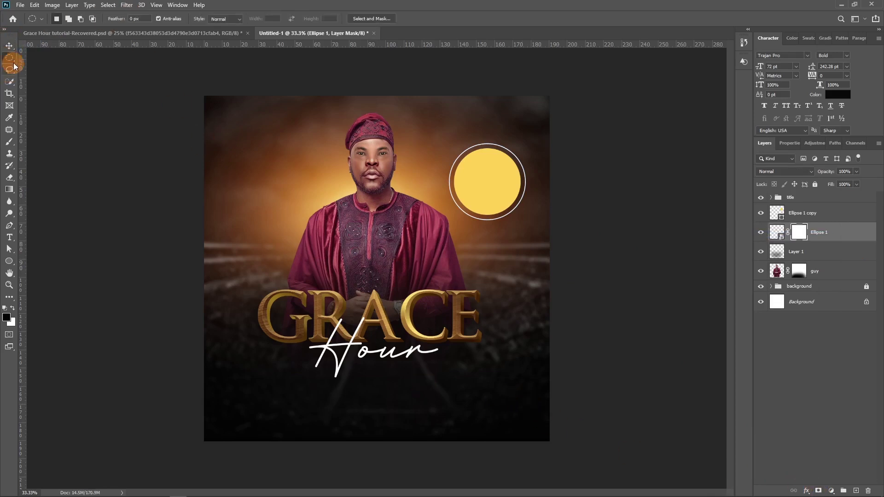
pyautogui.moveTo(10, 58); pyautogui.dragTo(46, 58)
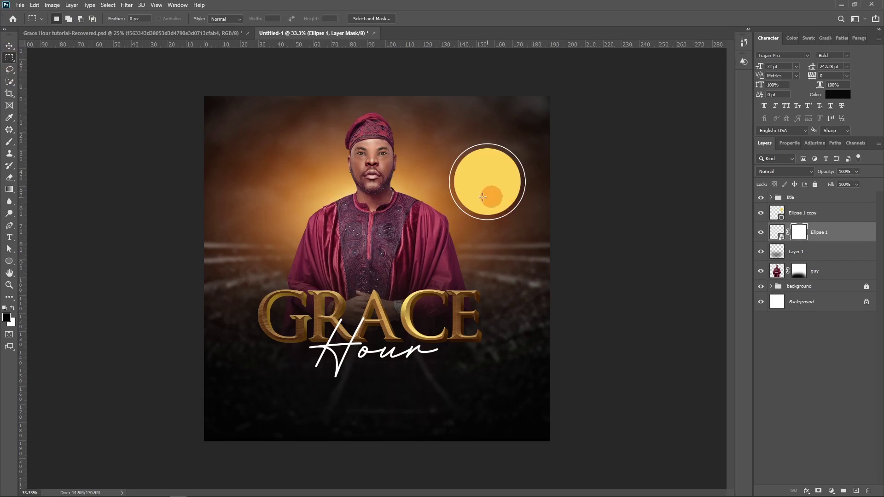
pyautogui.moveTo(440, 164); pyautogui.dragTo(540, 200)
pyautogui.press('b')
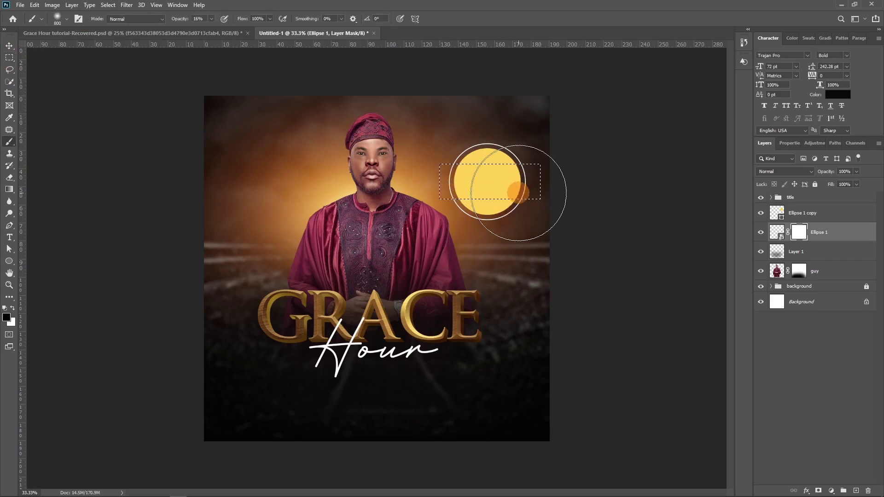
pyautogui.click(454, 180)
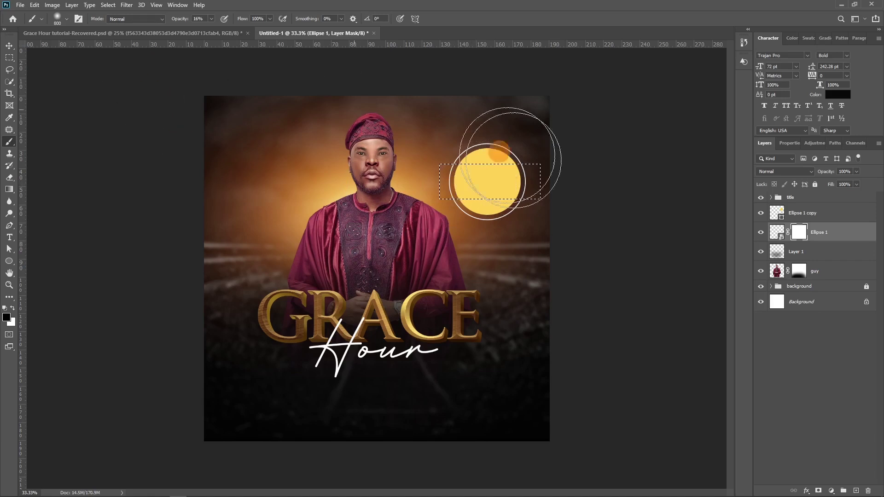
pyautogui.moveTo(178, 19); pyautogui.dragTo(273, 27)
pyautogui.moveTo(567, 184); pyautogui.dragTo(569, 206)
pyautogui.hotkey('ctrl', 'd')
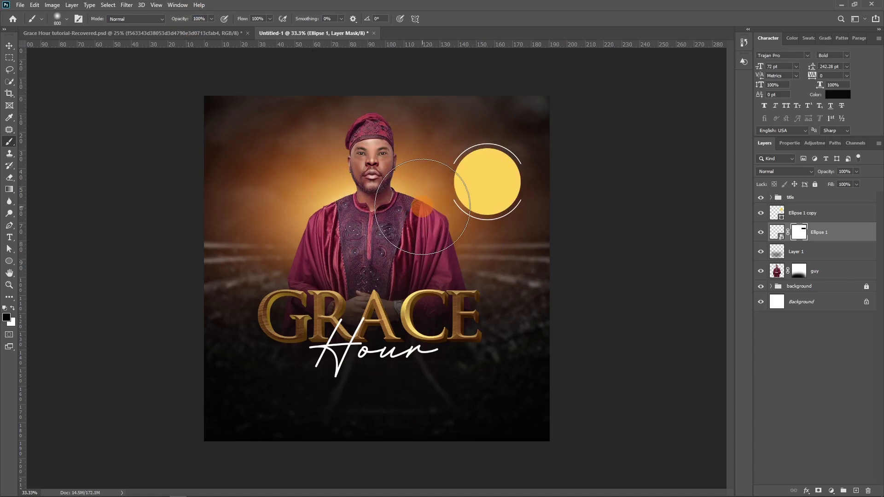
# Duplicate the yellow circle together with its masked ring and place the copy below the original badge.
pyautogui.press('v')
pyautogui.click(760, 303)
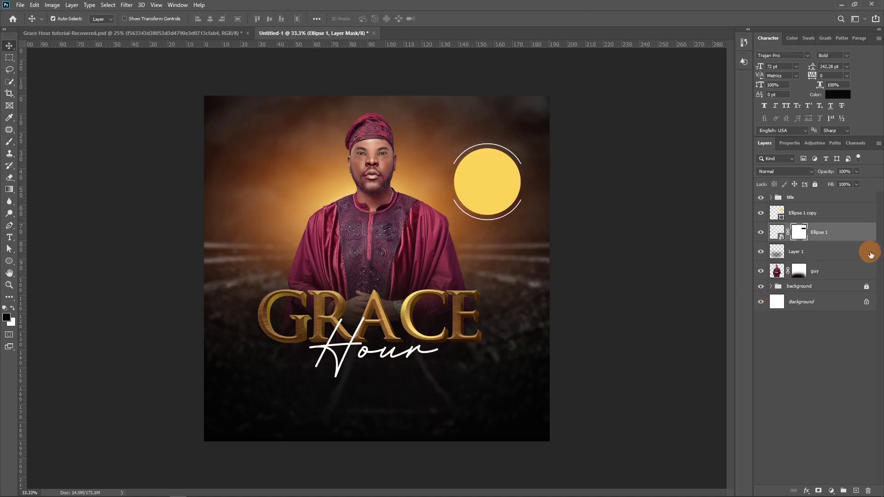
pyautogui.keyDown('ctrl'); pyautogui.click(811, 214); pyautogui.keyUp('ctrl')
pyautogui.rightClick(813, 222)
pyautogui.click(706, 297)
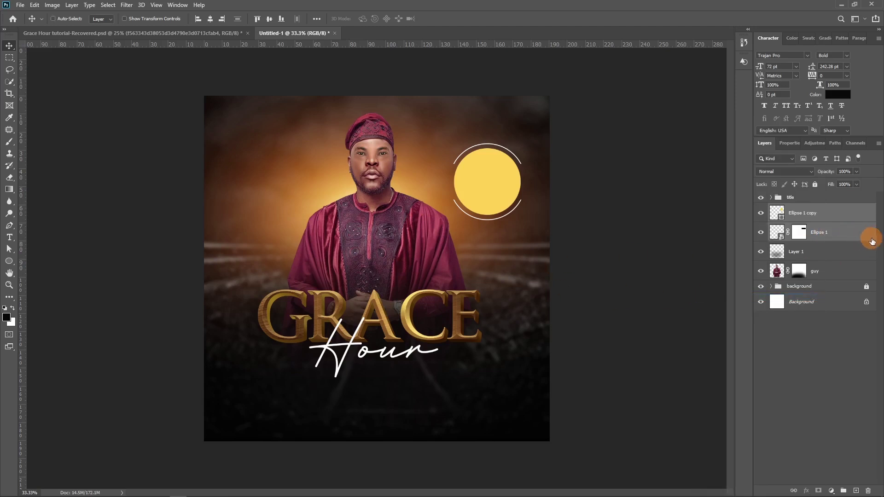
pyautogui.hotkey('ctrl', 'j')
pyautogui.moveTo(498, 186); pyautogui.dragTo(516, 266)
# Link each yellow circle layer with its own ring layer, for both the copied and the original badge.
pyautogui.rightClick(839, 229)
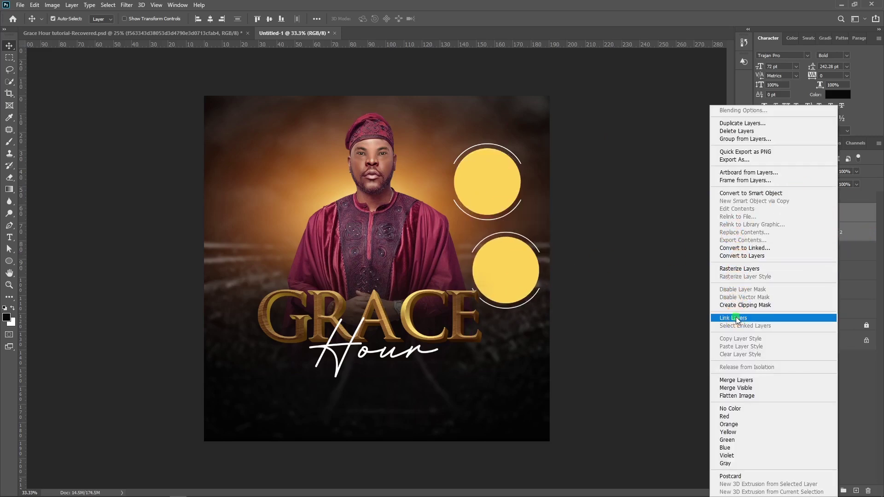
pyautogui.click(736, 318)
pyautogui.click(847, 255)
pyautogui.keyDown('ctrl'); pyautogui.click(846, 271); pyautogui.keyUp('ctrl')
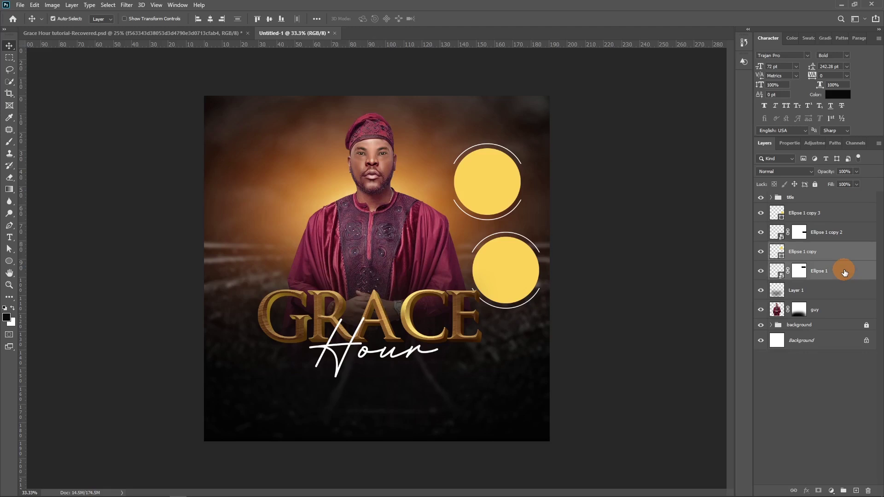
pyautogui.rightClick(847, 272)
pyautogui.click(741, 318)
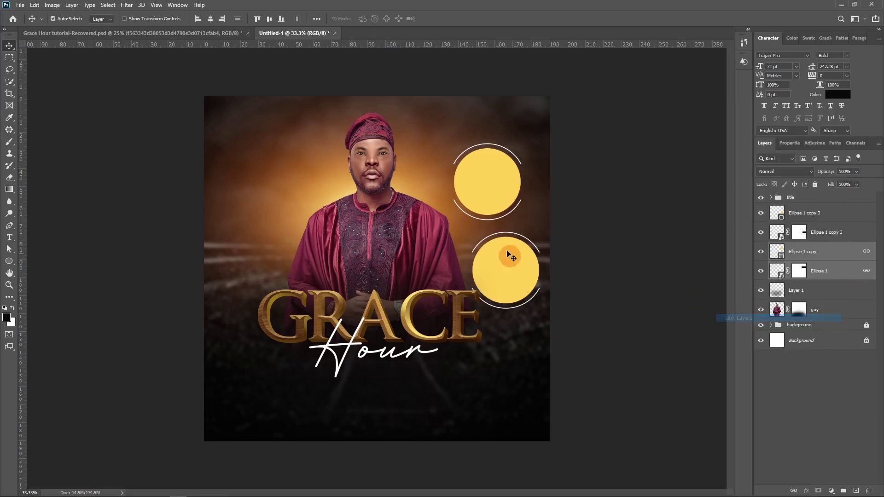
# Shift the lower badge slightly, then rotate the upper badge about -58° and move it up beside the man's head.
pyautogui.moveTo(517, 276)
pyautogui.mouseDown()
pyautogui.moveTo(517, 268)
pyautogui.moveTo(497, 281)
pyautogui.moveTo(507, 274)
pyautogui.moveTo(506, 282)
pyautogui.mouseUp()
pyautogui.click(483, 188)
pyautogui.moveTo(484, 188); pyautogui.dragTo(512, 138)
pyautogui.hotkey('ctrl', 't')
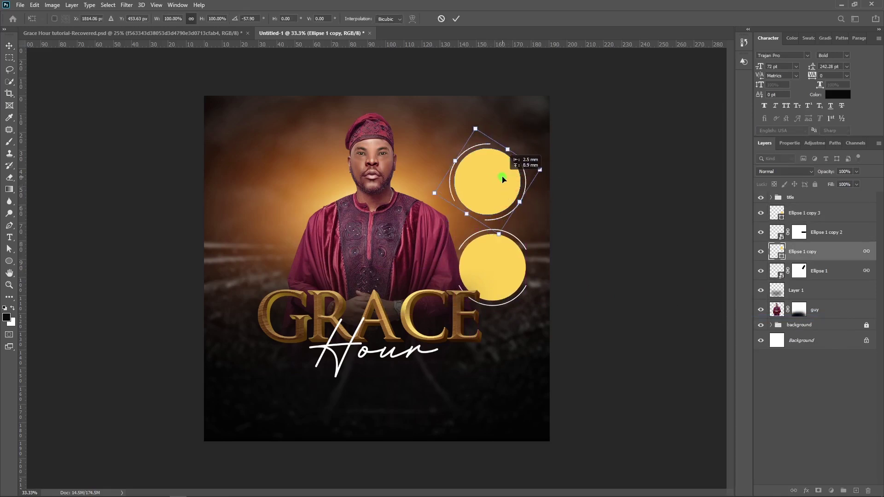
pyautogui.moveTo(503, 179); pyautogui.dragTo(499, 164)
pyautogui.press('Return')
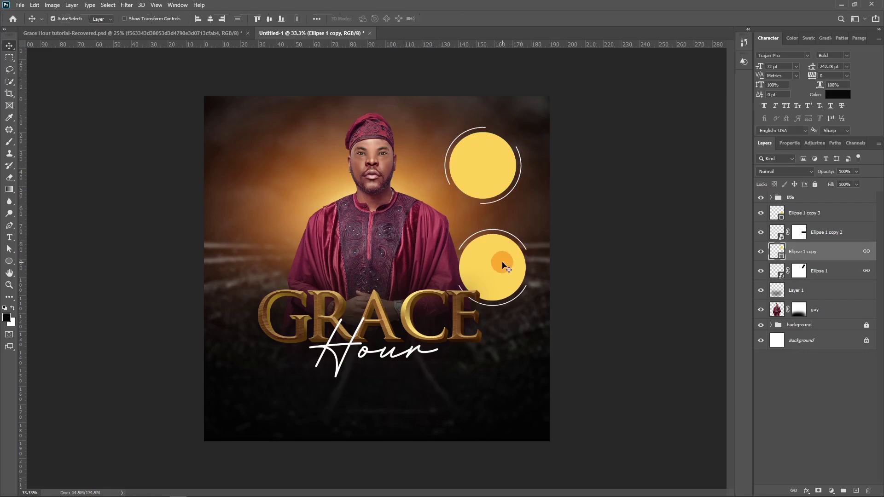
# Scale down and rotate the lower badge, placing it directly beneath the upper badge.
pyautogui.click(501, 267)
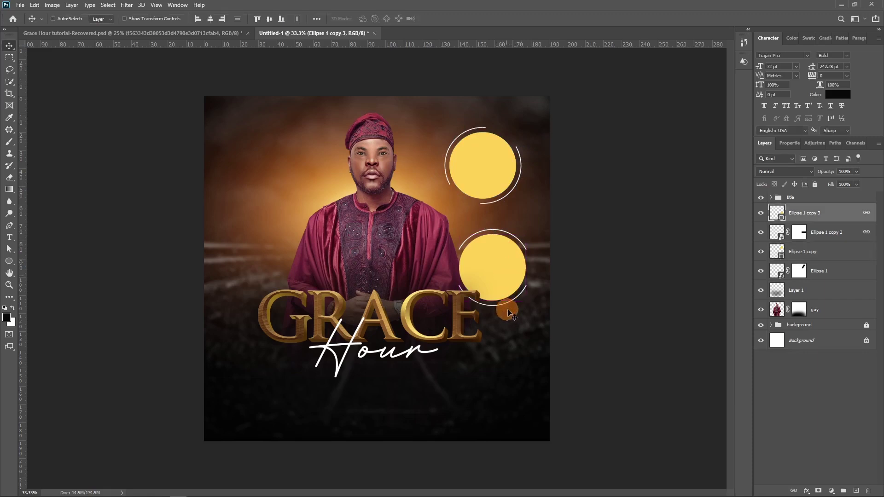
pyautogui.hotkey('ctrl', 't')
pyautogui.moveTo(492, 305); pyautogui.dragTo(492, 278)
pyautogui.moveTo(523, 244); pyautogui.dragTo(518, 235)
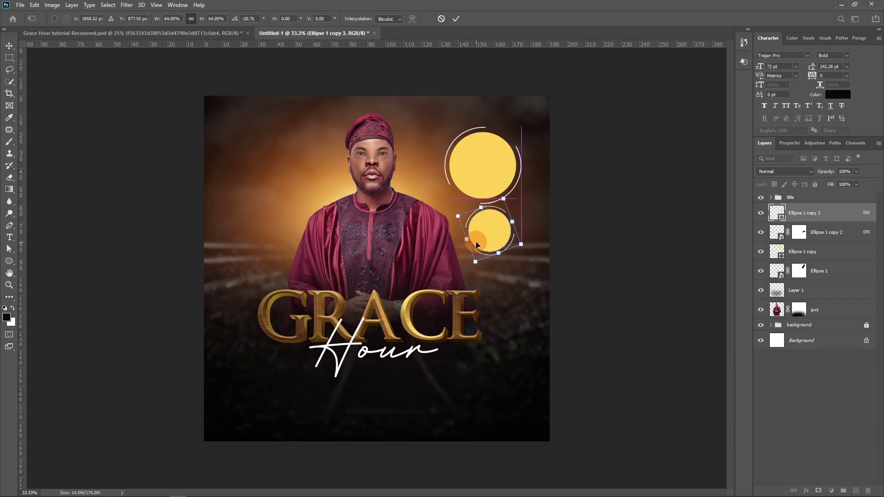
pyautogui.moveTo(513, 232); pyautogui.dragTo(513, 228)
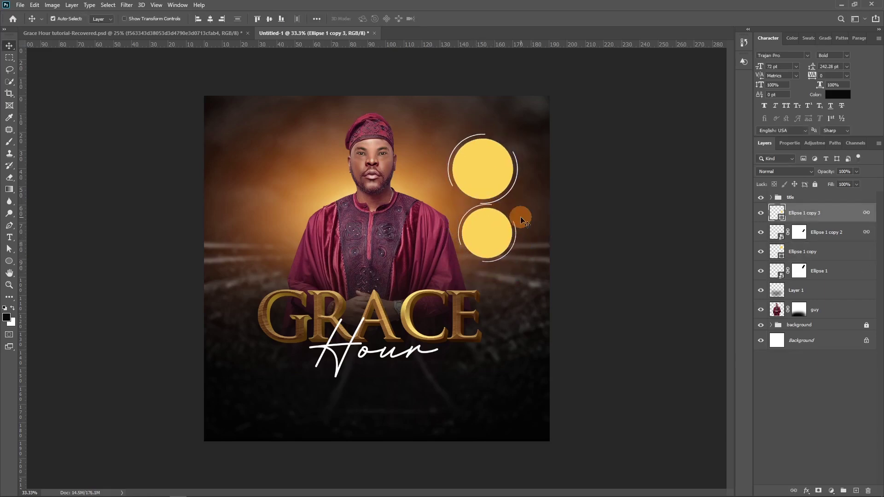
# Fine-tune the lower badge's placement so its ring meets the ring of the upper badge.
pyautogui.hotkey('ctrl', '+')
pyautogui.hotkey('ctrl', '+')
pyautogui.moveTo(561, 277); pyautogui.dragTo(571, 266)
pyautogui.press('Return')
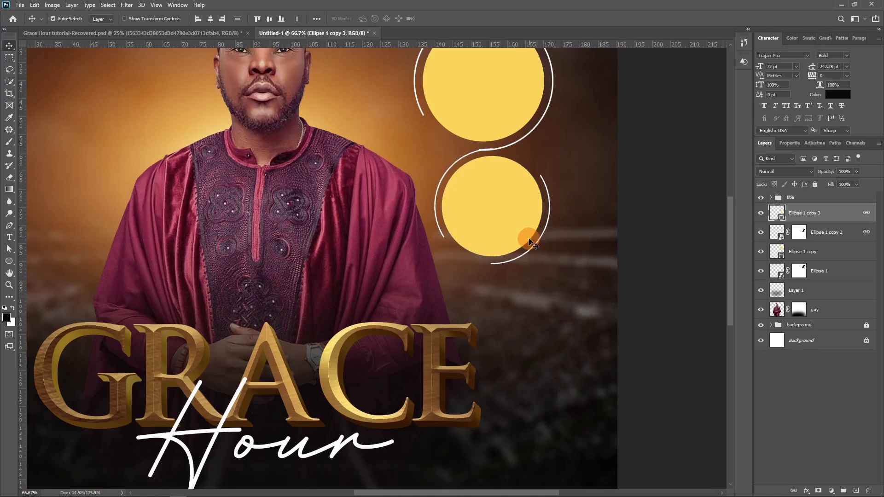
pyautogui.hotkey('ctrl', '-')
pyautogui.hotkey('ctrl', '-')
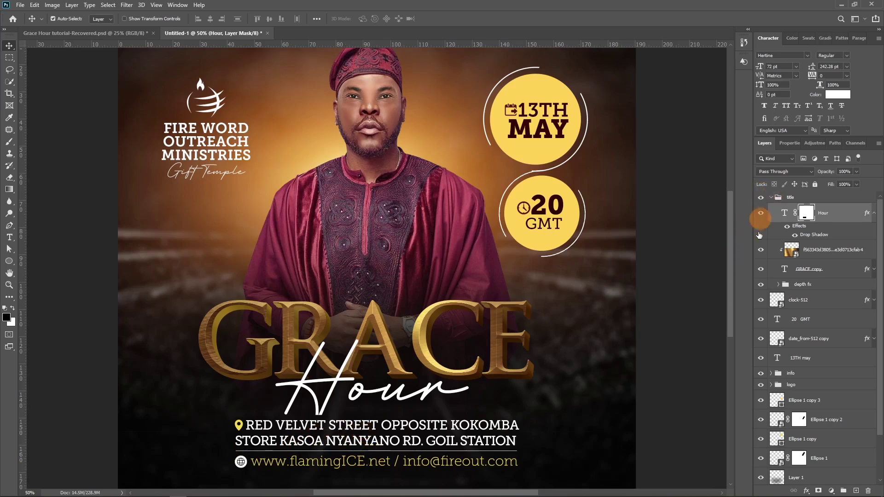
# Group both badges' circles and rings with the date and time text and icons as "date n time".
pyautogui.click(772, 198)
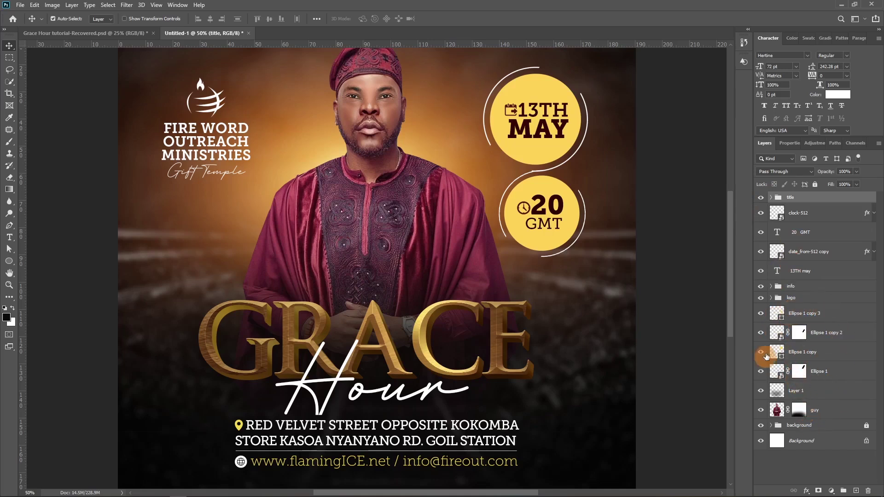
pyautogui.click(830, 398)
pyautogui.click(814, 321)
pyautogui.keyDown('shift'); pyautogui.click(820, 371); pyautogui.keyUp('shift')
pyautogui.keyDown('ctrl'); pyautogui.click(801, 271); pyautogui.keyUp('ctrl')
pyautogui.keyDown('ctrl'); pyautogui.click(809, 251); pyautogui.keyUp('ctrl')
pyautogui.keyDown('ctrl'); pyautogui.click(802, 232); pyautogui.keyUp('ctrl')
pyautogui.hotkey('ctrl', 'g')
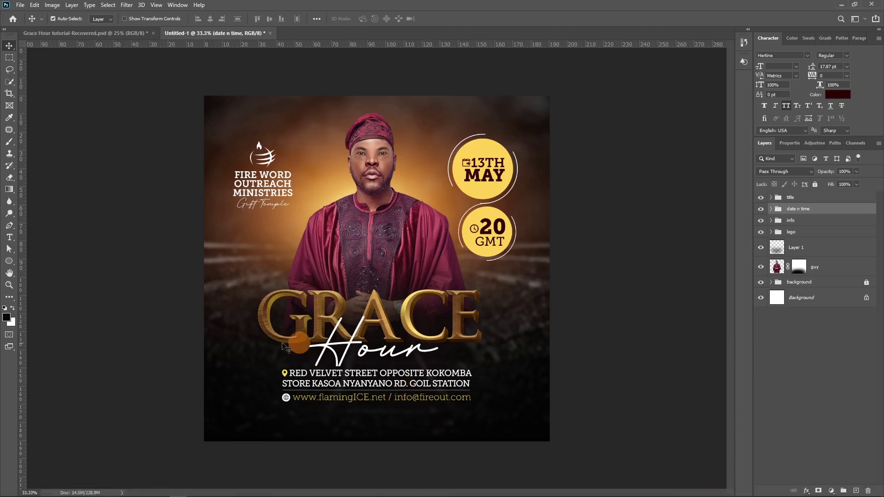
# Open the Selective Color adjustment for the guy layer and choose Blacks as the colour range.
pyautogui.click(804, 201)
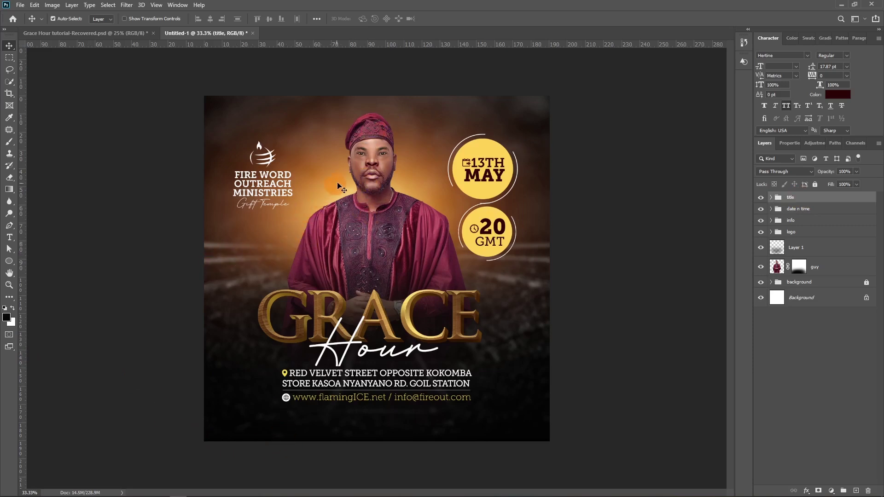
pyautogui.click(373, 140)
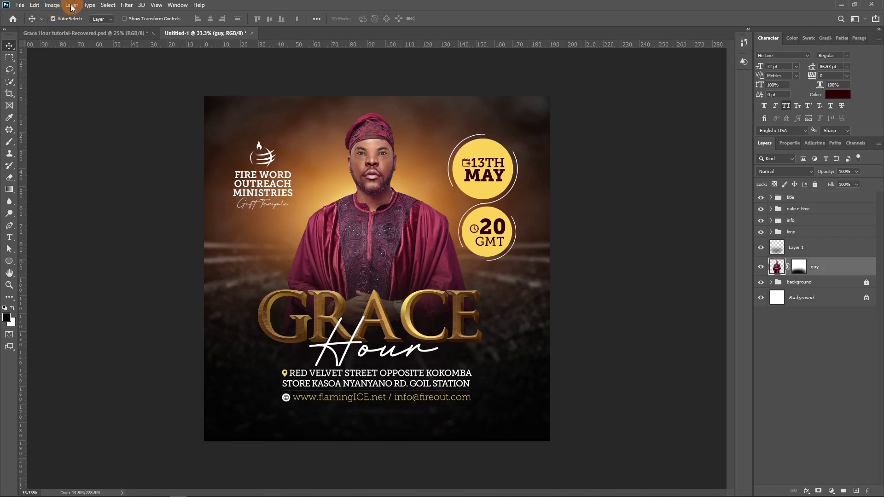
pyautogui.click(52, 5)
pyautogui.moveTo(77, 20)
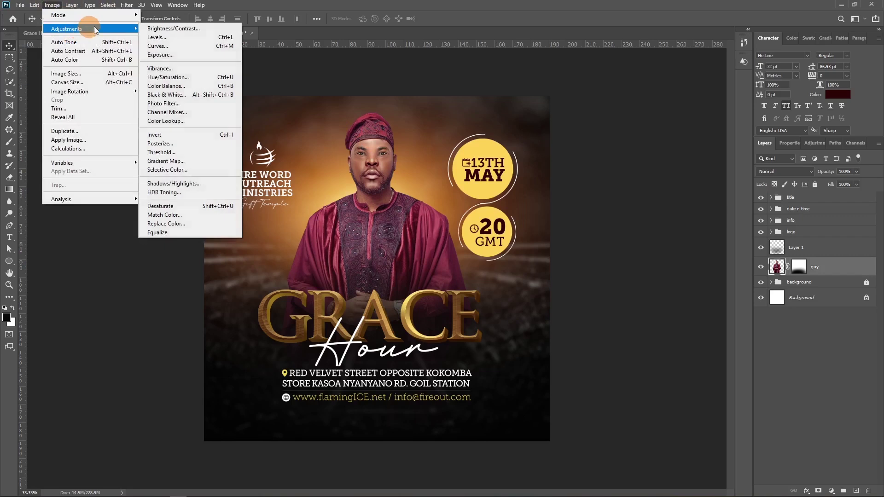
pyautogui.click(156, 171)
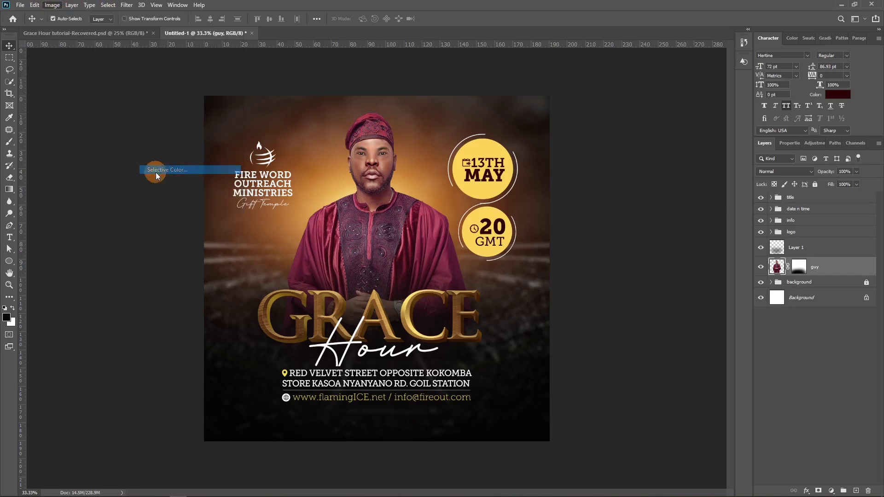
pyautogui.click(645, 111)
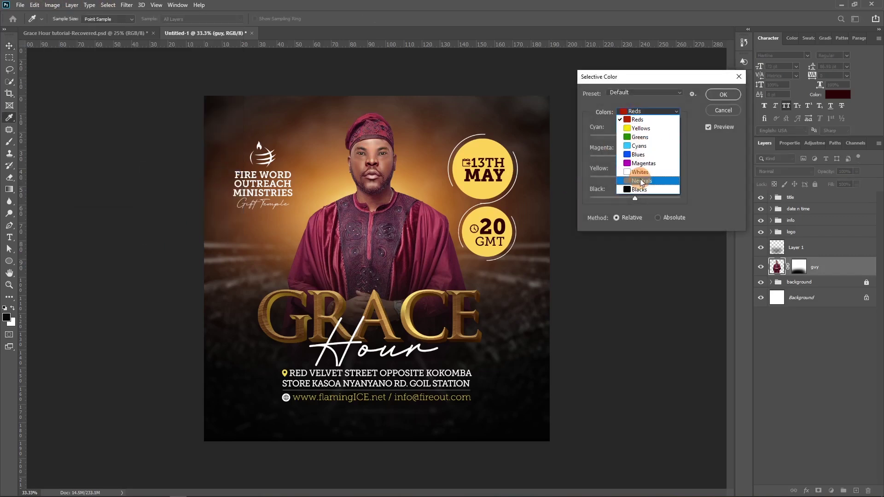
pyautogui.click(640, 189)
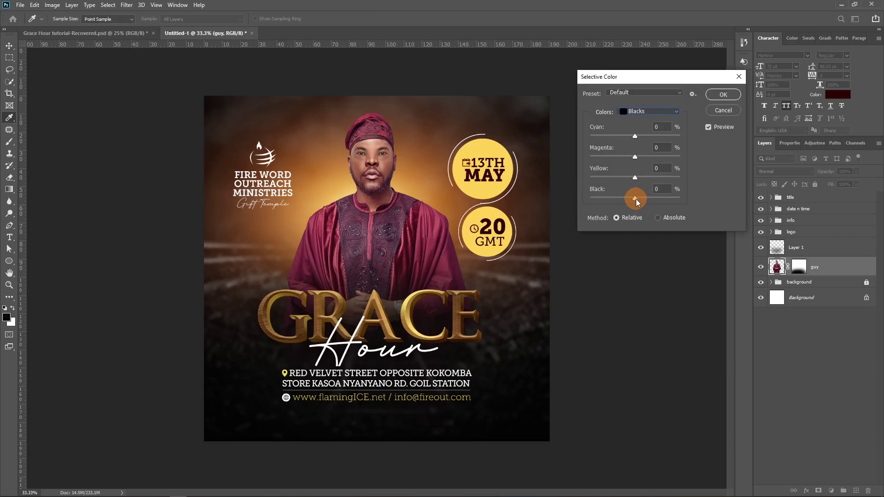
# Try the Black amount of the Blacks range at the extremes of -100% and +100% on the portrait.
pyautogui.hotkey('ctrl', '+')
pyautogui.hotkey('ctrl', '+')
pyautogui.moveTo(363, 89); pyautogui.dragTo(396, 183)
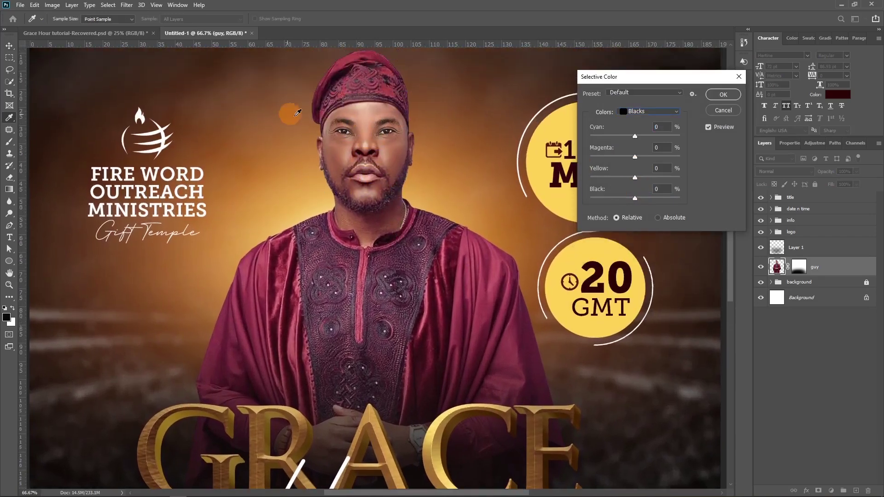
pyautogui.moveTo(634, 202); pyautogui.dragTo(634, 202)
pyautogui.press('Tab')
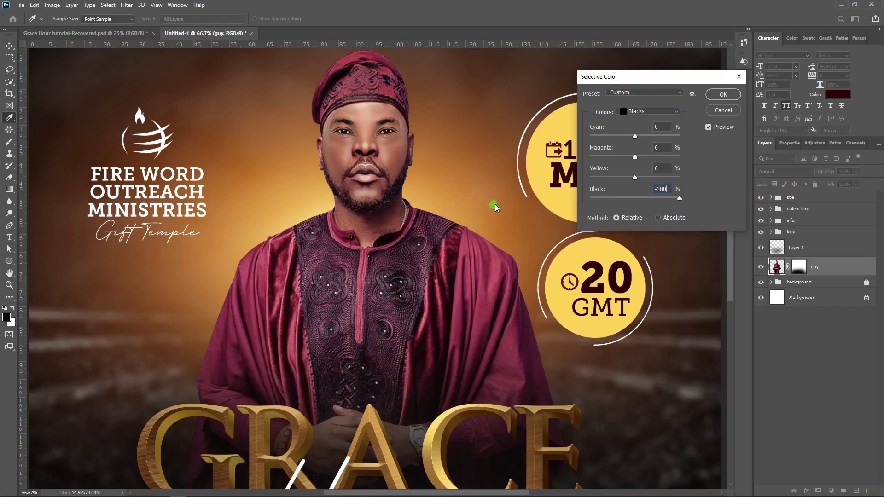
pyautogui.write('-100')
pyautogui.press('Tab')
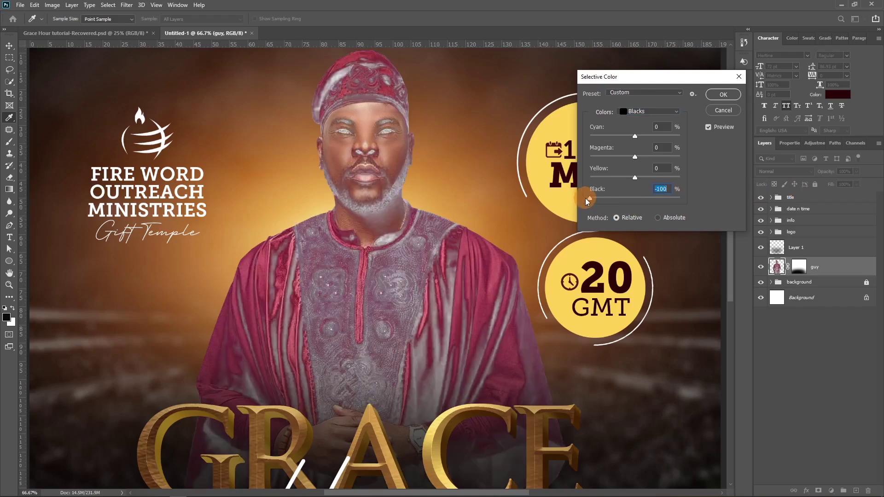
pyautogui.click(590, 198)
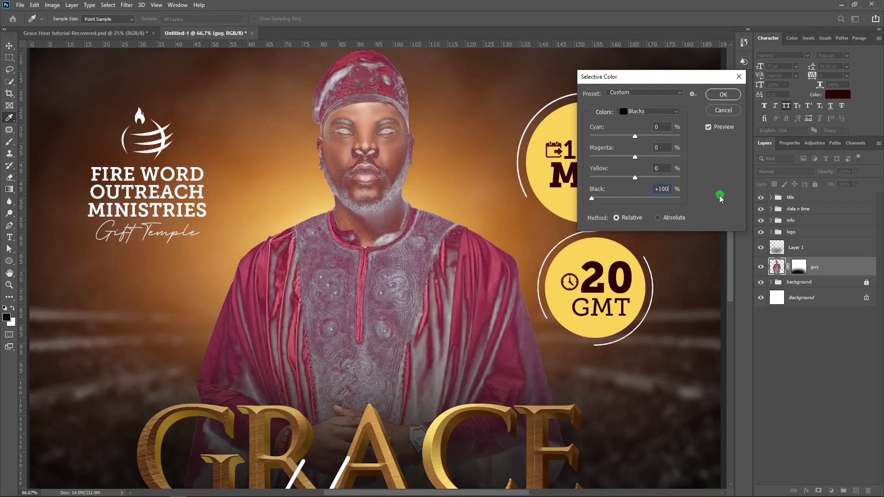
pyautogui.press('Tab')
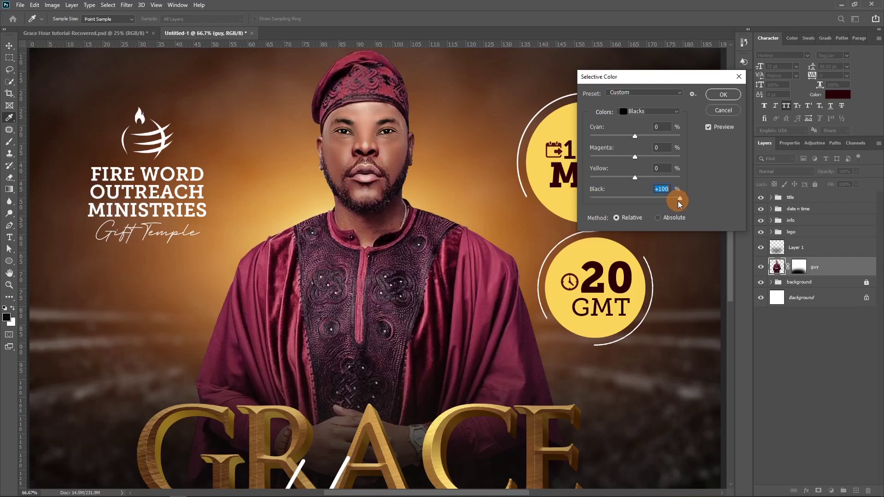
# Set the Black amount of the portrait's Blacks range to +35%.
pyautogui.moveTo(667, 199); pyautogui.dragTo(656, 202)
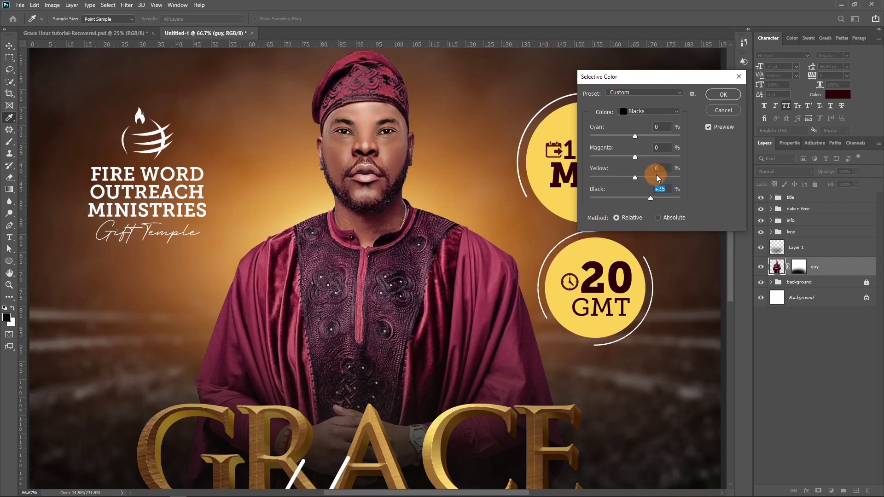
pyautogui.click(664, 93)
pyautogui.click(705, 98)
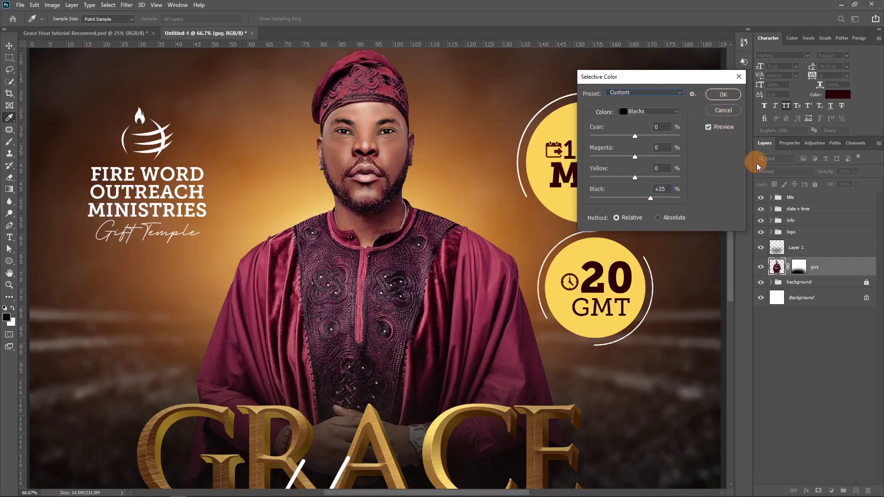
# Apply the Selective Color adjustment to the portrait.
pyautogui.click(724, 95)
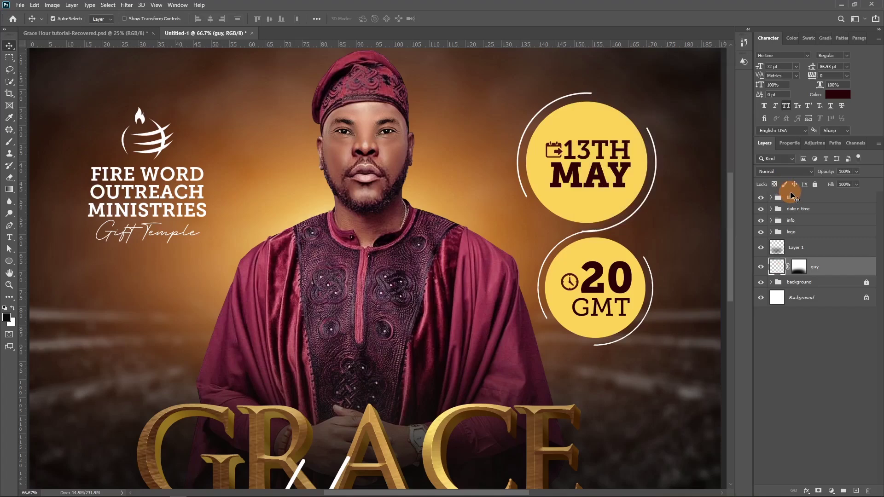
# Draw a black rectangle of about 2280 x 2301 px above the title group, covering the whole canvas.
pyautogui.click(805, 198)
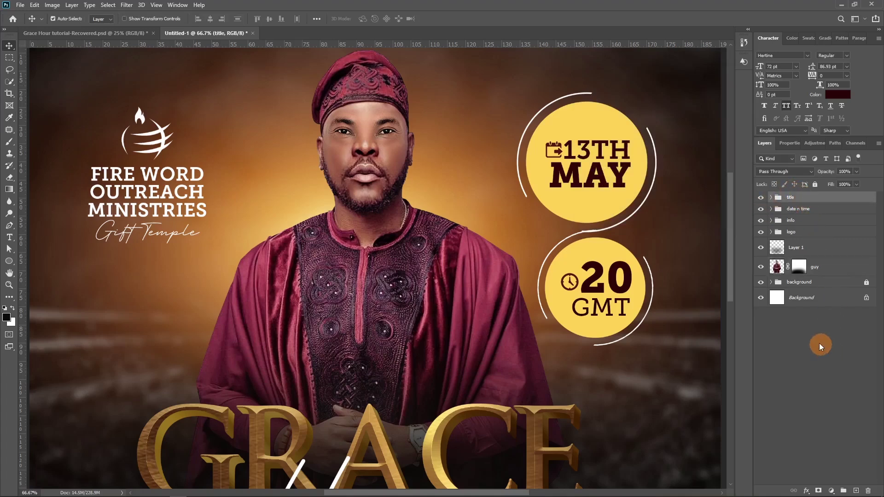
pyautogui.hotkey('ctrl', '-')
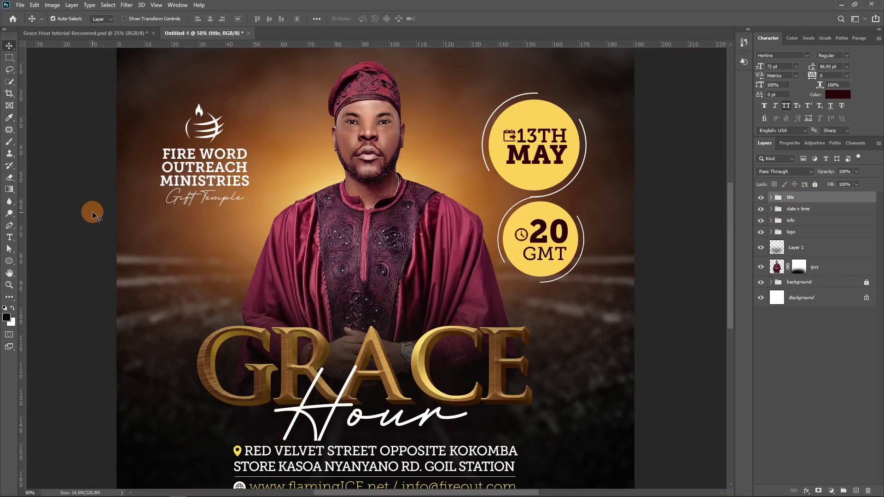
pyautogui.hotkey('ctrl', '-')
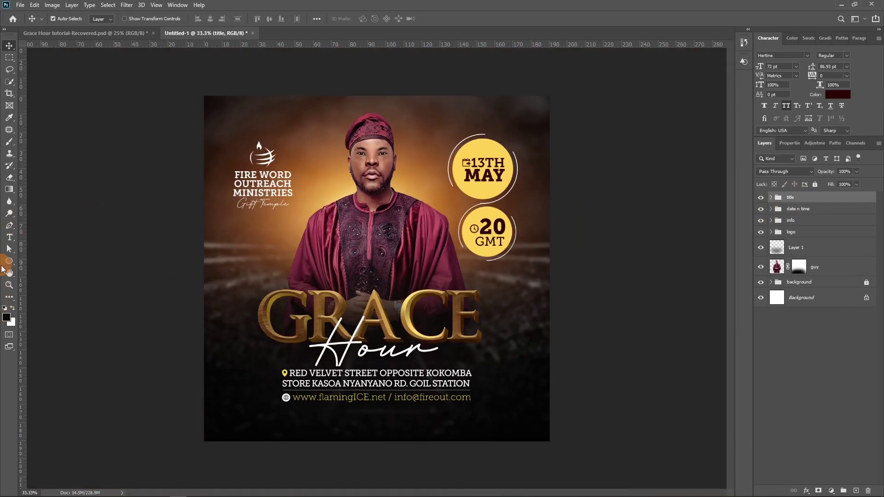
pyautogui.click(6, 263)
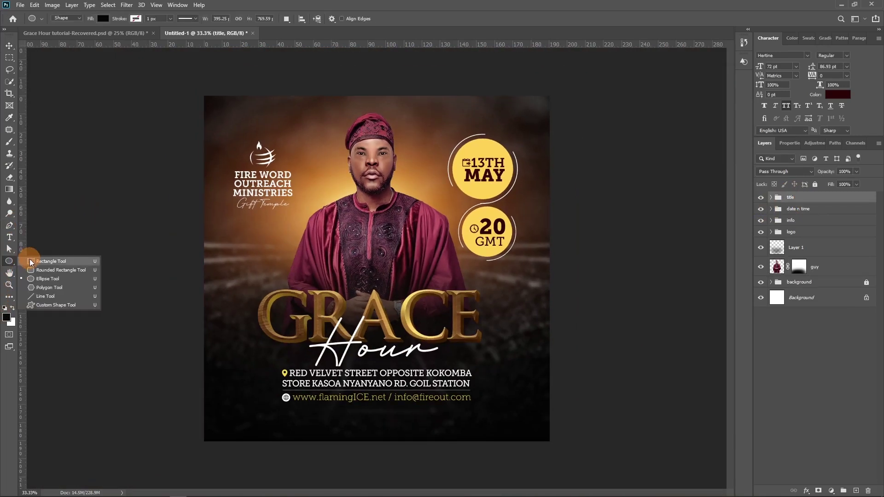
pyautogui.click(32, 261)
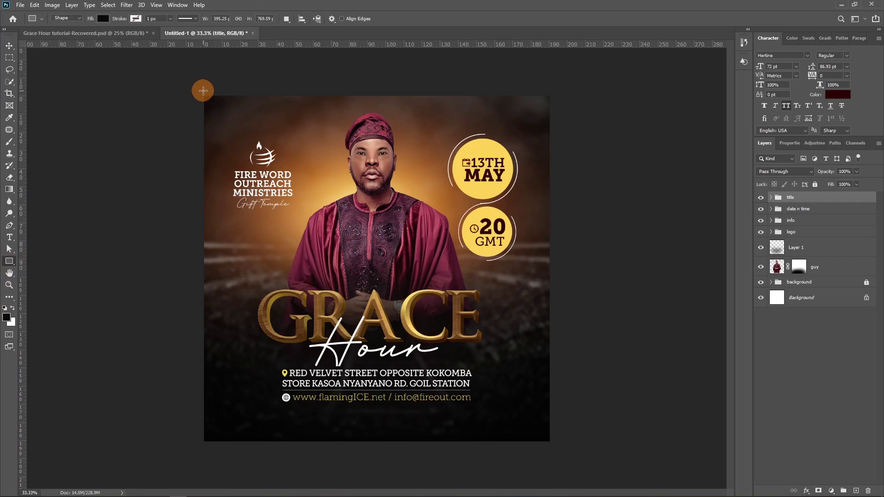
pyautogui.moveTo(200, 93); pyautogui.dragTo(550, 446)
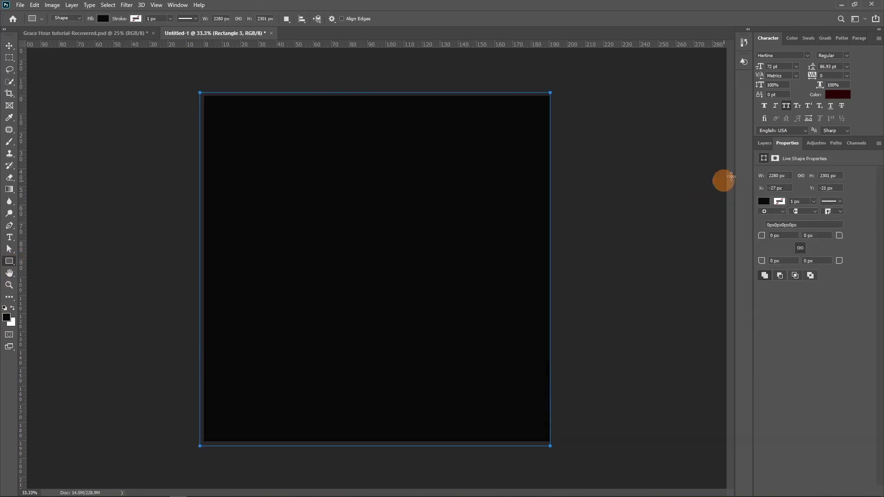
# Set the black rectangle's blend mode to Soft Light and check the effect on the flyer.
pyautogui.click(765, 143)
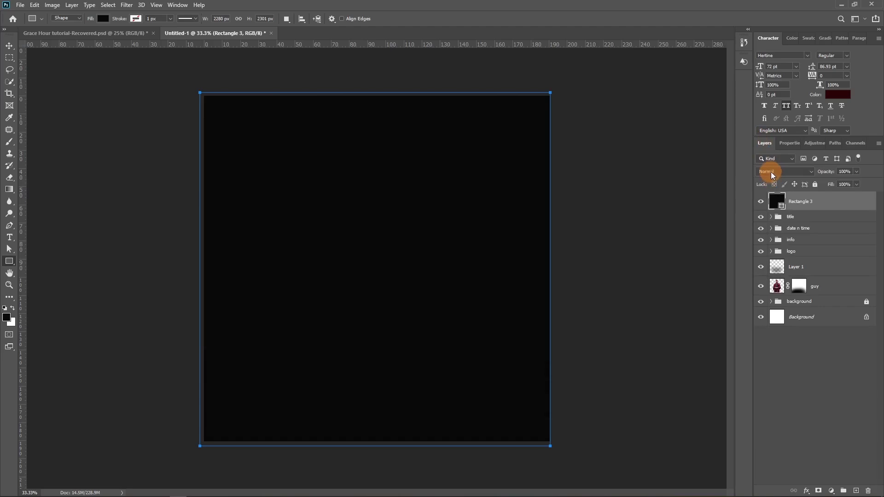
pyautogui.click(771, 172)
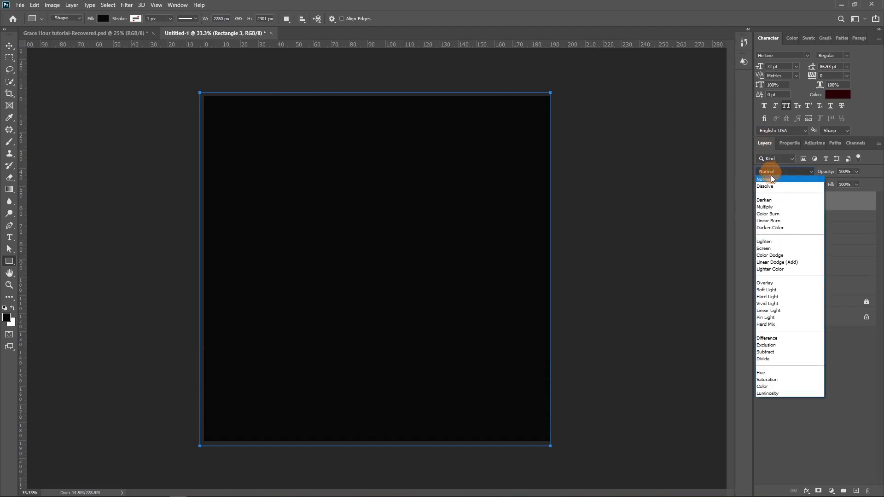
pyautogui.click(768, 290)
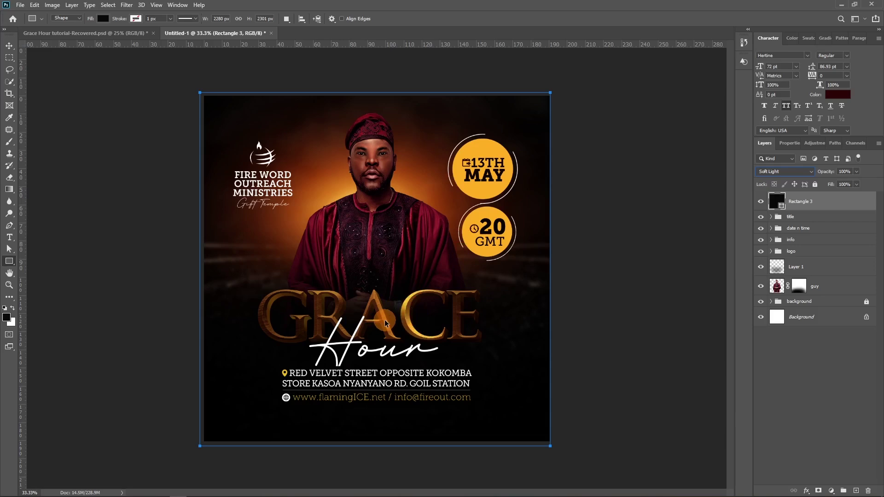
pyautogui.hotkey('ctrl', '+')
pyautogui.hotkey('ctrl', '+')
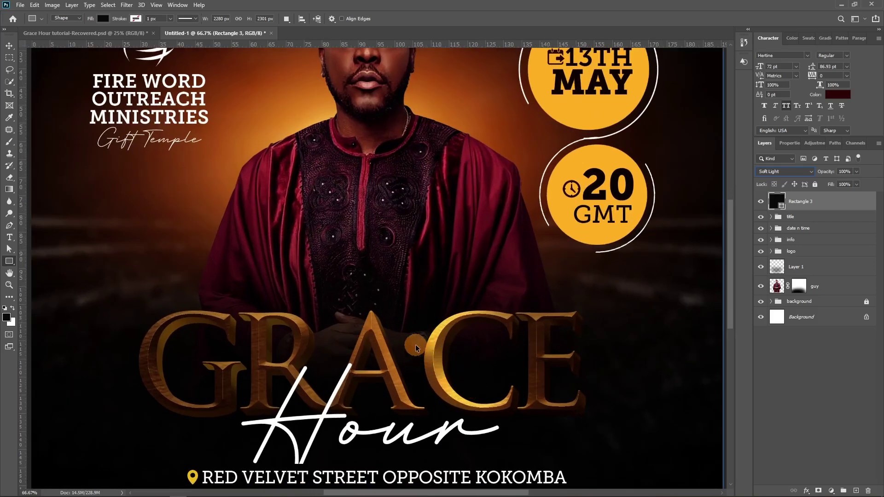
pyautogui.hotkey('ctrl', '-')
pyautogui.hotkey('ctrl', '-')
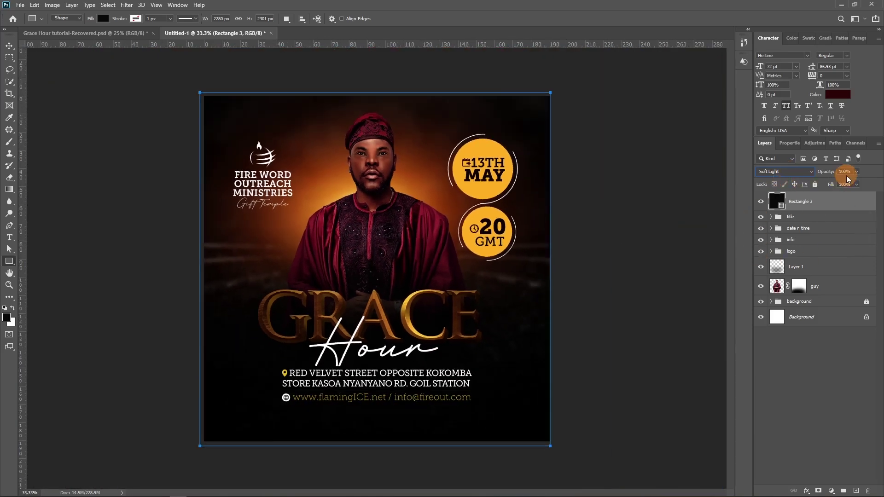
# Reduce the black rectangle's opacity to 24% and its fill to 18%.
pyautogui.click(846, 173)
pyautogui.write('40')
pyautogui.press('Return')
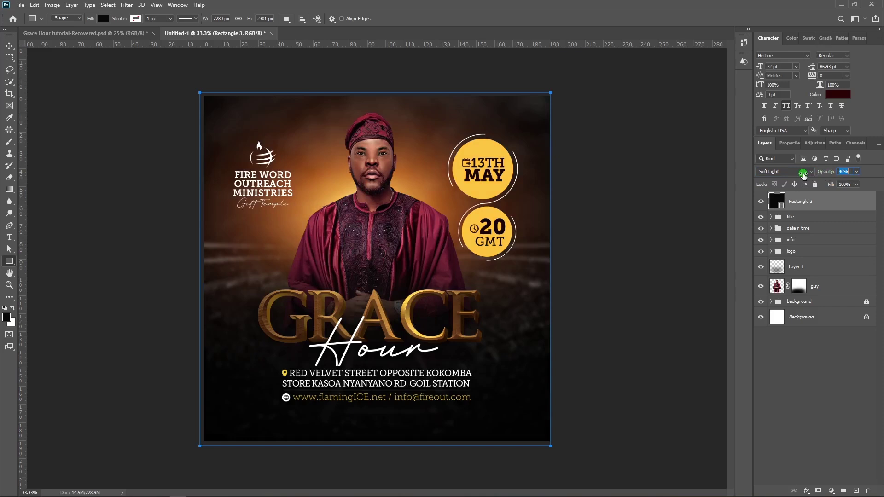
pyautogui.moveTo(803, 174); pyautogui.dragTo(796, 174)
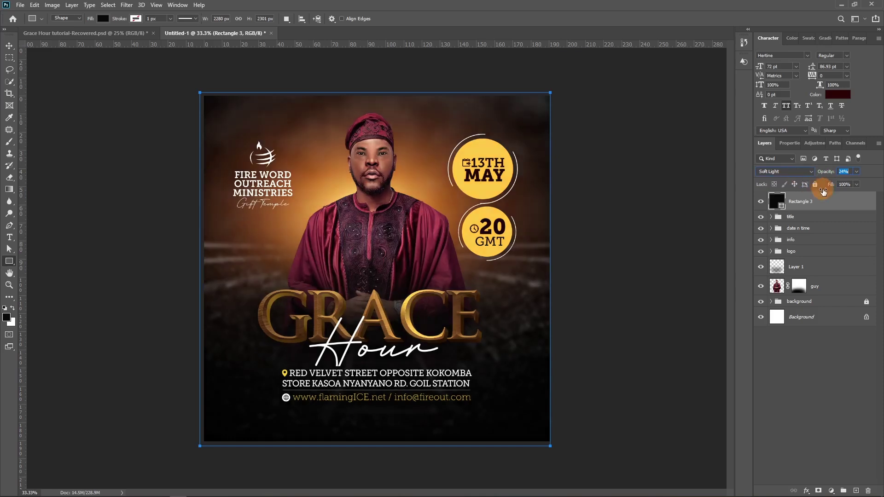
pyautogui.moveTo(830, 185); pyautogui.dragTo(792, 185)
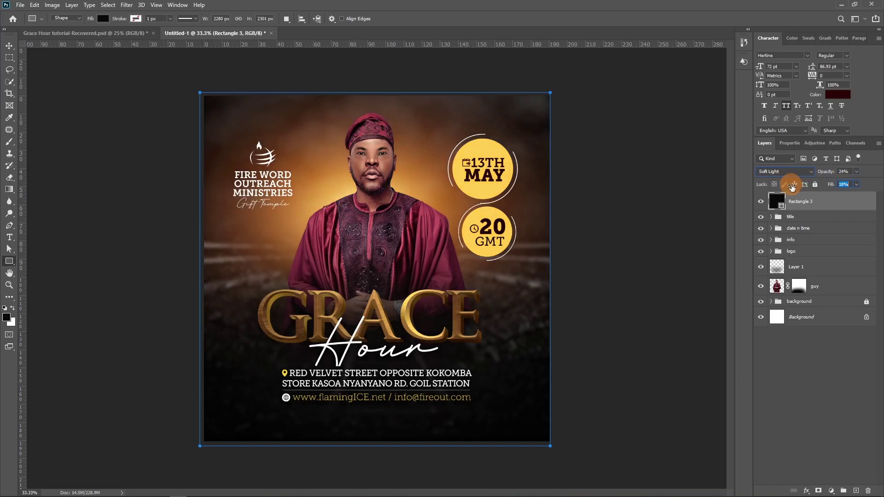
# Compare the flyer with the black Soft Light rectangle hidden and shown.
pyautogui.hotkey('ctrl', '+')
pyautogui.hotkey('ctrl', '+')
pyautogui.click(762, 203)
pyautogui.click(761, 203)
pyautogui.click(761, 203)
pyautogui.click(761, 203)
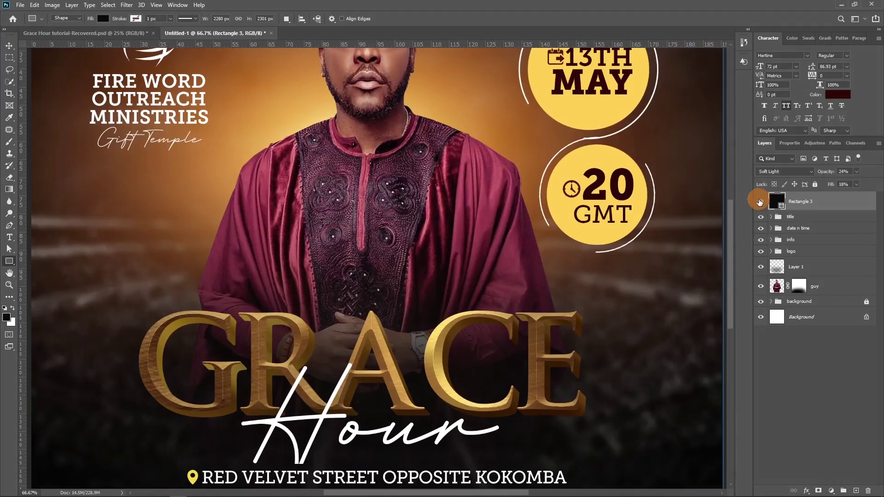
pyautogui.hotkey('ctrl', '-')
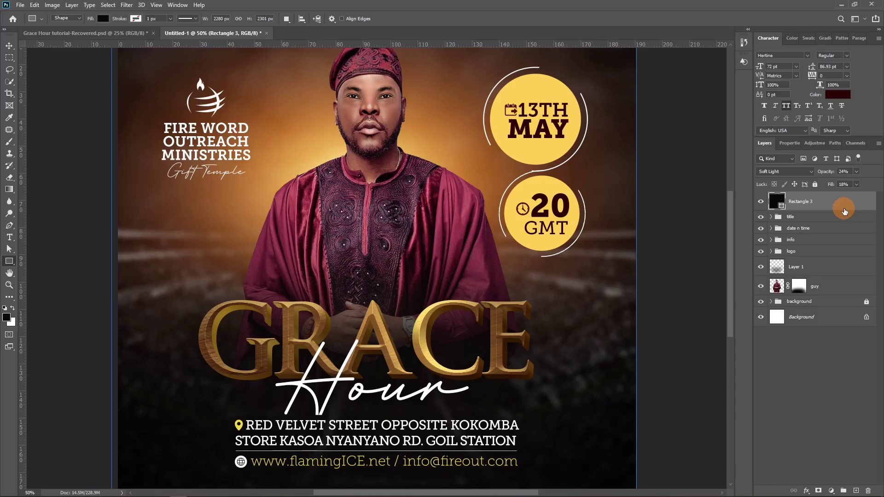
# Duplicate the black rectangle and recolour the copy to yellow ffc600.
pyautogui.hotkey('ctrl', 'j')
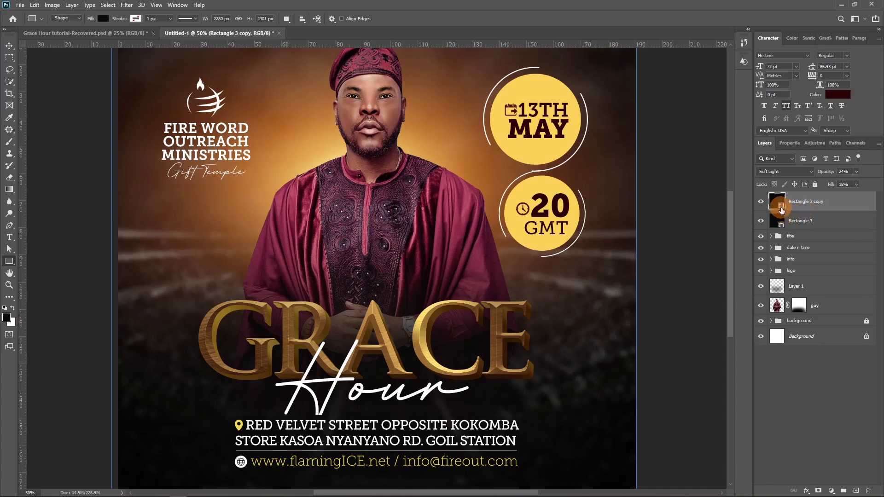
pyautogui.doubleClick(782, 208)
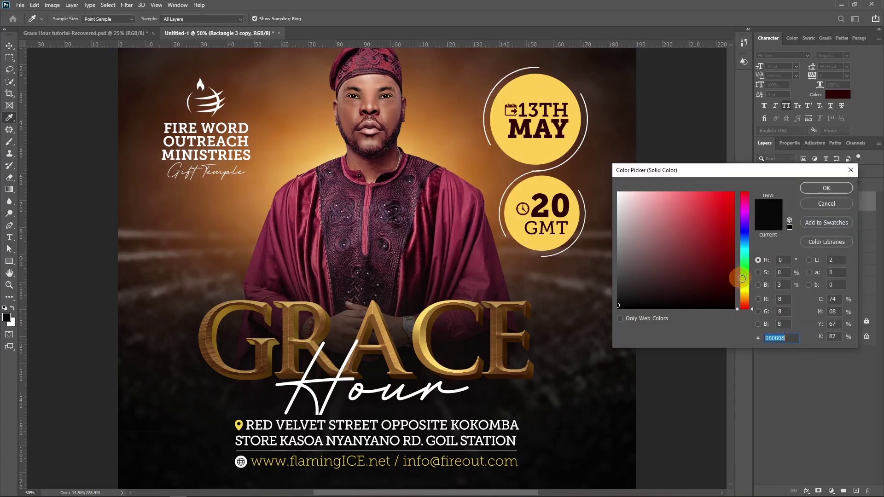
pyautogui.click(744, 288)
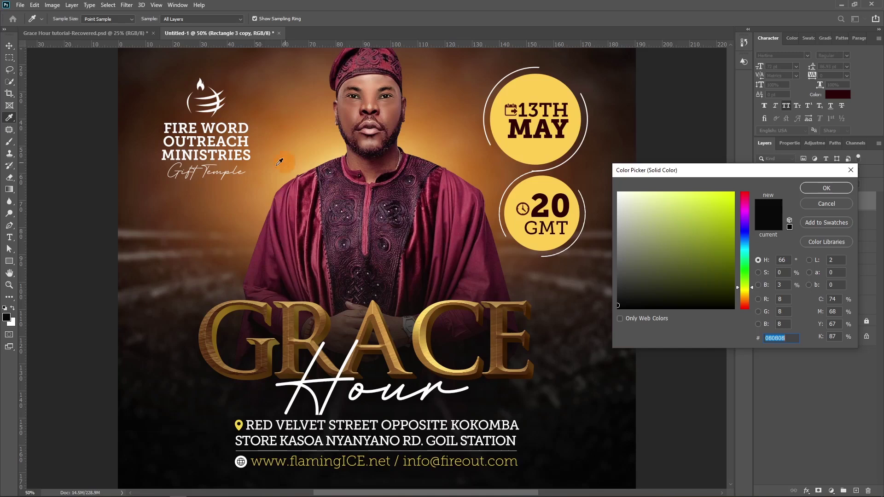
pyautogui.click(748, 299)
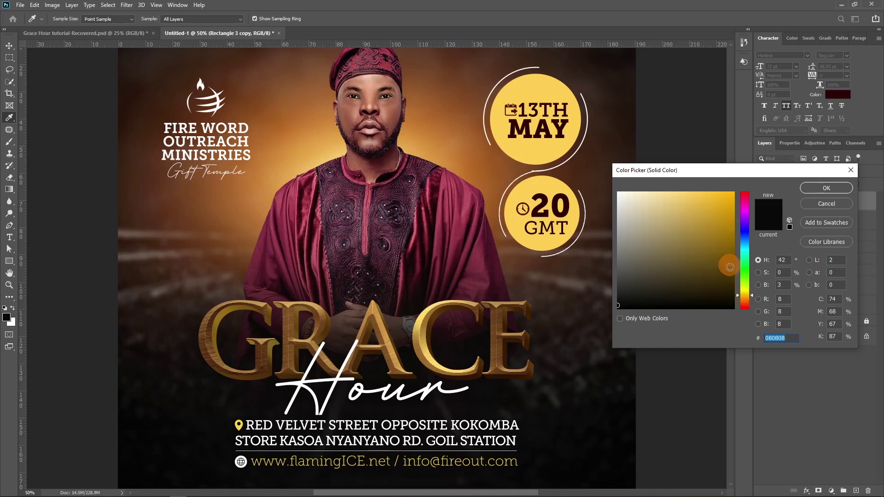
pyautogui.click(746, 292)
pyautogui.click(712, 193)
pyautogui.click(827, 188)
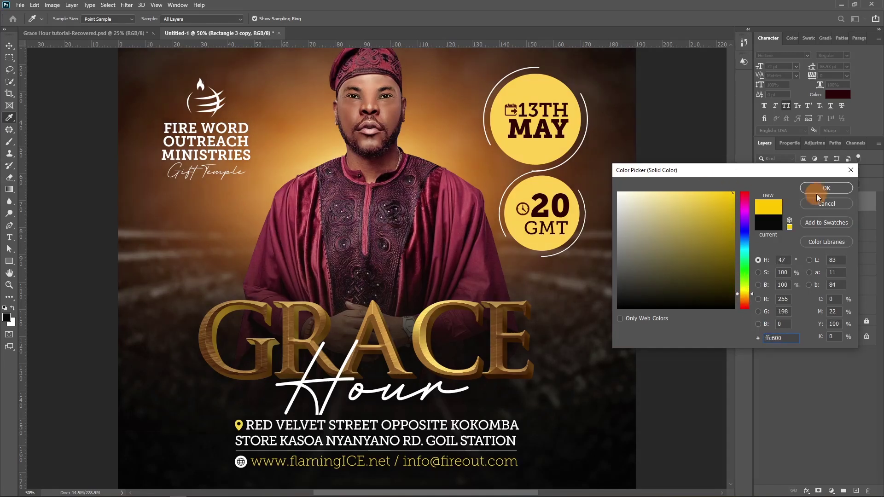
# Change the yellow rectangle's blend mode to Overlay.
pyautogui.click(773, 171)
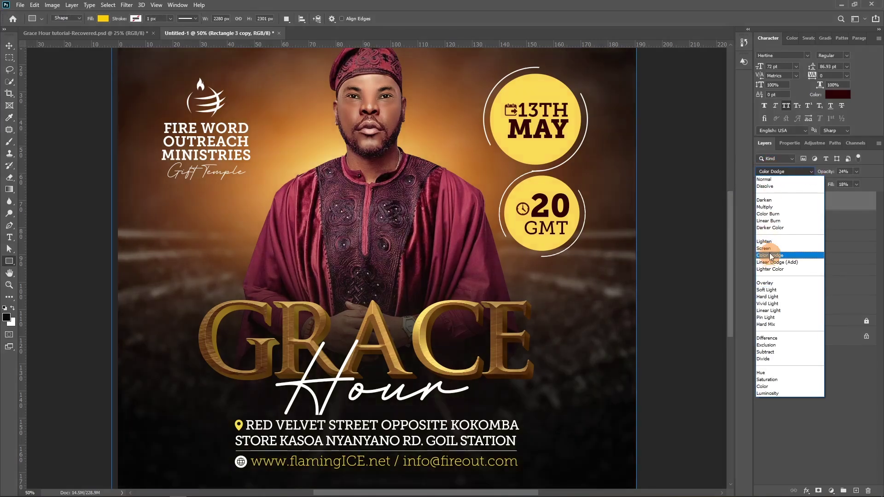
pyautogui.click(766, 283)
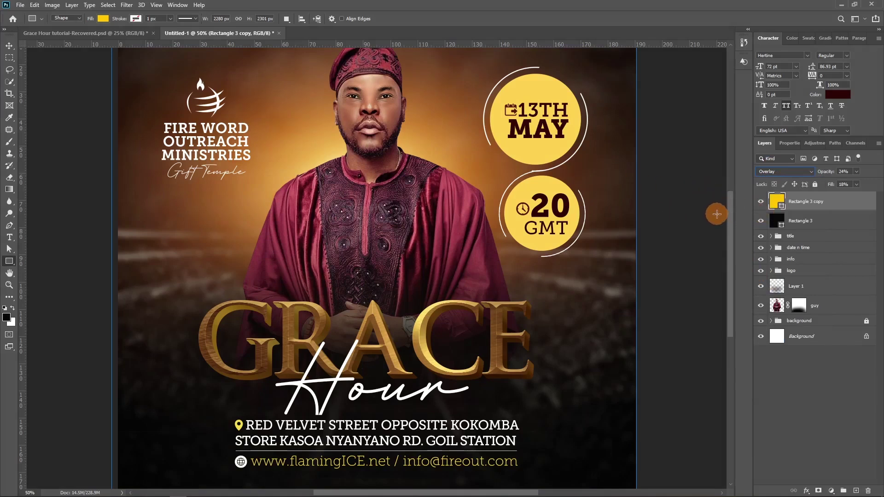
# Compare the flyer and the portrait's face with the yellow overlay rectangle hidden and shown.
pyautogui.click(763, 204)
pyautogui.click(763, 204)
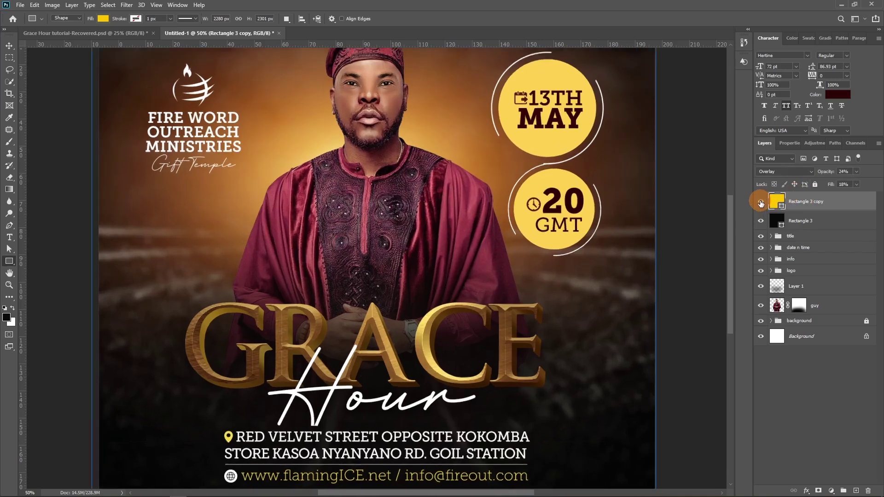
pyautogui.hotkey('ctrl', '1')
pyautogui.moveTo(386, 117); pyautogui.dragTo(432, 407)
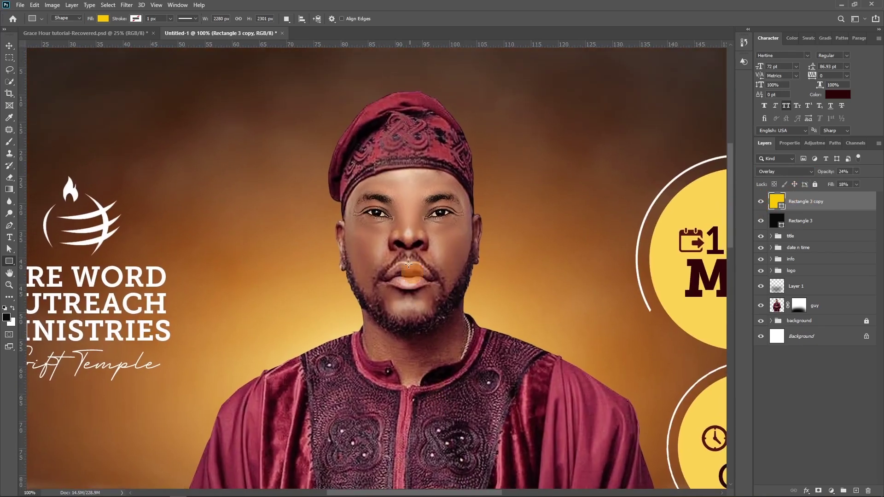
pyautogui.click(762, 205)
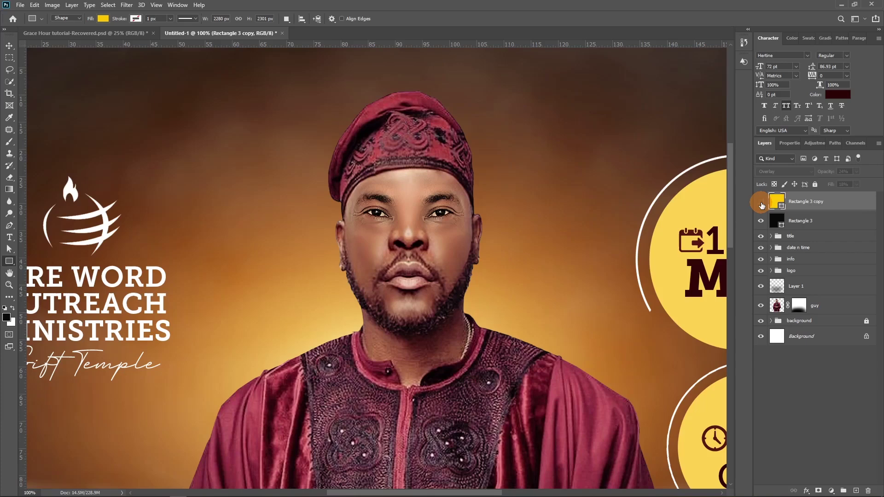
pyautogui.click(762, 205)
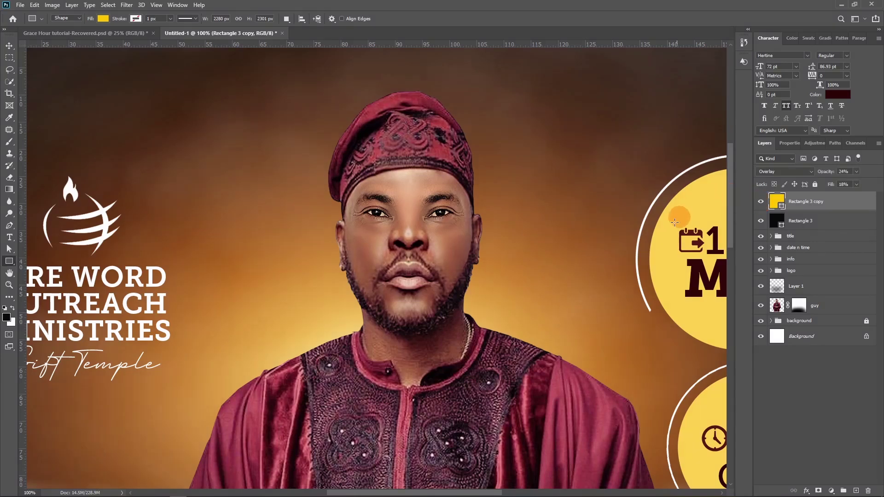
pyautogui.hotkey('ctrl', '-')
pyautogui.hotkey('ctrl', '-')
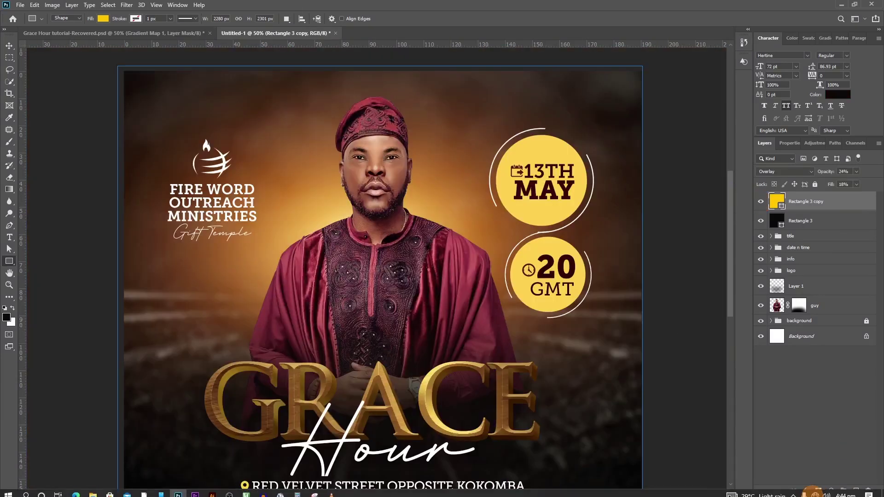
# Add a Brightness/Contrast adjustment layer above the yellow rectangle, setting brightness to 16 and raising contrast slightly.
pyautogui.click(831, 491)
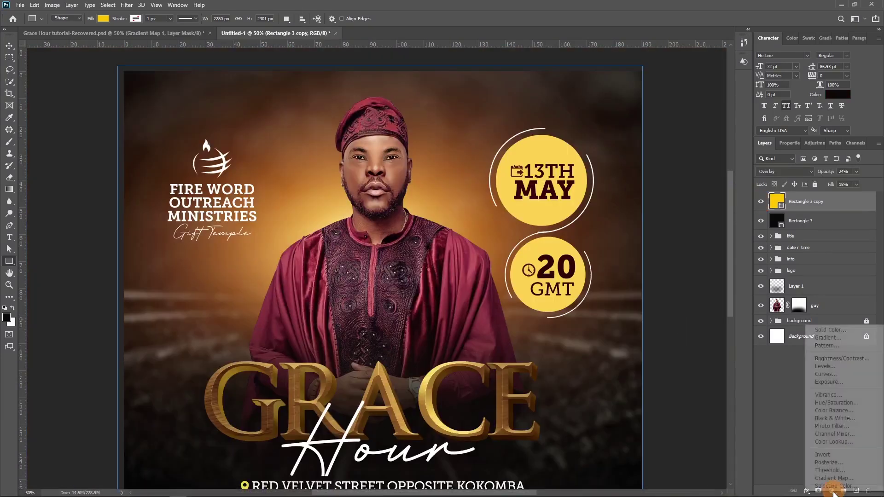
pyautogui.click(834, 358)
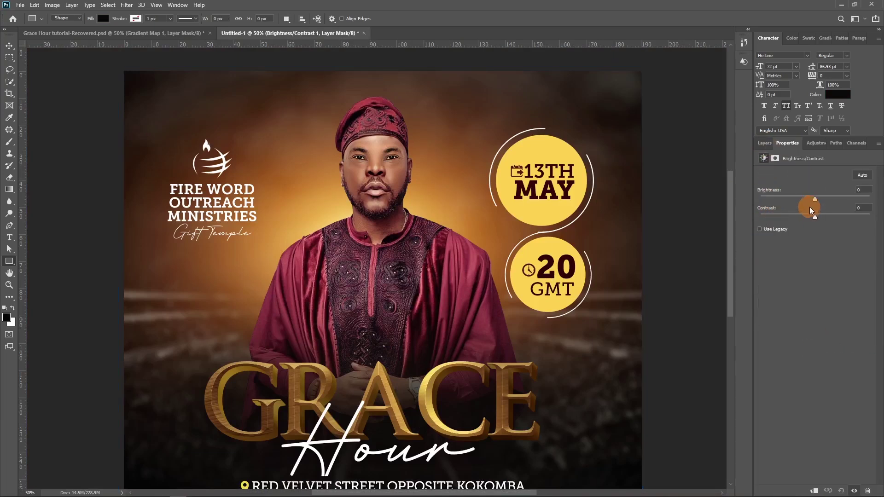
pyautogui.moveTo(817, 198); pyautogui.dragTo(821, 199)
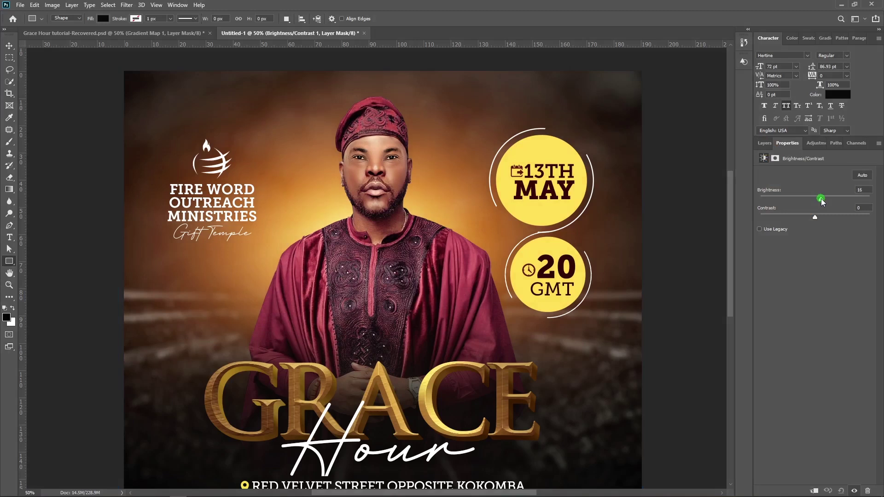
pyautogui.moveTo(815, 215); pyautogui.dragTo(817, 216)
# Compare the whole flyer with the Brightness/Contrast adjustment hidden and shown.
pyautogui.click(765, 144)
pyautogui.click(760, 201)
pyautogui.click(762, 201)
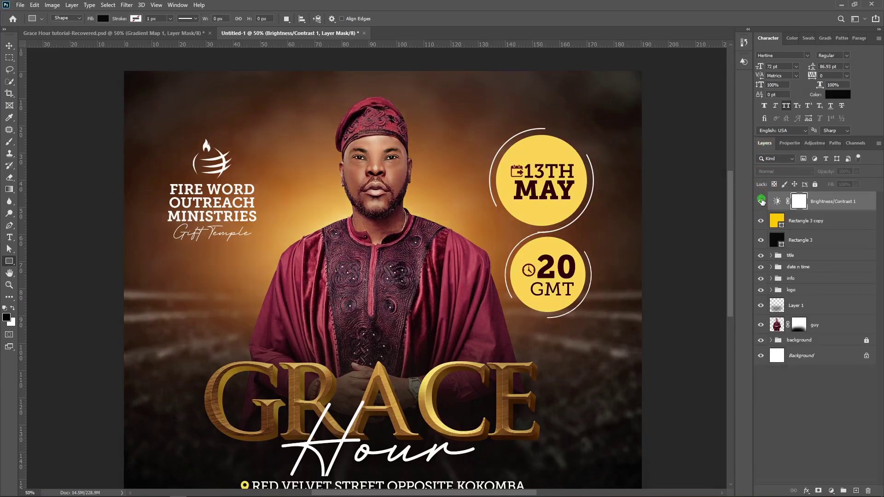
pyautogui.click(761, 201)
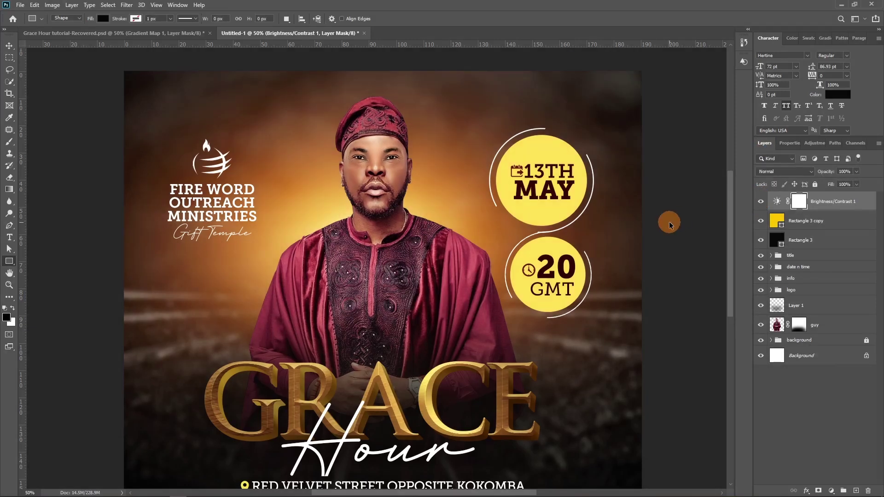
pyautogui.hotkey('ctrl', '-')
pyautogui.hotkey('ctrl', '+')
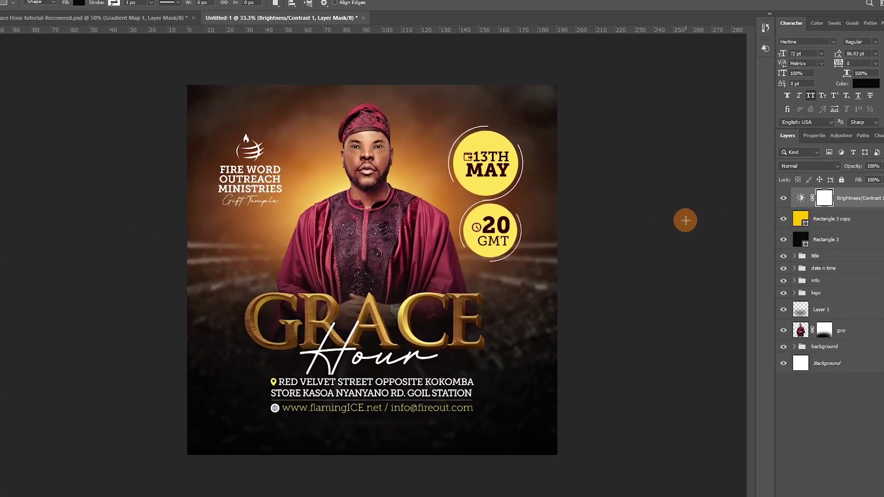